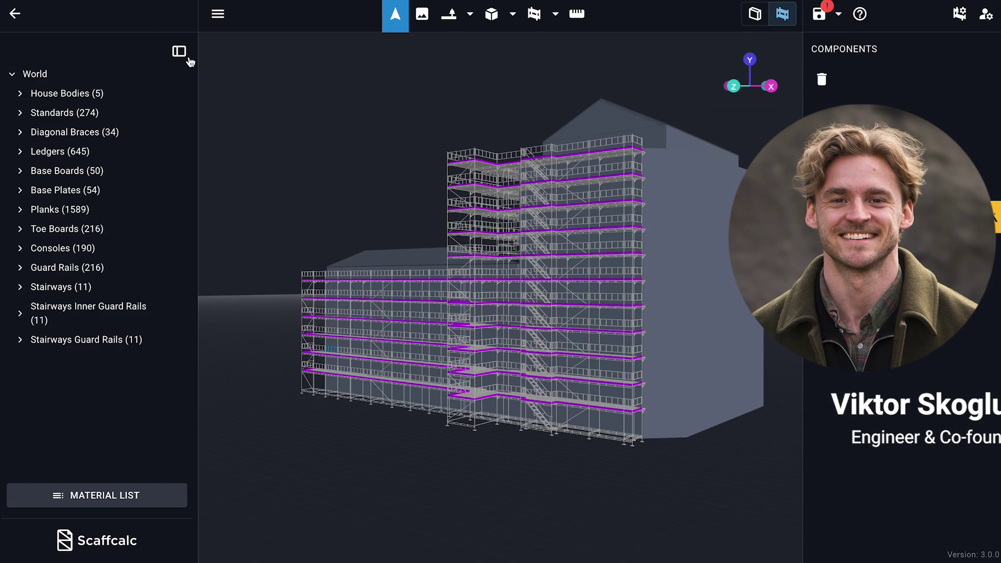
Examine the finished scaffold model from several sides and compare it with the reference photos IMG_1905.HEIC and IMG_1862.HEIC
{"action": "left_click_drag", "start_coordinate": [381, 218], "coordinate": [309, 215]}
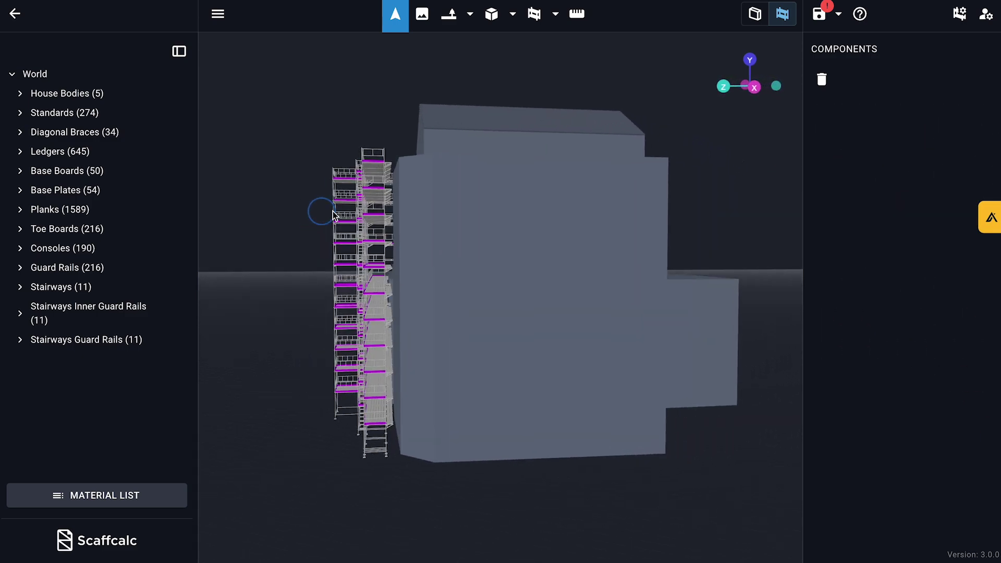
{"action": "right_click_drag", "start_coordinate": [322, 212], "coordinate": [386, 208]}
{"action": "scroll", "coordinate": [386, 207], "scroll_direction": "up", "scroll_amount": 3}
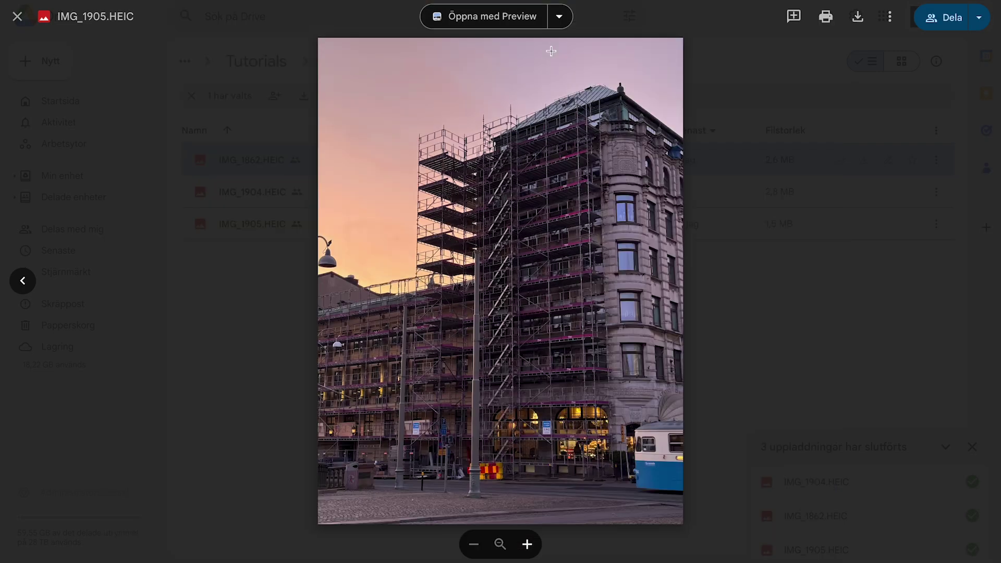
{"action": "key", "text": "Left"}
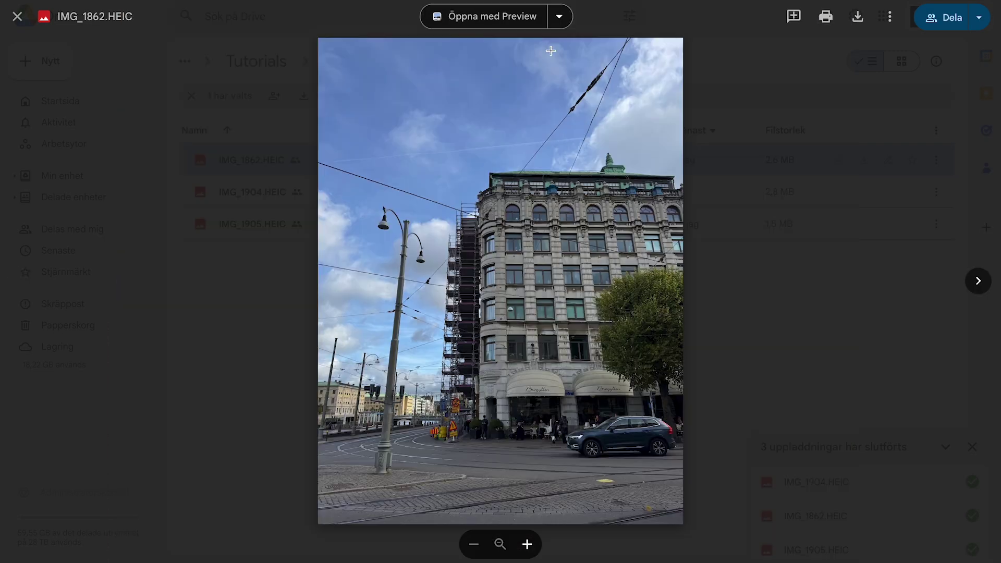
{"action": "scroll", "coordinate": [499, 277], "scroll_direction": "up", "scroll_amount": 5, "text": "ctrl"}
{"action": "scroll", "coordinate": [515, 251], "scroll_direction": "down", "scroll_amount": 5, "text": "ctrl"}
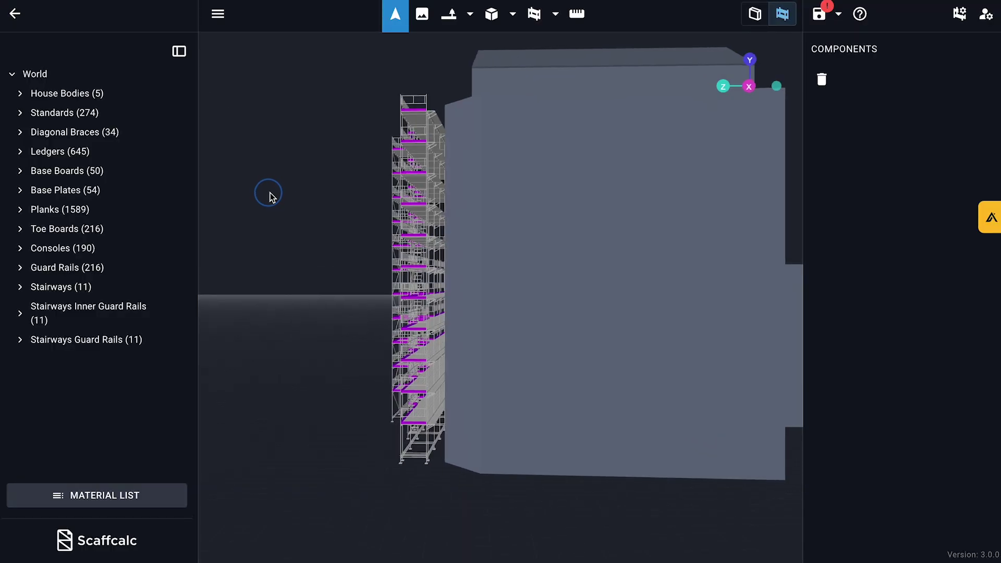
{"action": "left_click_drag", "start_coordinate": [270, 194], "coordinate": [335, 211]}
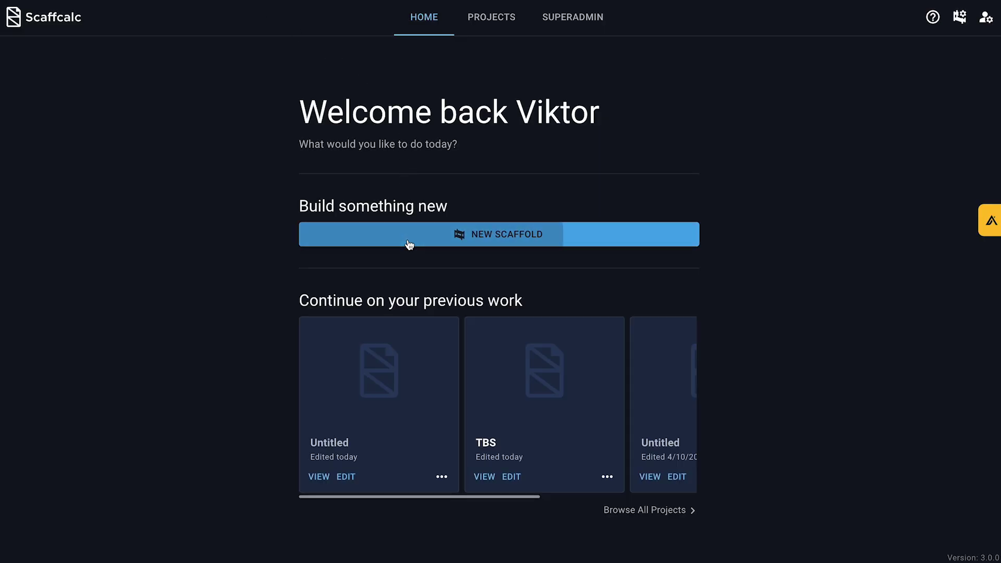
Create a new scaffold project and import the Konditori Brogyllen corner building and adjoining Chalmerska Huset from the map at Södra Hamngatan
{"action": "left_click", "coordinate": [408, 242]}
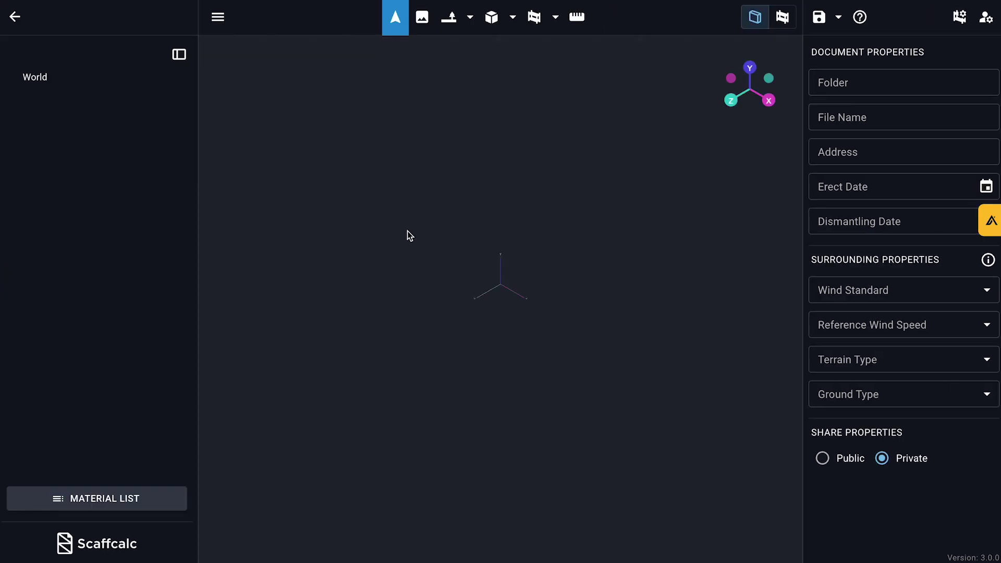
{"action": "left_click", "coordinate": [513, 18]}
{"action": "left_click", "coordinate": [480, 153]}
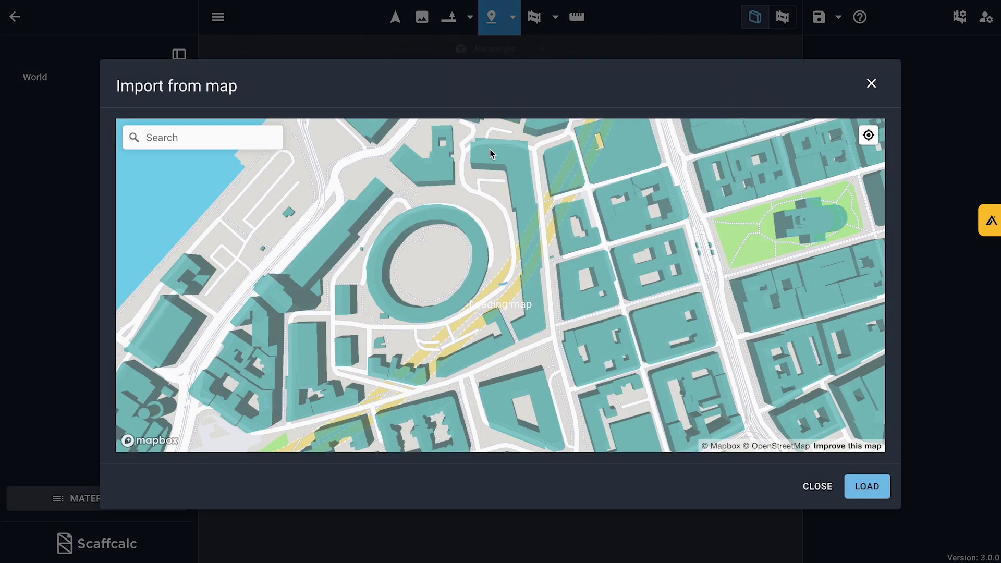
{"action": "left_click_drag", "start_coordinate": [463, 182], "coordinate": [376, 253]}
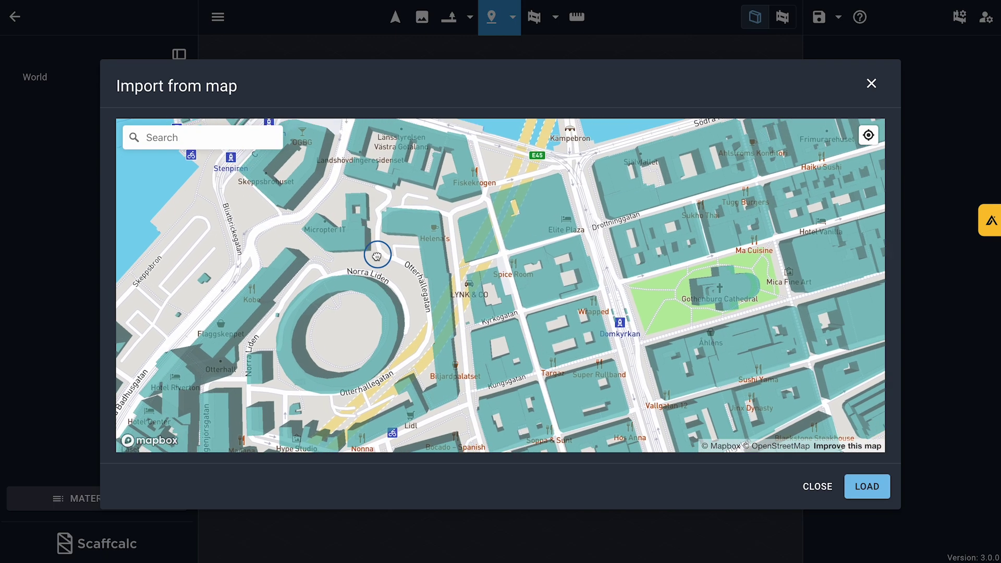
{"action": "left_click_drag", "start_coordinate": [567, 201], "coordinate": [490, 210]}
{"action": "scroll", "coordinate": [492, 186], "scroll_direction": "up", "scroll_amount": 5}
{"action": "left_click_drag", "start_coordinate": [398, 172], "coordinate": [474, 214]}
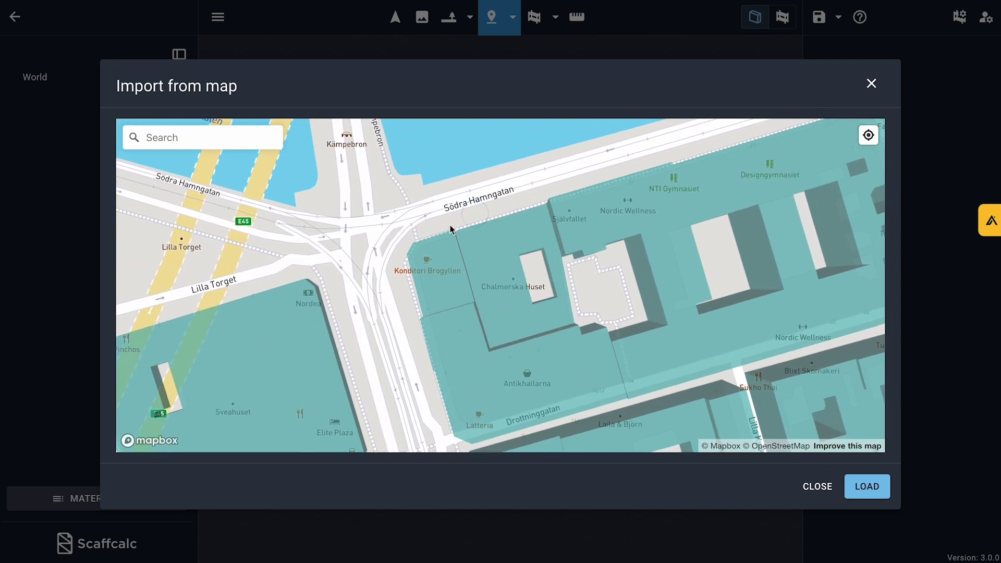
{"action": "left_click", "coordinate": [431, 278]}
{"action": "left_click", "coordinate": [492, 269]}
{"action": "left_click", "coordinate": [865, 486]}
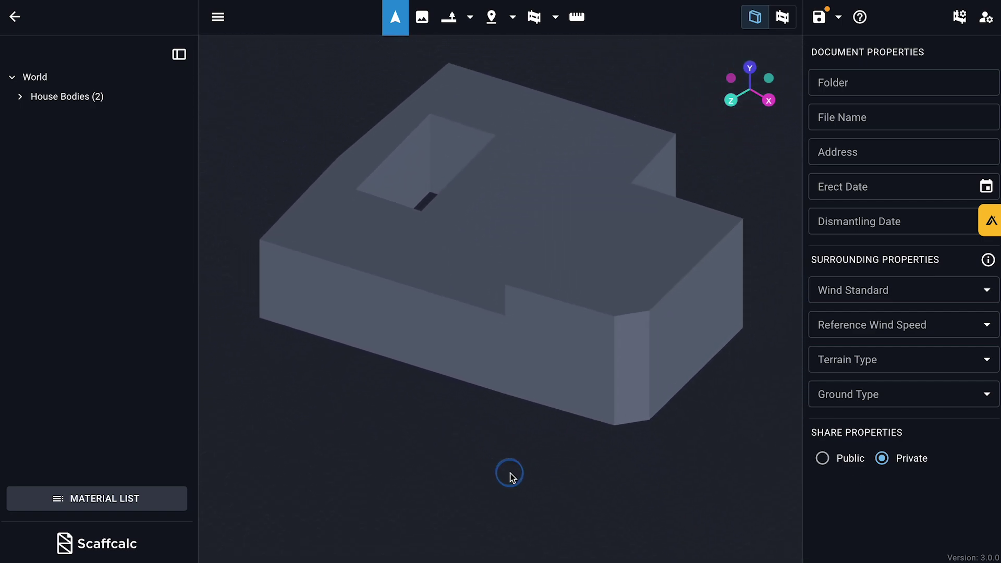
Set the corner building's height to 23 m and the adjoining building's height to 13 m, using Google Earth as reference
{"action": "left_click", "coordinate": [677, 243]}
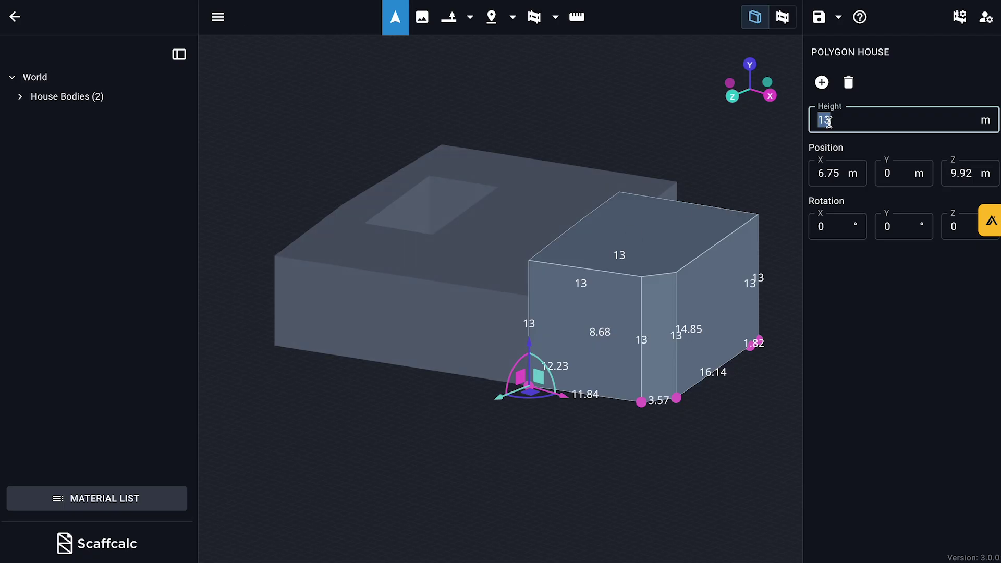
{"action": "type", "text": "23"}
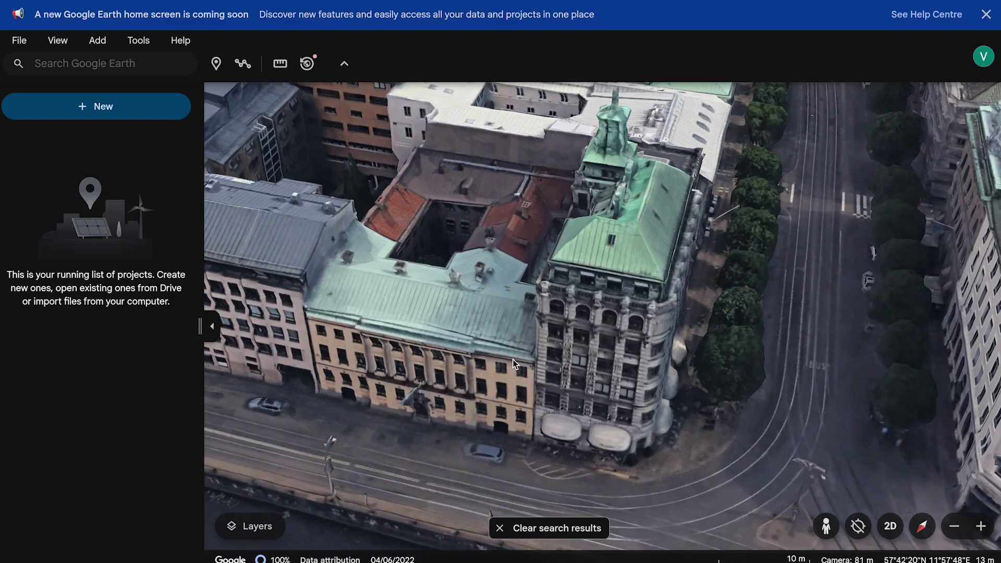
{"action": "scroll", "coordinate": [513, 363], "scroll_direction": "up", "scroll_amount": 5}
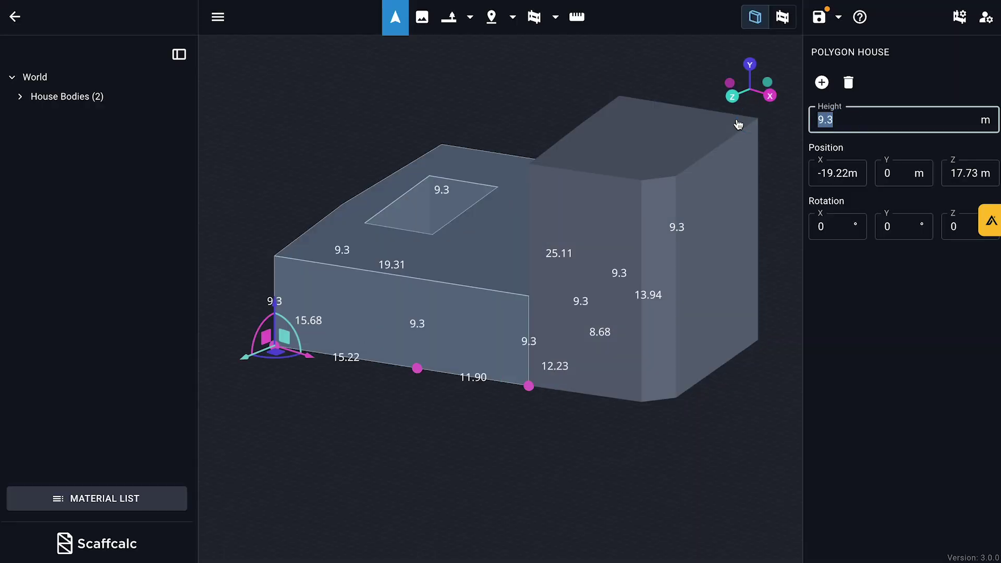
{"action": "type", "text": "13"}
{"action": "key", "text": "Return"}
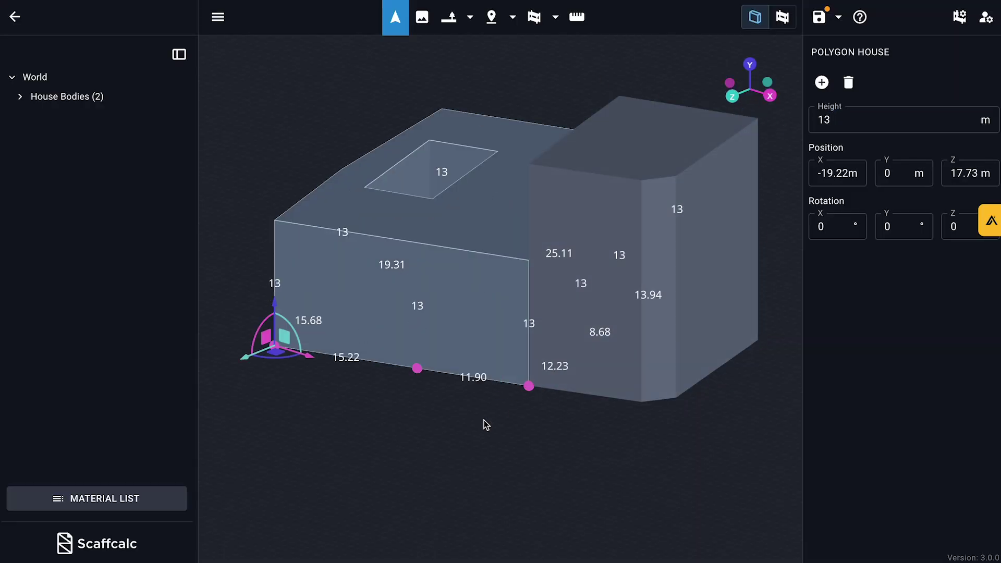
In top view, rotate both buildings together by -17° about the vertical axis to align the long street facade with the X axis
{"action": "mouse_move", "coordinate": [452, 416]}
{"action": "left_mouse_down"}
{"action": "mouse_move", "coordinate": [497, 435]}
{"action": "mouse_move", "coordinate": [448, 424]}
{"action": "left_mouse_up"}
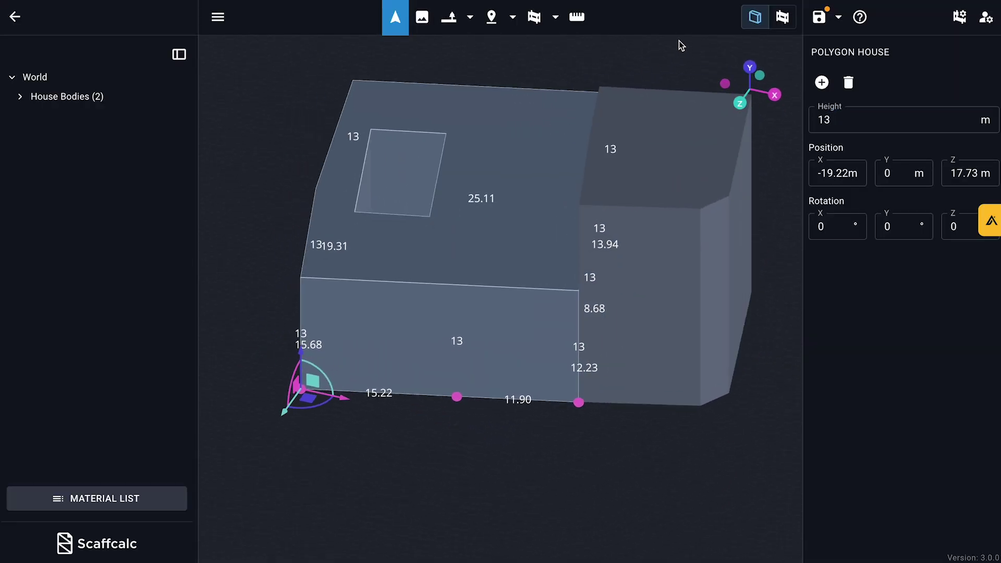
{"action": "left_click", "coordinate": [748, 67]}
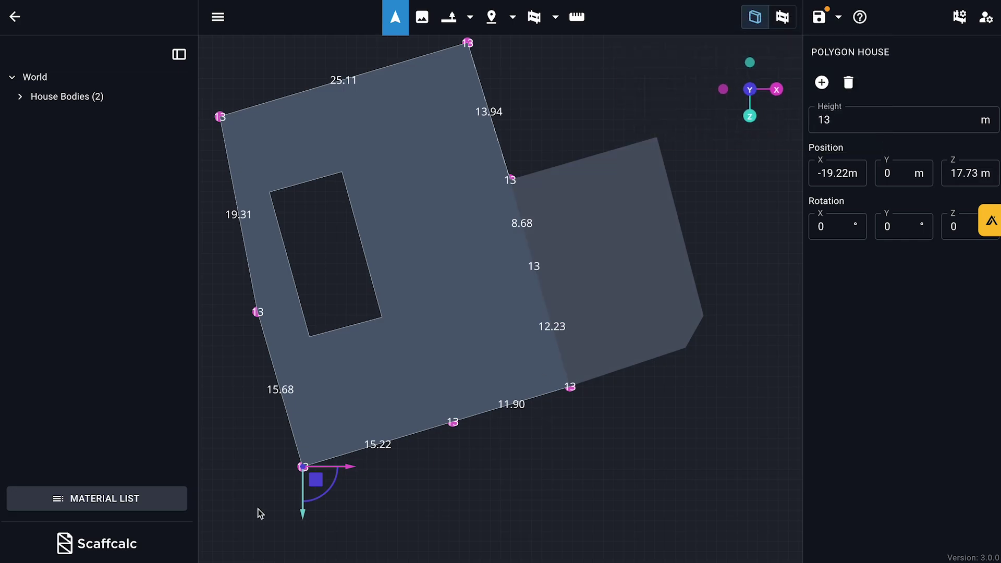
{"action": "left_click_drag", "start_coordinate": [334, 484], "coordinate": [332, 487]}
{"action": "key", "text": "super+z"}
{"action": "left_click", "coordinate": [388, 389]}
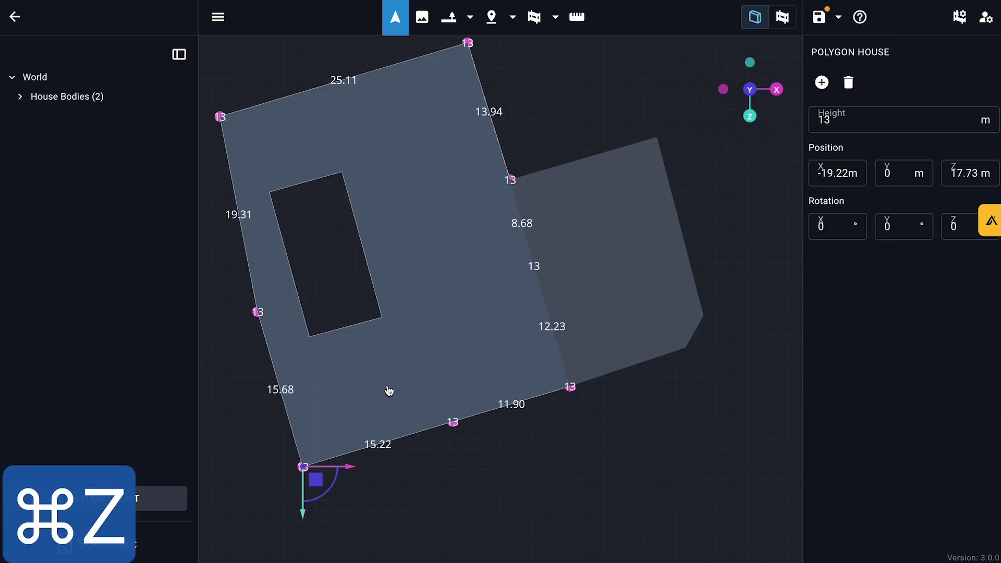
{"action": "left_click", "coordinate": [619, 329], "text": "shift"}
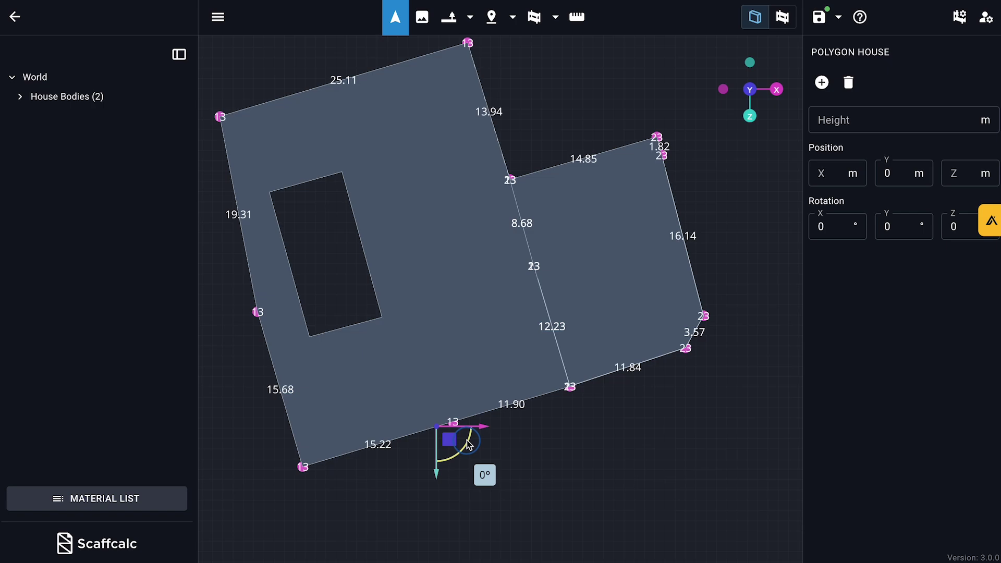
{"action": "left_click_drag", "start_coordinate": [468, 444], "coordinate": [463, 453]}
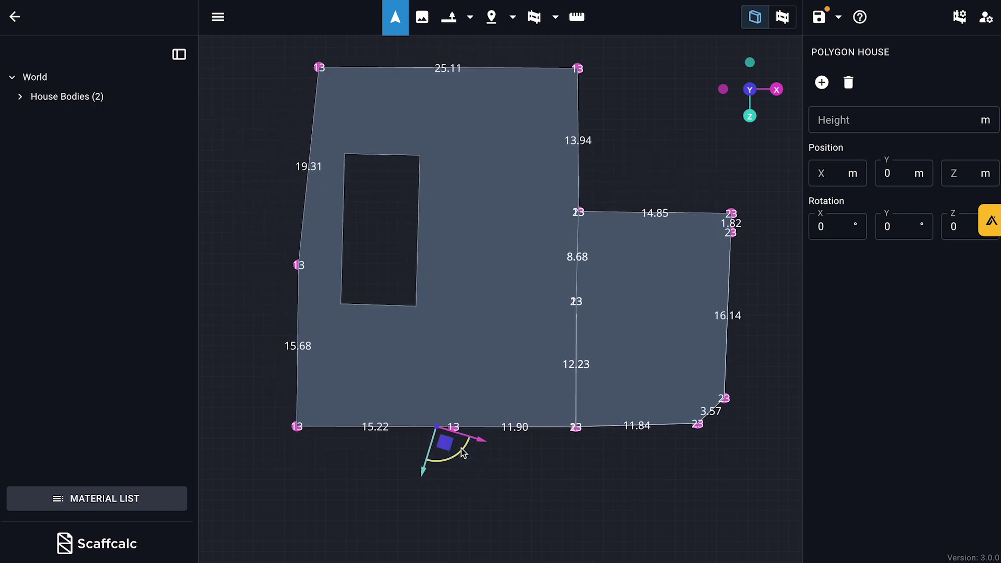
{"action": "left_click", "coordinate": [540, 456]}
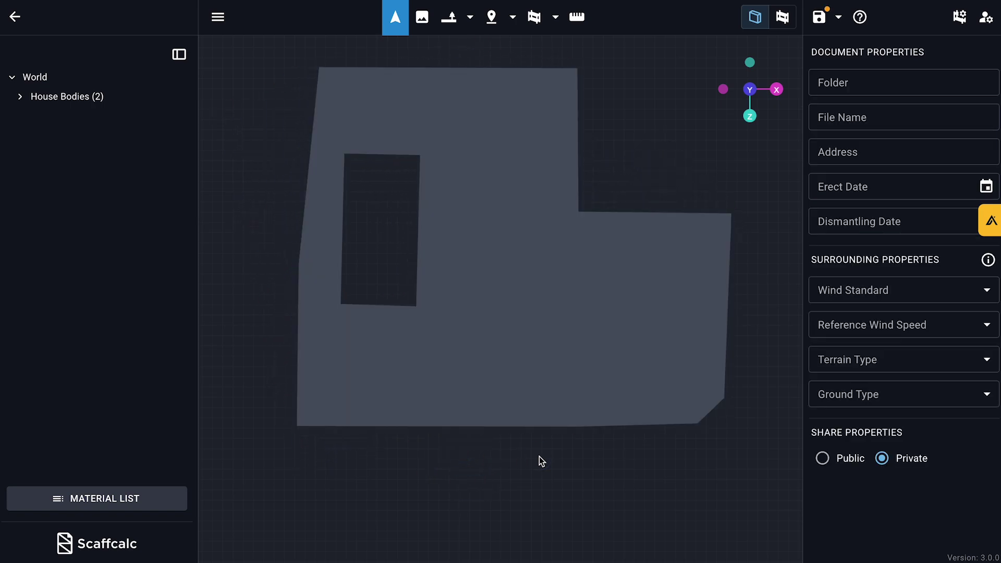
Using Google Earth as reference, draw a rectangular house about 11.9 by 17.5 m on the corner building's roof and set its height to 2 m
{"action": "left_click", "coordinate": [436, 355]}
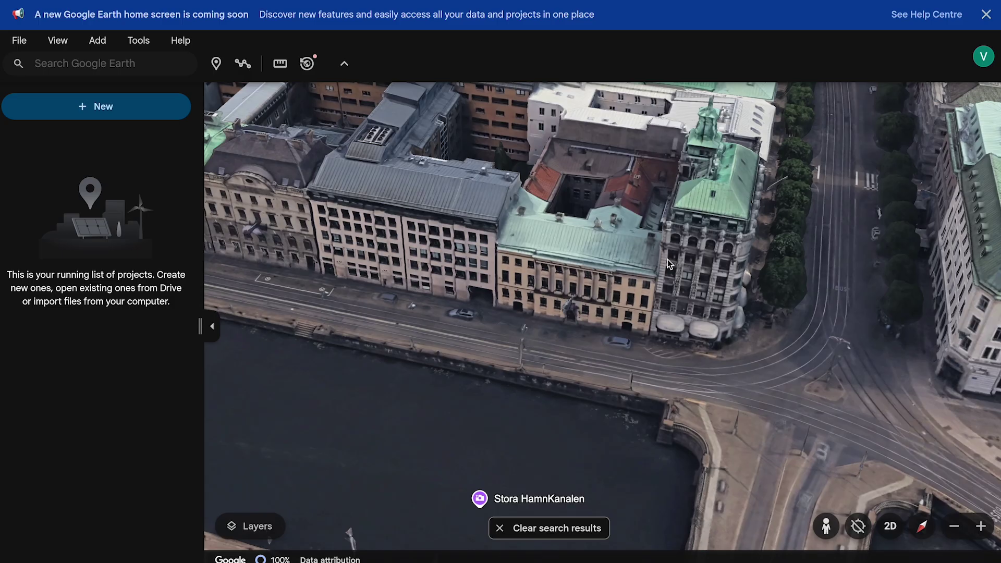
{"action": "scroll", "coordinate": [667, 258], "scroll_direction": "up", "scroll_amount": 5}
{"action": "scroll", "coordinate": [719, 293], "scroll_direction": "down", "scroll_amount": 3}
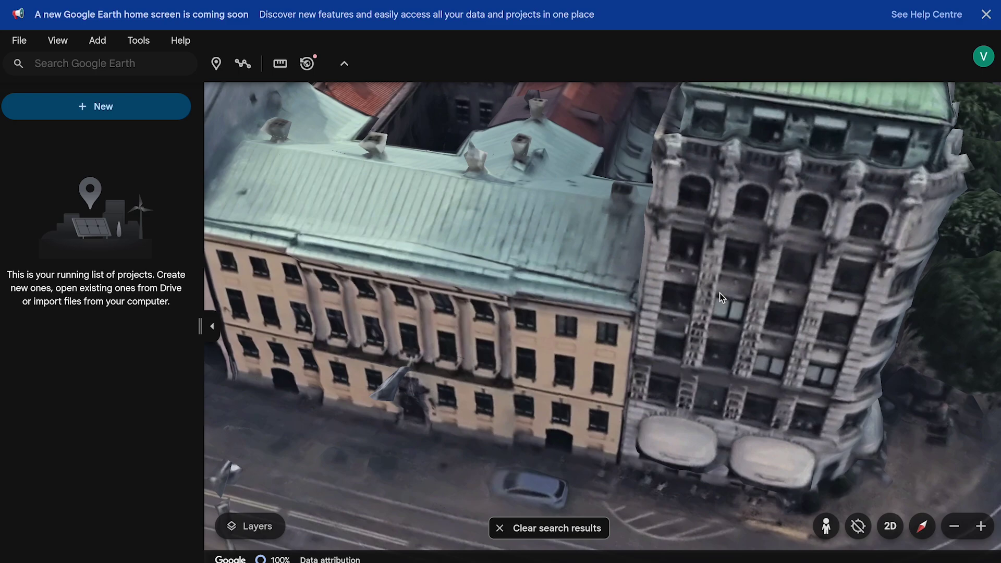
{"action": "left_click_drag", "start_coordinate": [720, 293], "coordinate": [489, 418]}
{"action": "middle_click_drag", "start_coordinate": [573, 414], "coordinate": [609, 318]}
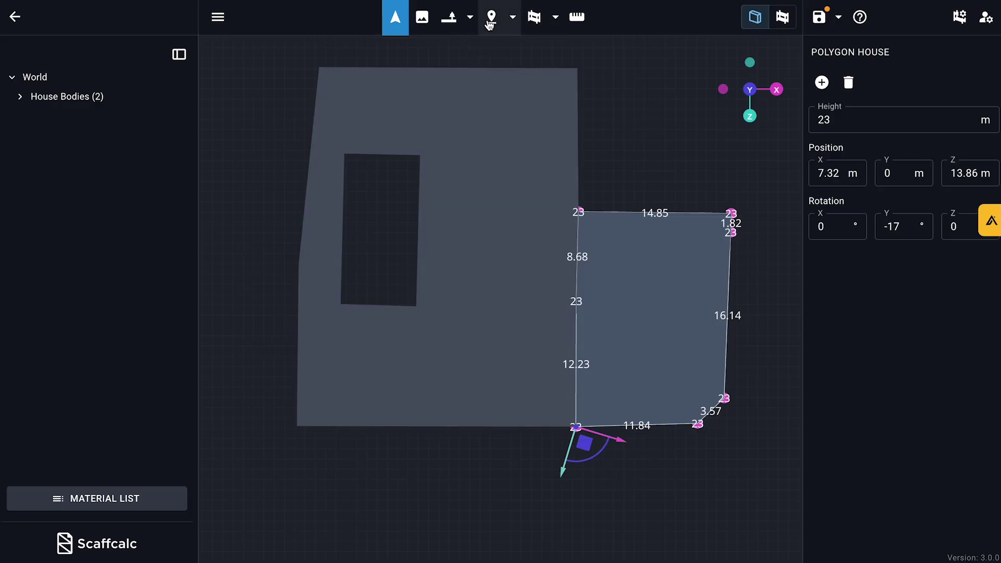
{"action": "left_click", "coordinate": [511, 20]}
{"action": "left_click", "coordinate": [496, 55]}
{"action": "left_click_drag", "start_coordinate": [587, 225], "coordinate": [709, 406]}
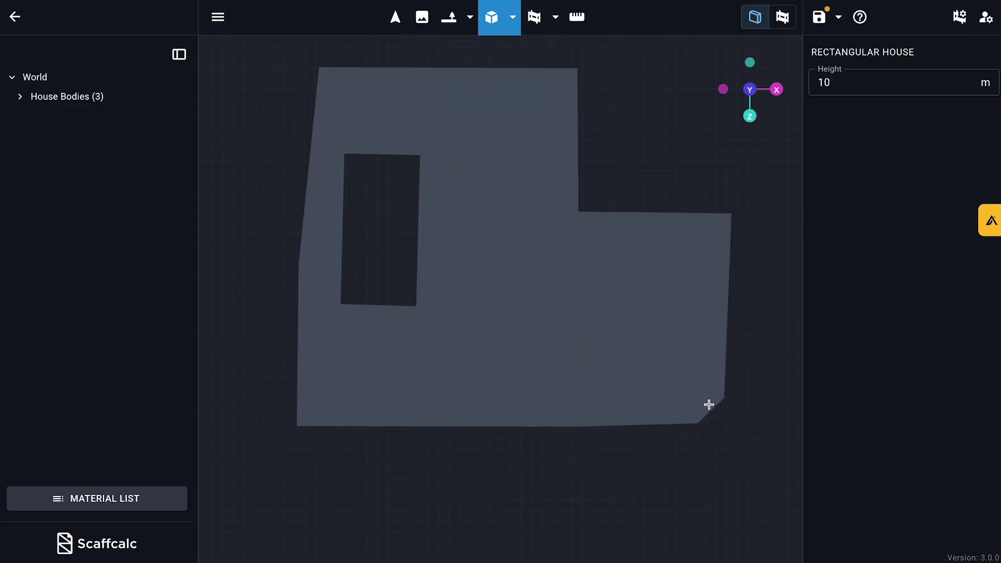
{"action": "left_click_drag", "start_coordinate": [715, 494], "coordinate": [669, 427]}
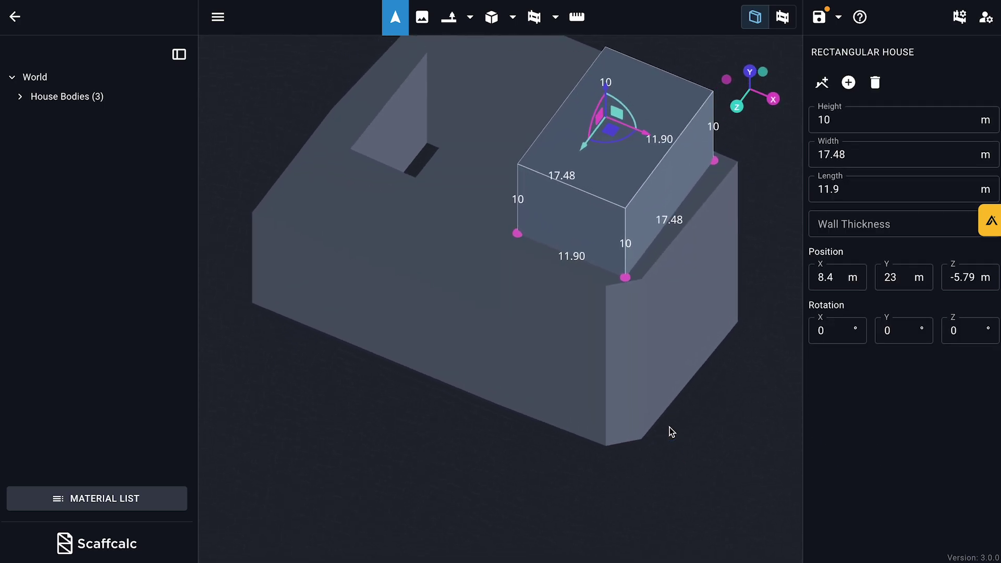
{"action": "type", "text": "2"}
{"action": "key", "text": "Return"}
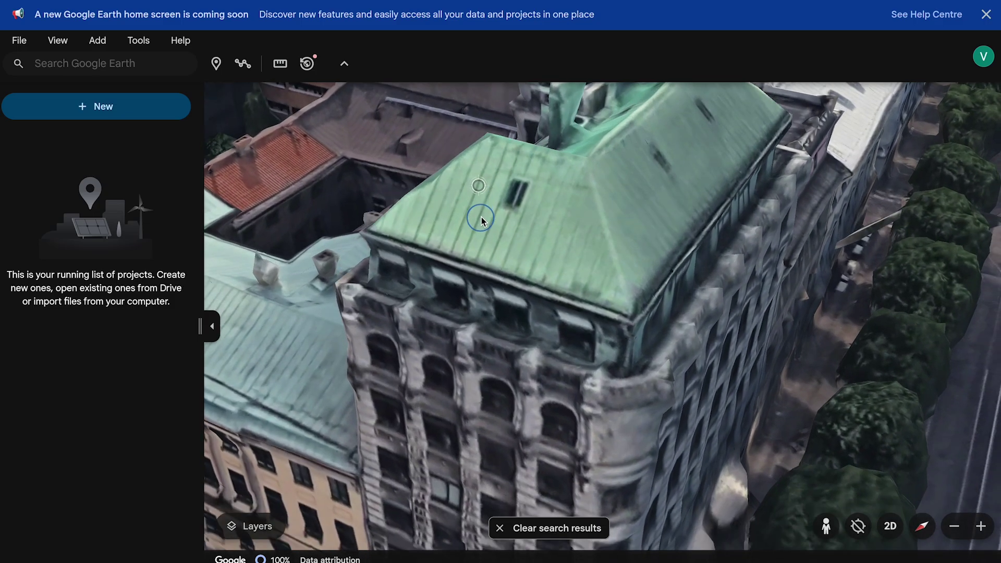
Add a 3 m high gable roof to the rectangular house on top of the corner building
{"action": "scroll", "coordinate": [481, 217], "scroll_direction": "down", "scroll_amount": 5}
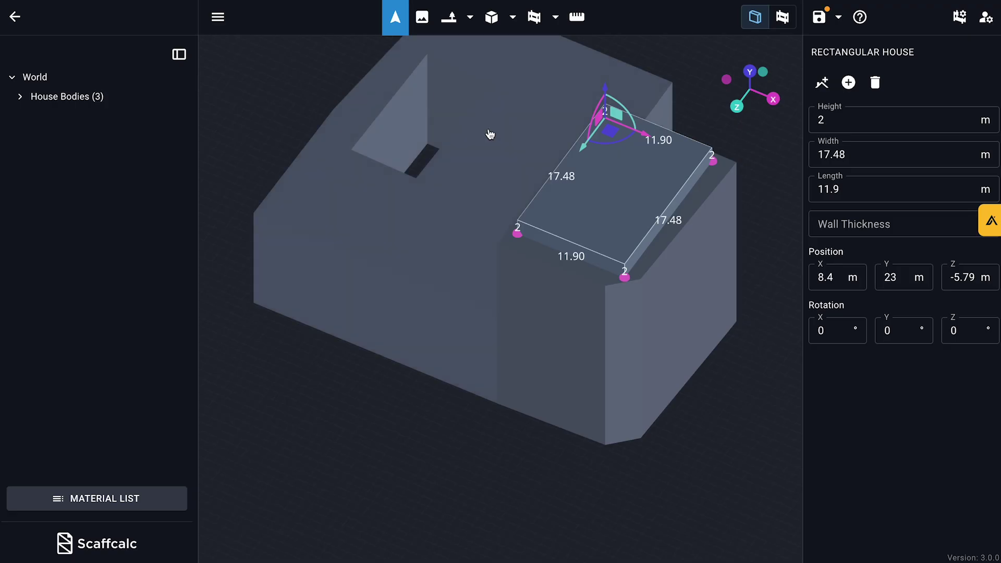
{"action": "left_click", "coordinate": [821, 84]}
{"action": "type", "text": "3"}
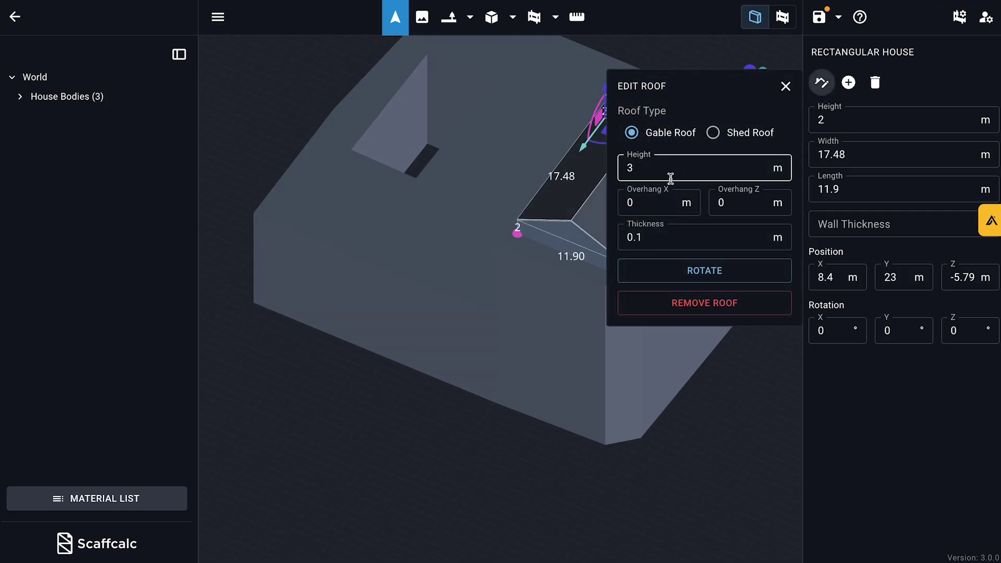
{"action": "left_click", "coordinate": [680, 481]}
Collapse the project tree and, in top view, draw a rectangular house about 13.3 by 2.5 m as a projection on the lower building's street facade
{"action": "left_click_drag", "start_coordinate": [409, 469], "coordinate": [503, 437]}
{"action": "right_click_drag", "start_coordinate": [503, 436], "coordinate": [520, 536]}
{"action": "left_click", "coordinate": [181, 56]}
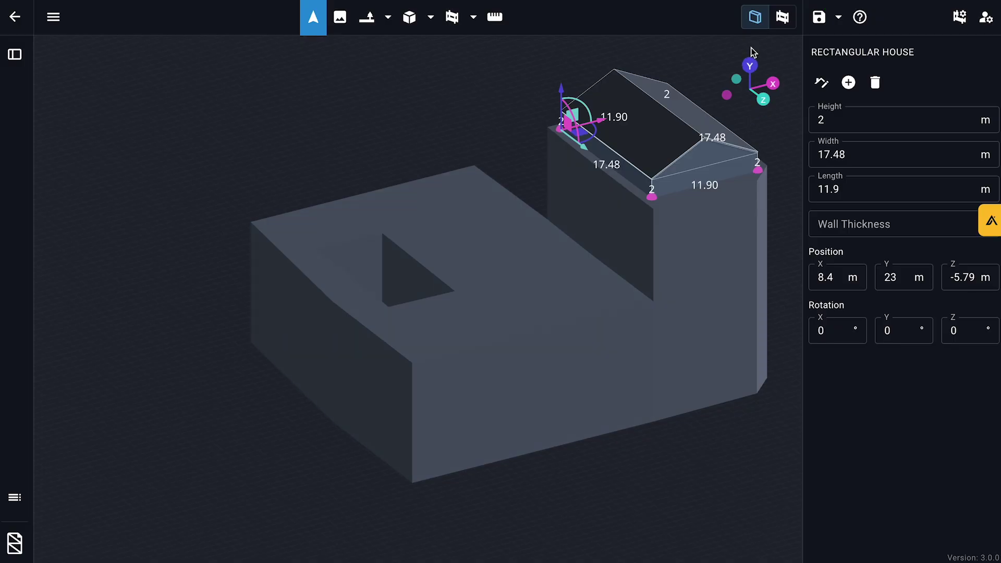
{"action": "left_click", "coordinate": [750, 62]}
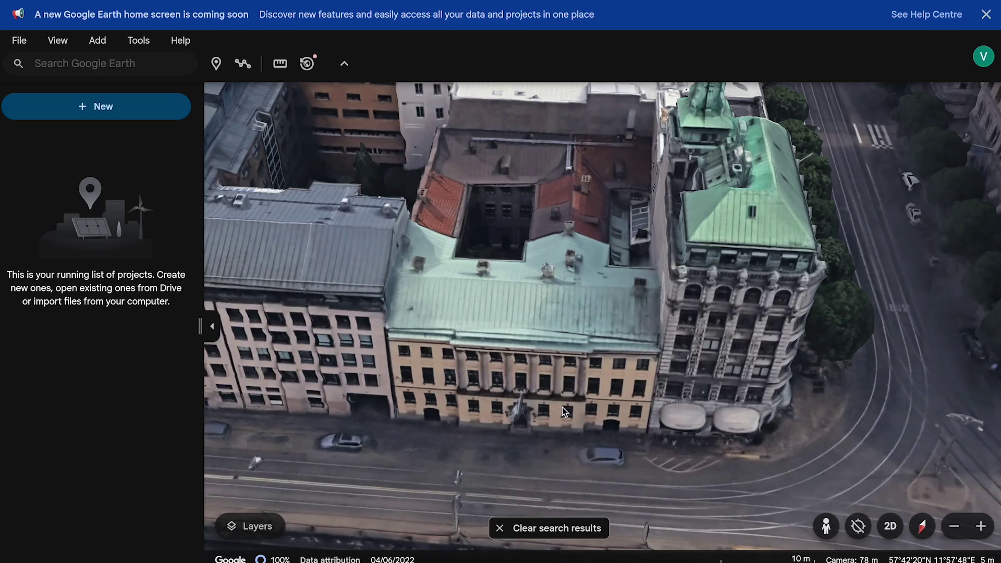
{"action": "middle_click_drag", "start_coordinate": [562, 408], "coordinate": [567, 466]}
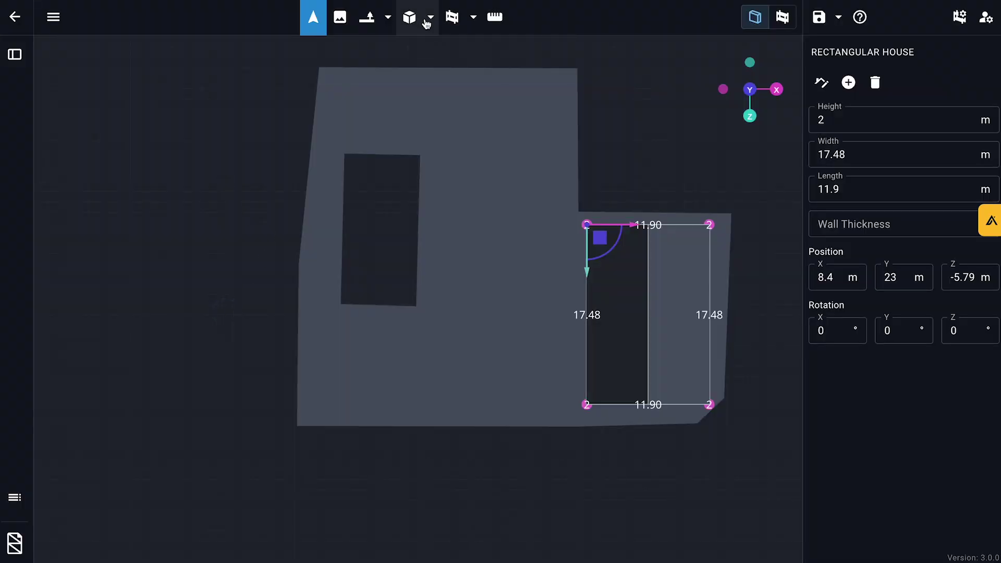
{"action": "left_click", "coordinate": [426, 21]}
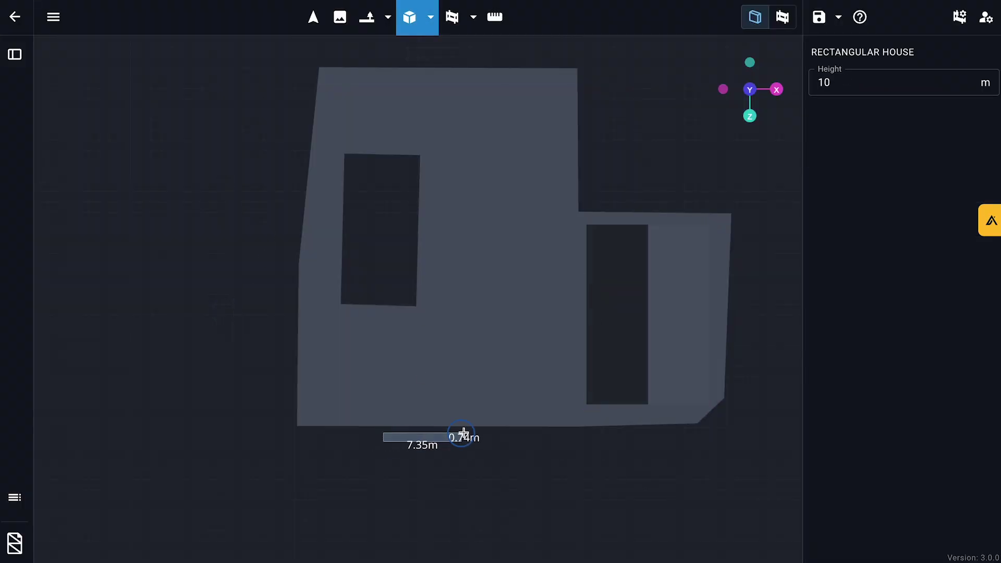
{"action": "key", "text": "Escape"}
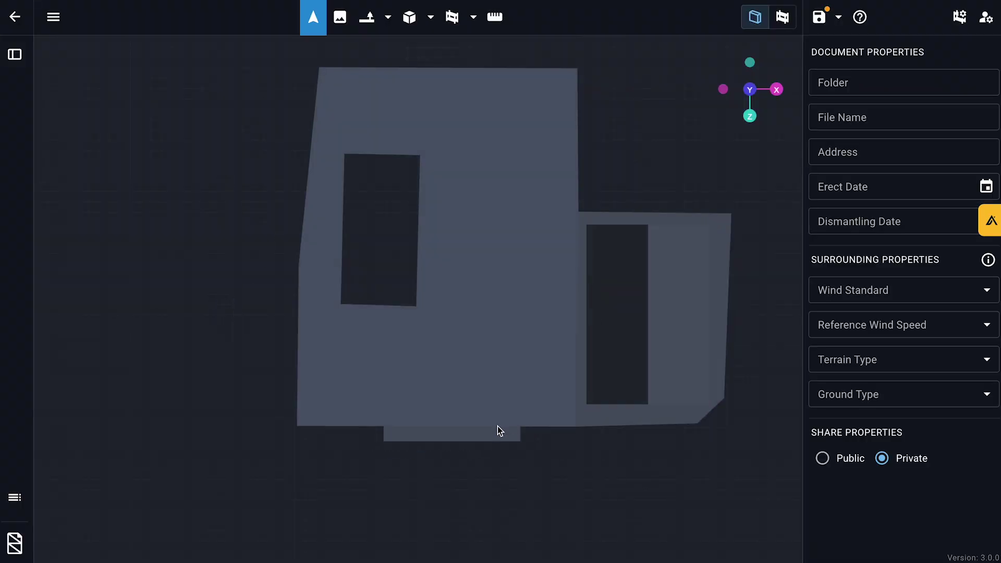
Set the height of the rectangular facade projection to 13 m
{"action": "left_click", "coordinate": [492, 436]}
{"action": "left_click_drag", "start_coordinate": [574, 513], "coordinate": [545, 465]}
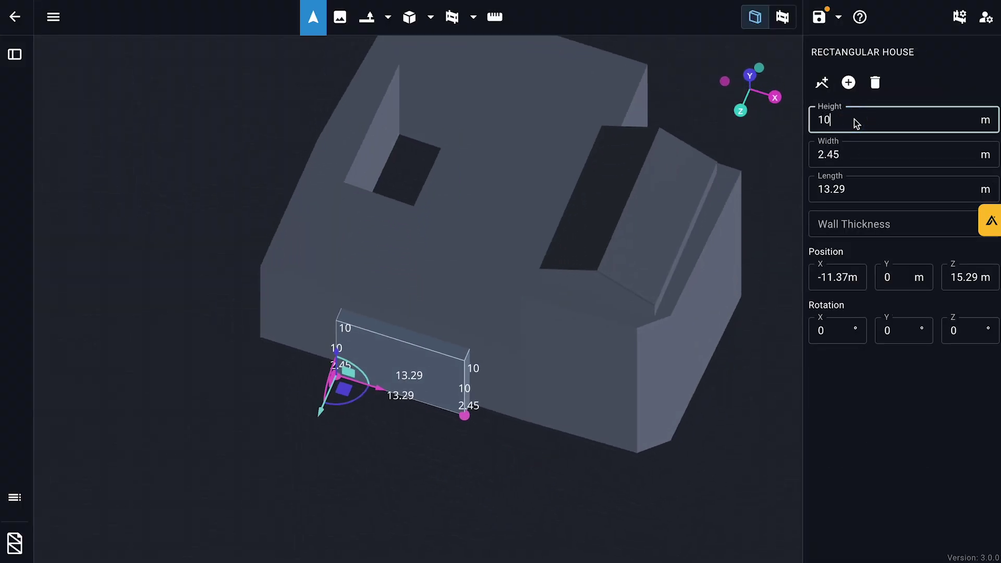
{"action": "left_click_drag", "start_coordinate": [443, 361], "coordinate": [384, 371]}
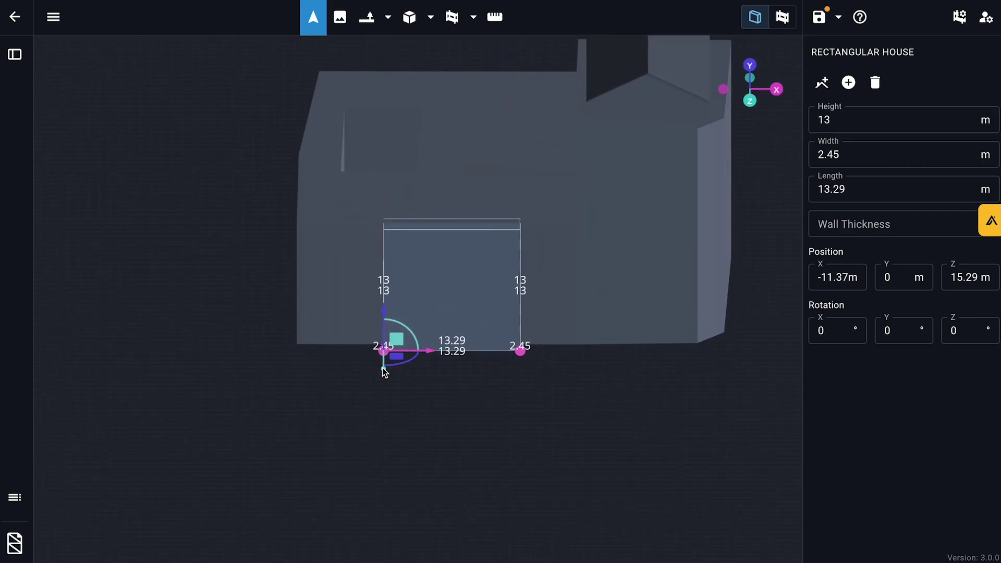
In top view, draw a rectangular house about 26.6 by 11.4 m on the lower building's roof along its street facade
{"action": "left_click", "coordinate": [429, 406]}
{"action": "left_click_drag", "start_coordinate": [428, 406], "coordinate": [477, 443]}
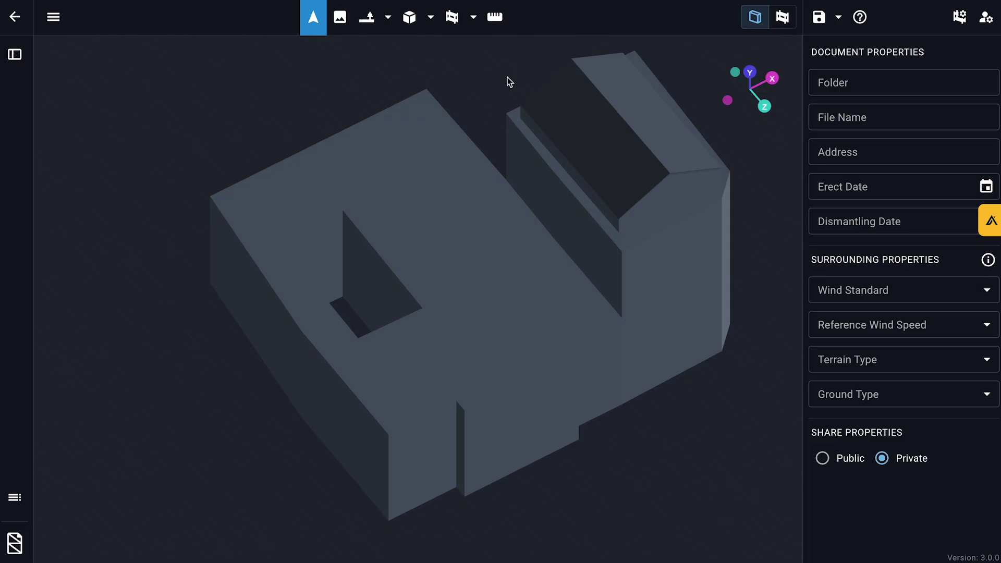
{"action": "left_click_drag", "start_coordinate": [676, 468], "coordinate": [686, 430]}
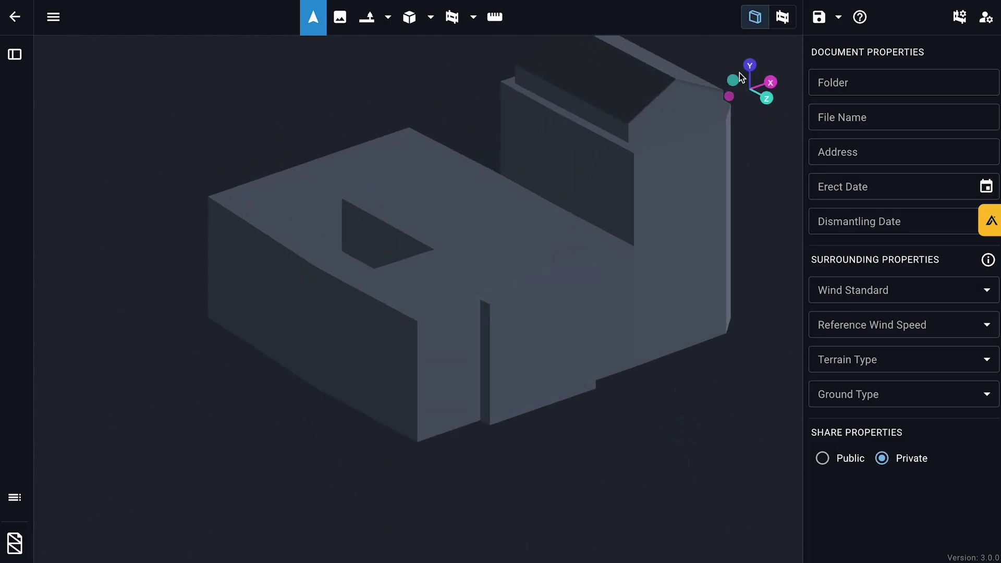
{"action": "left_click", "coordinate": [748, 66]}
{"action": "left_click", "coordinate": [409, 19]}
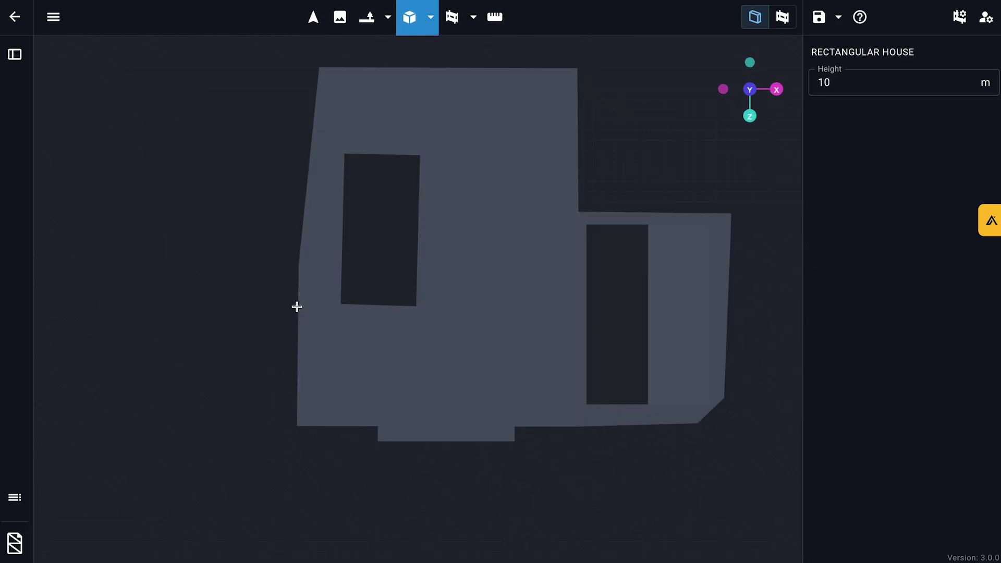
{"action": "left_click_drag", "start_coordinate": [532, 423], "coordinate": [568, 426]}
{"action": "key", "text": "Escape"}
Using Google Earth as reference, set the height of the rectangular house on the lower building's roof to 1 m
{"action": "left_click_drag", "start_coordinate": [583, 488], "coordinate": [633, 423]}
{"action": "left_click", "coordinate": [584, 253]}
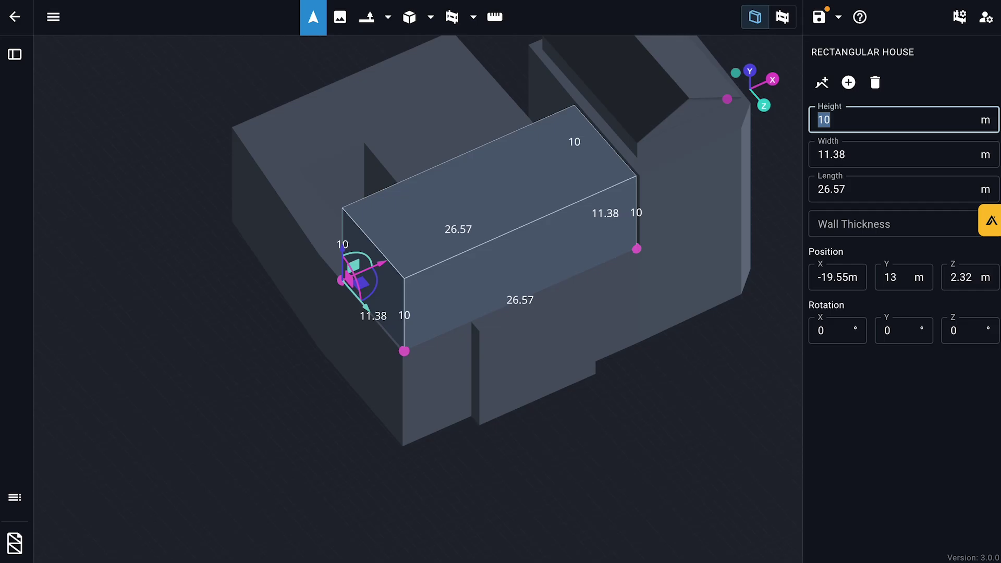
{"action": "type", "text": "2"}
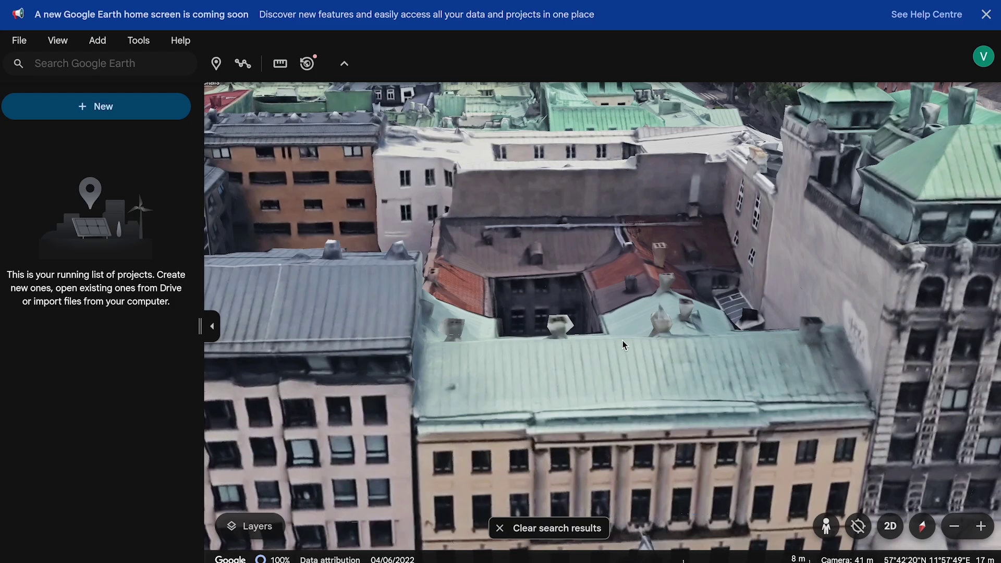
{"action": "middle_click_drag", "start_coordinate": [622, 340], "coordinate": [633, 355]}
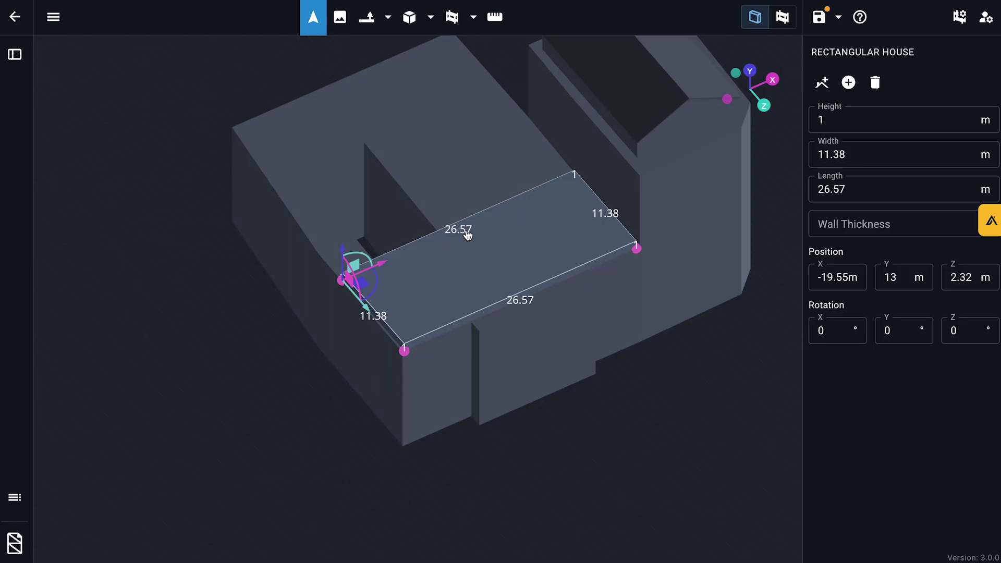
Add a 2 m high gable roof to the rectangular house on the lower building, rotated so its ridge runs parallel to the street facade
{"action": "left_click", "coordinate": [821, 82]}
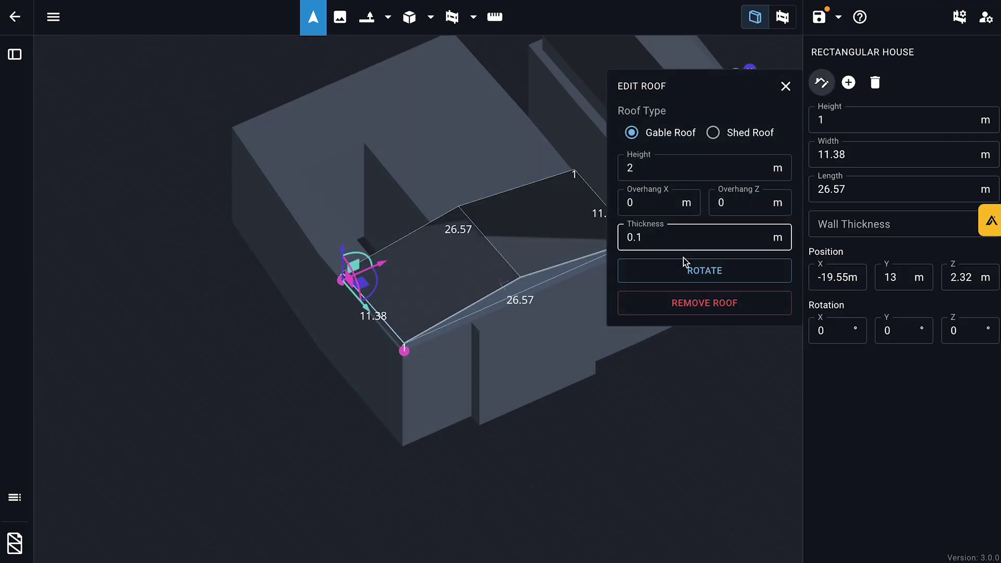
{"action": "left_click", "coordinate": [652, 165]}
{"action": "left_click", "coordinate": [671, 411]}
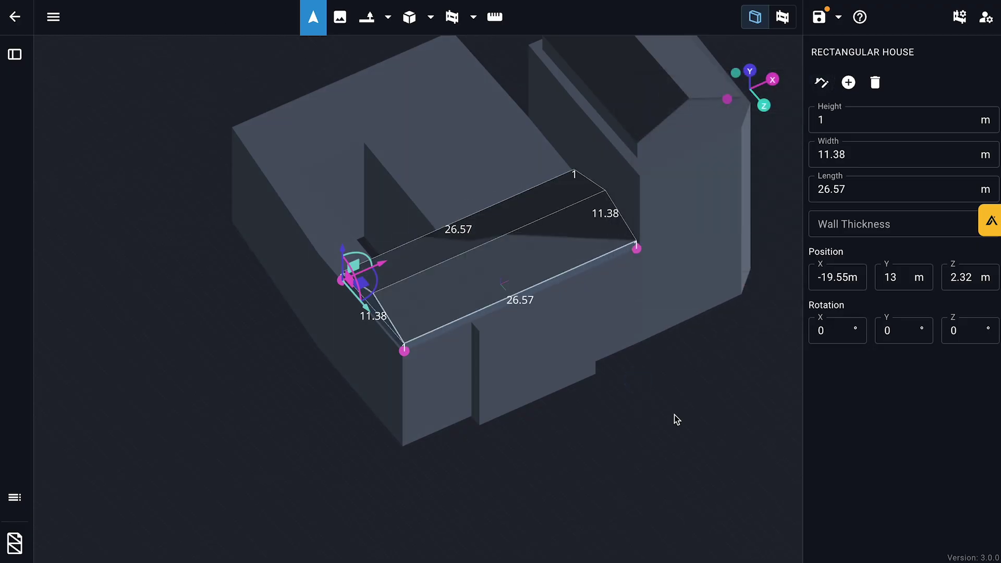
{"action": "left_click_drag", "start_coordinate": [674, 413], "coordinate": [411, 422]}
{"action": "left_click", "coordinate": [411, 423]}
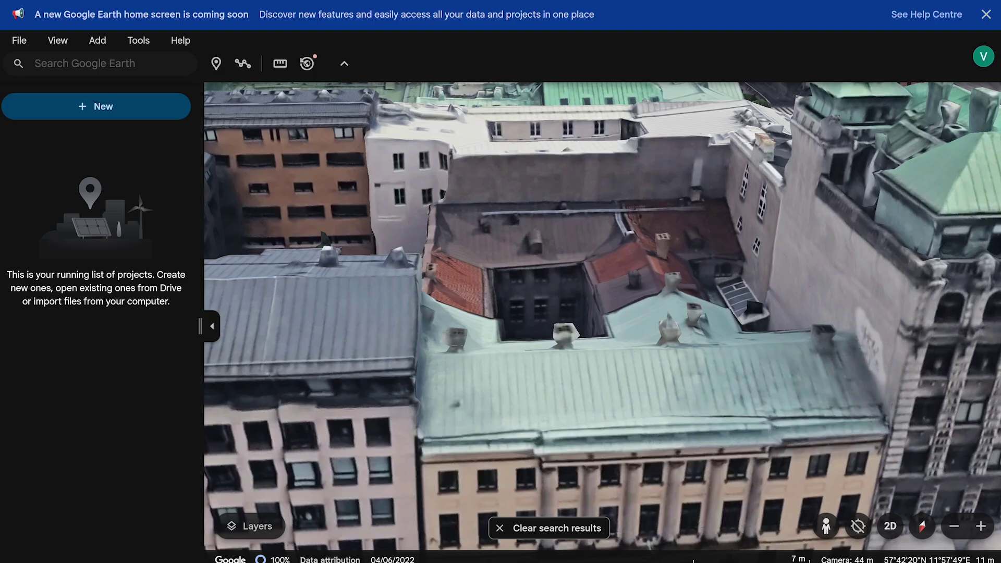
Examine the buildings in Google Earth and the erected facade scaffold in the reference photos IMG_1862 and IMG_1904
{"action": "scroll", "coordinate": [564, 426], "scroll_direction": "down", "scroll_amount": 6}
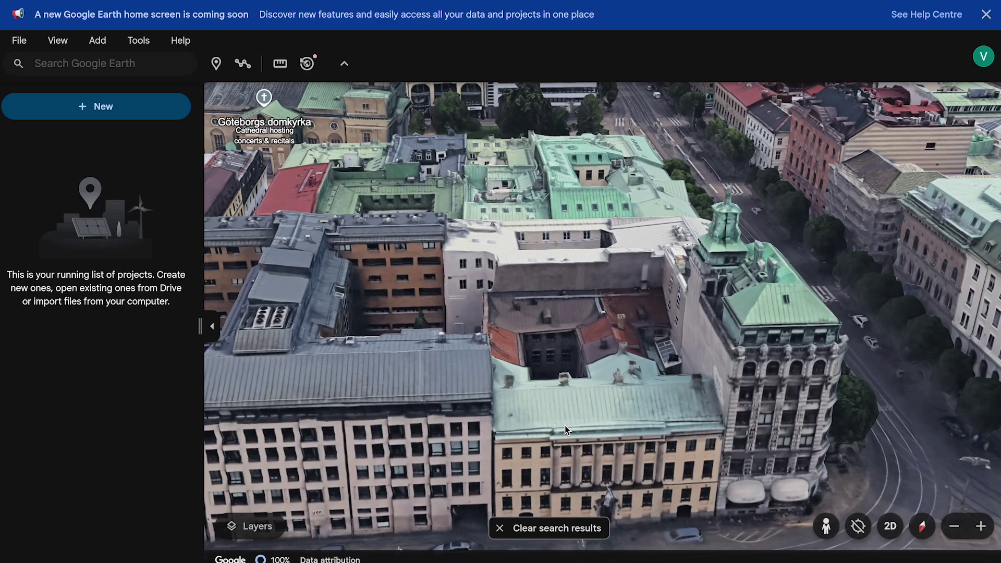
{"action": "scroll", "coordinate": [585, 419], "scroll_direction": "up", "scroll_amount": 3}
{"action": "left_click_drag", "start_coordinate": [614, 411], "coordinate": [574, 365]}
{"action": "scroll", "coordinate": [573, 365], "scroll_direction": "up", "scroll_amount": 3}
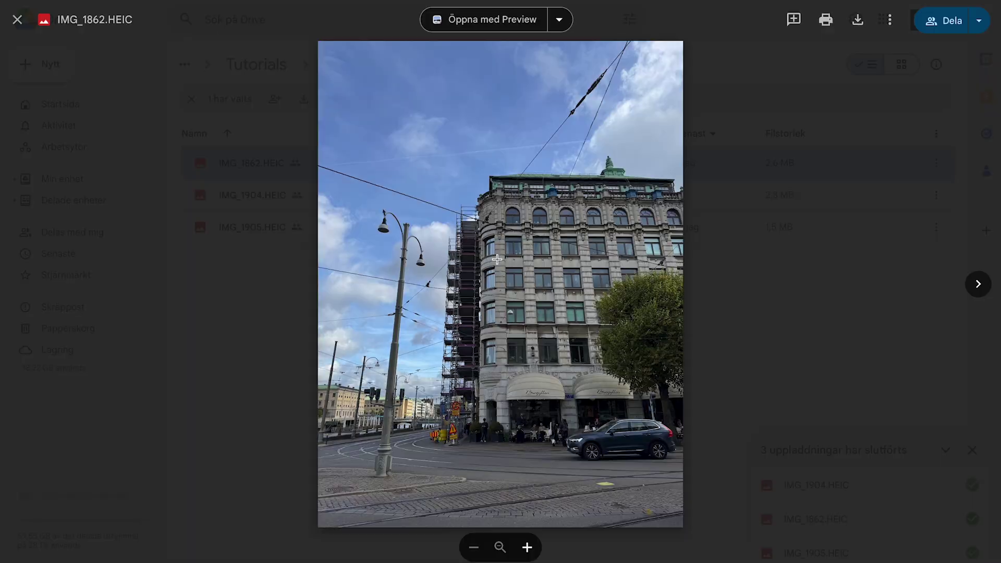
{"action": "scroll", "coordinate": [496, 259], "scroll_direction": "up", "scroll_amount": 8, "text": "ctrl"}
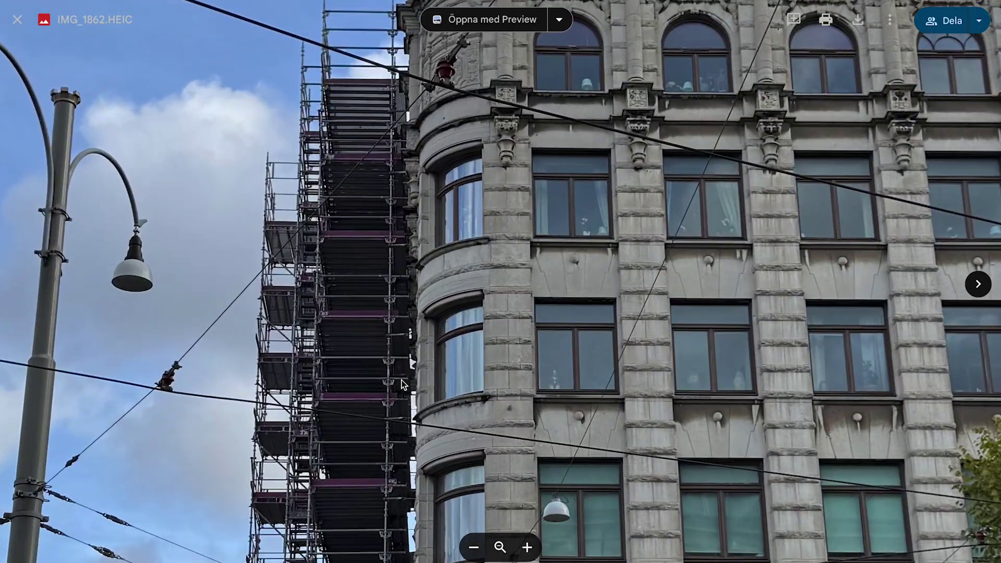
{"action": "scroll", "coordinate": [497, 259], "scroll_direction": "down", "scroll_amount": 9}
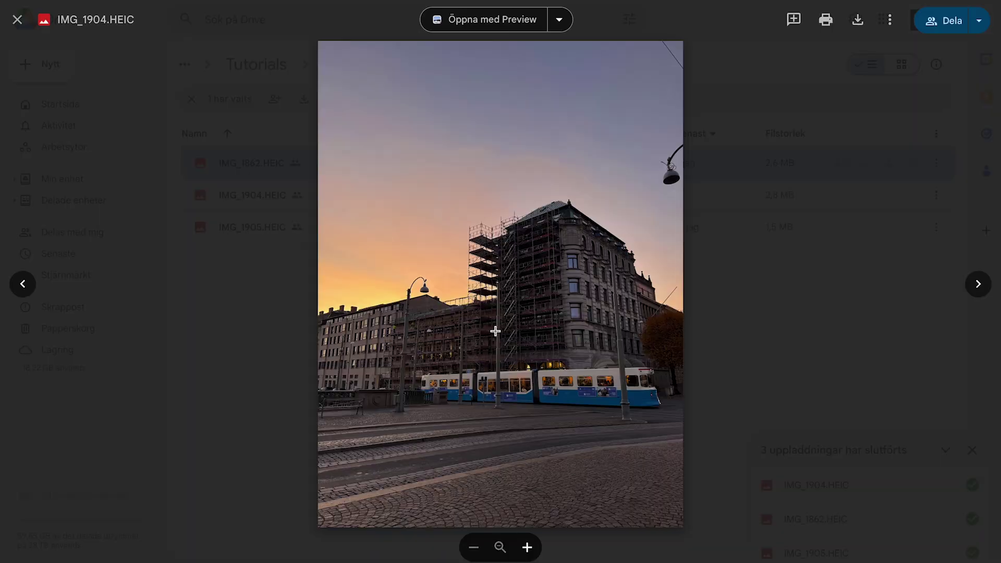
{"action": "scroll", "coordinate": [527, 327], "scroll_direction": "up", "scroll_amount": 8, "text": "ctrl"}
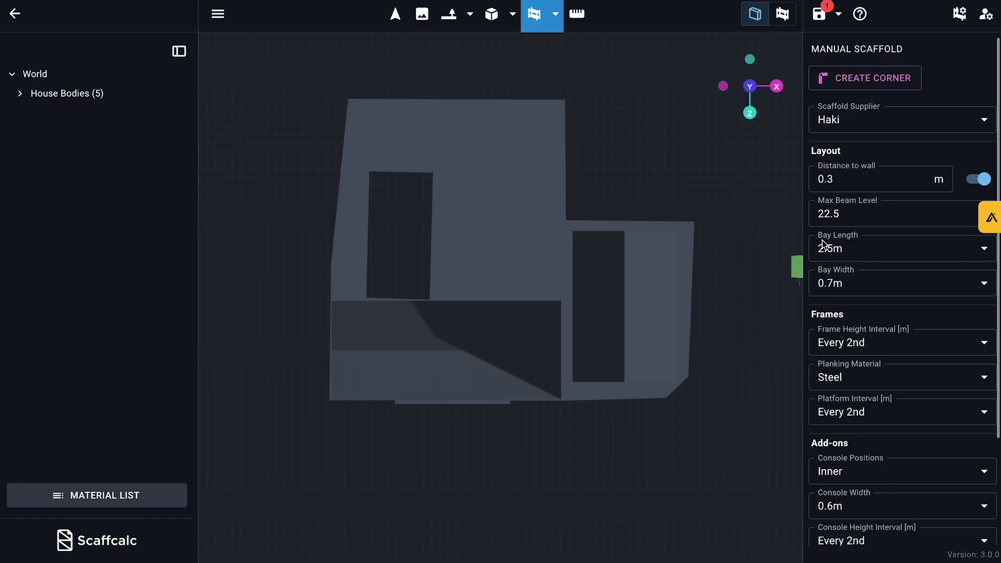
Place a row of five Haki bays, 3.05 m long and 1.655 m wide, in front of the corner building's street facade
{"action": "left_click", "coordinate": [858, 254]}
{"action": "left_click", "coordinate": [834, 405]}
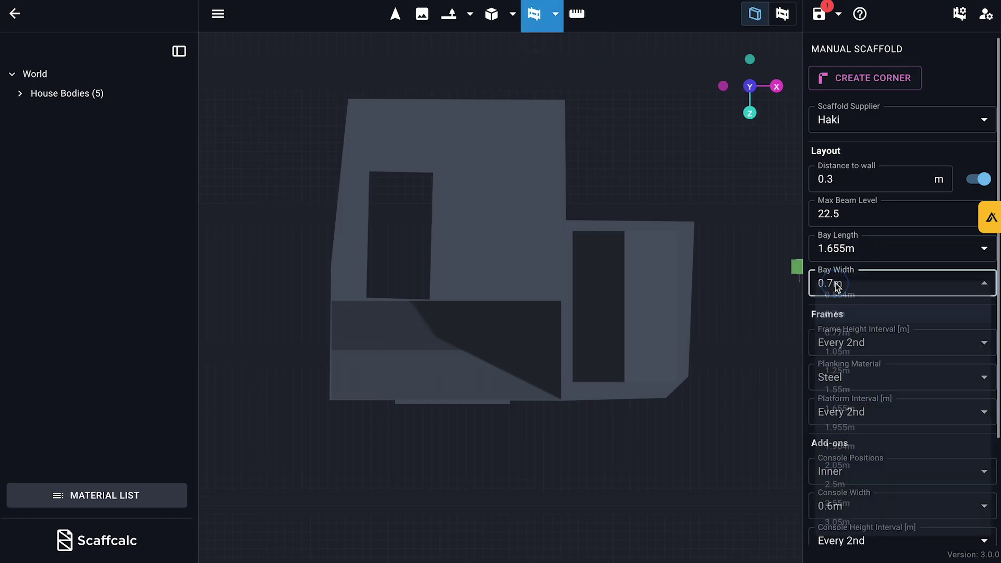
{"action": "left_click", "coordinate": [835, 285]}
{"action": "left_click", "coordinate": [836, 258]}
{"action": "left_click", "coordinate": [829, 535]}
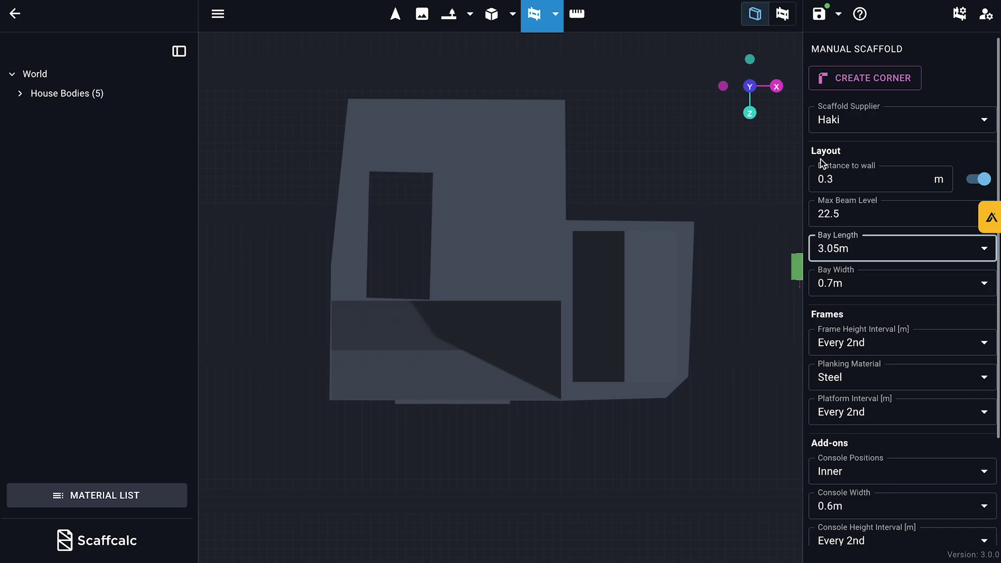
{"action": "left_click", "coordinate": [839, 284]}
{"action": "left_click", "coordinate": [835, 422]}
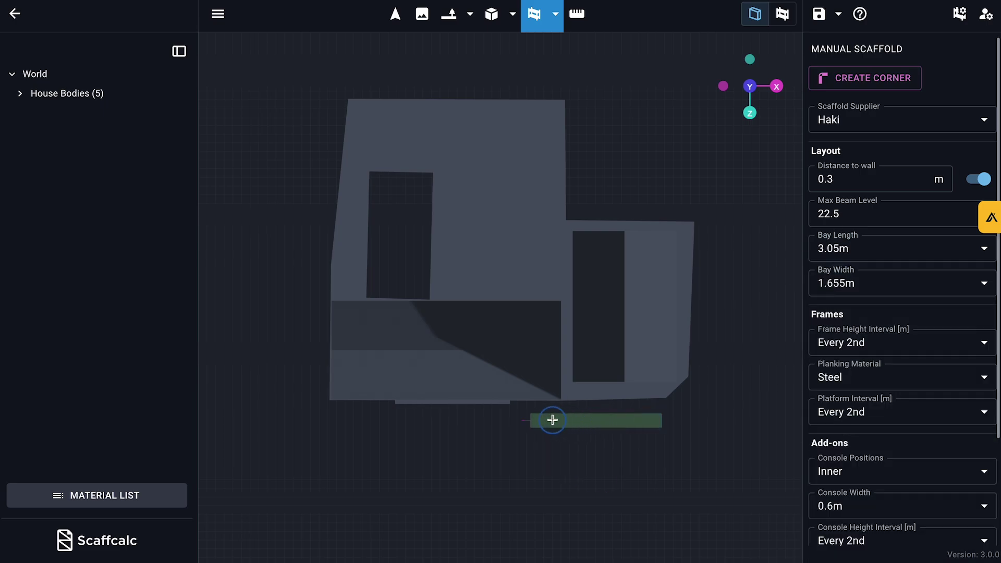
{"action": "left_click", "coordinate": [553, 420]}
{"action": "scroll", "coordinate": [552, 419], "scroll_direction": "up", "scroll_amount": 6}
{"action": "key", "text": "Escape"}
{"action": "right_click_drag", "start_coordinate": [553, 419], "coordinate": [459, 300]}
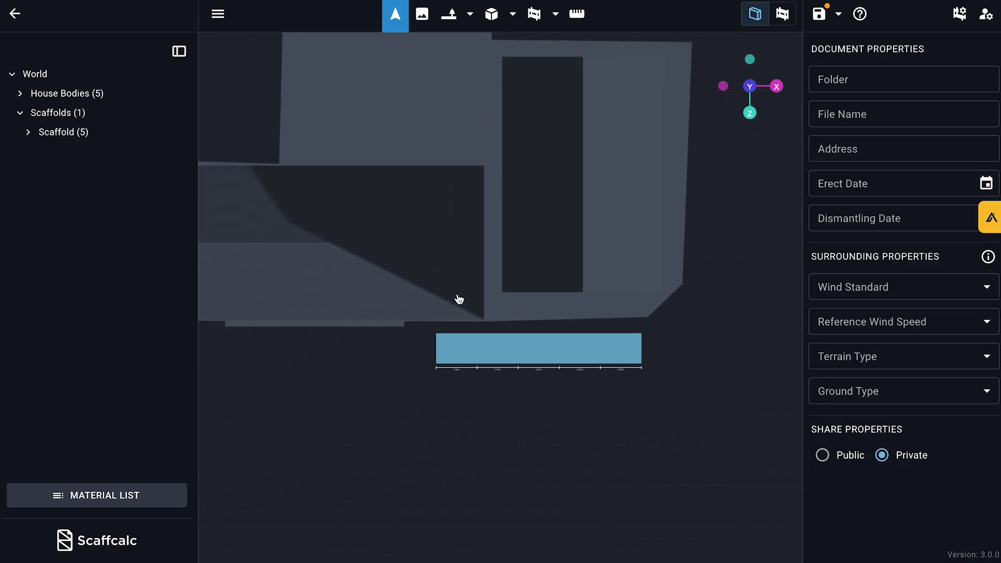
{"action": "left_click", "coordinate": [580, 354]}
{"action": "left_click", "coordinate": [597, 328]}
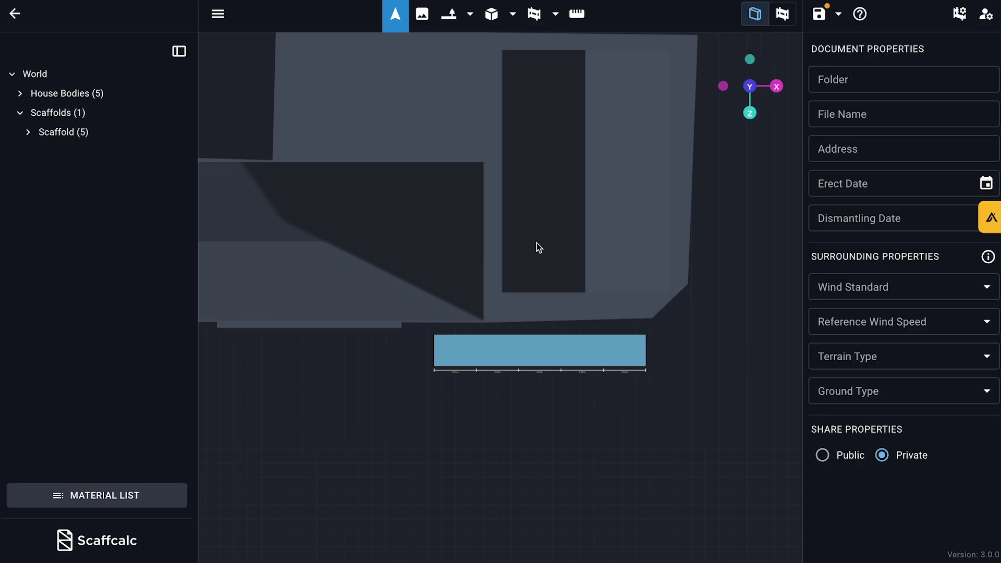
Add a bay 0.7 m long and 1.655 m wide to the row's end nearest the chamfered corner
{"action": "left_click", "coordinate": [533, 13]}
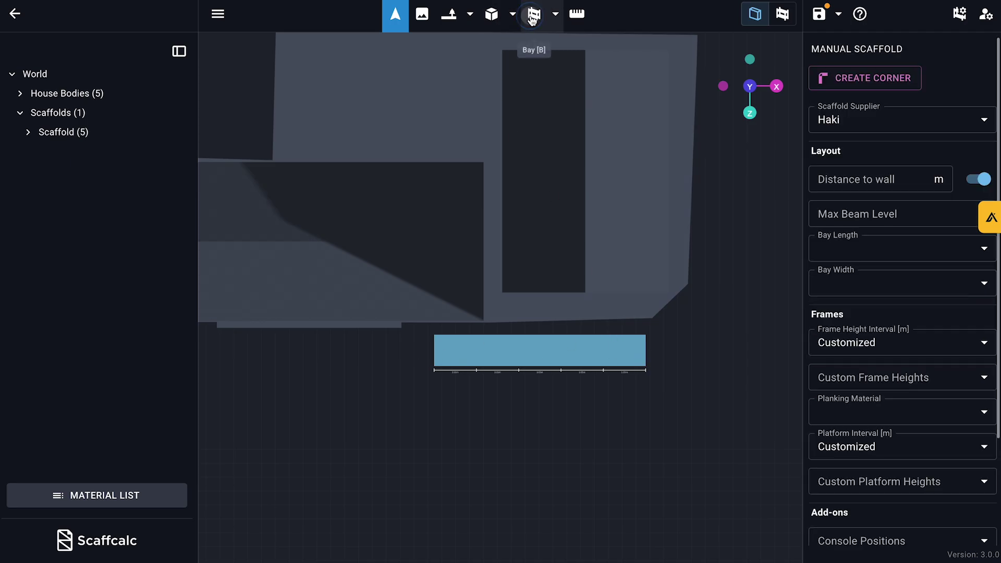
{"action": "left_click", "coordinate": [843, 286]}
{"action": "left_click", "coordinate": [857, 252]}
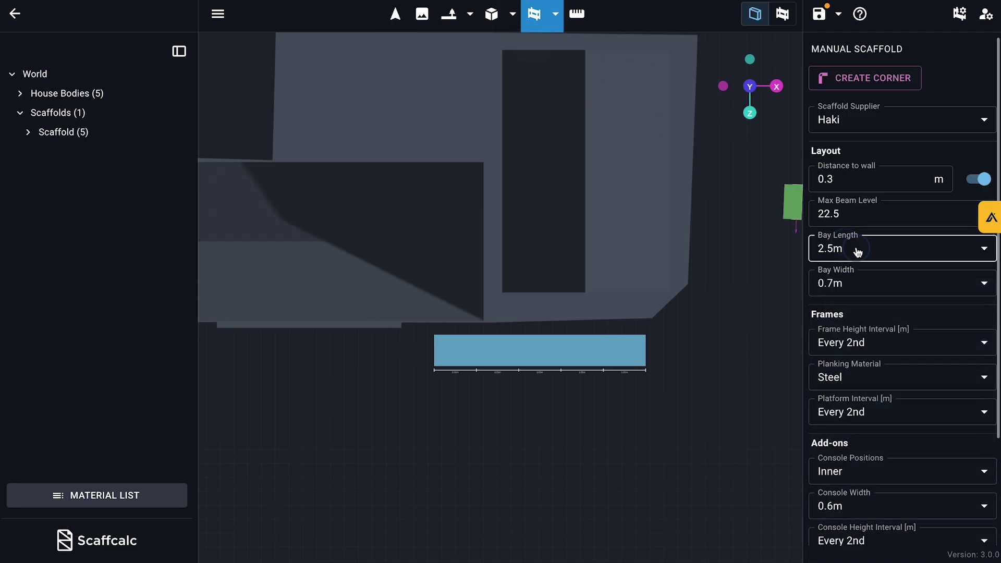
{"action": "left_click", "coordinate": [858, 251]}
{"action": "left_click", "coordinate": [842, 298]}
{"action": "left_click", "coordinate": [843, 301]}
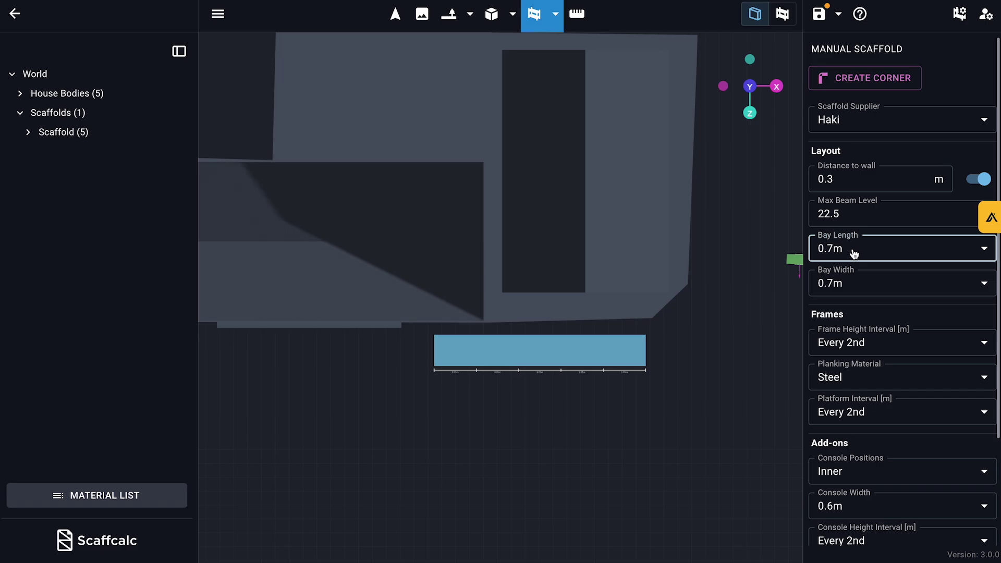
{"action": "left_click", "coordinate": [847, 288]}
{"action": "left_click", "coordinate": [839, 421]}
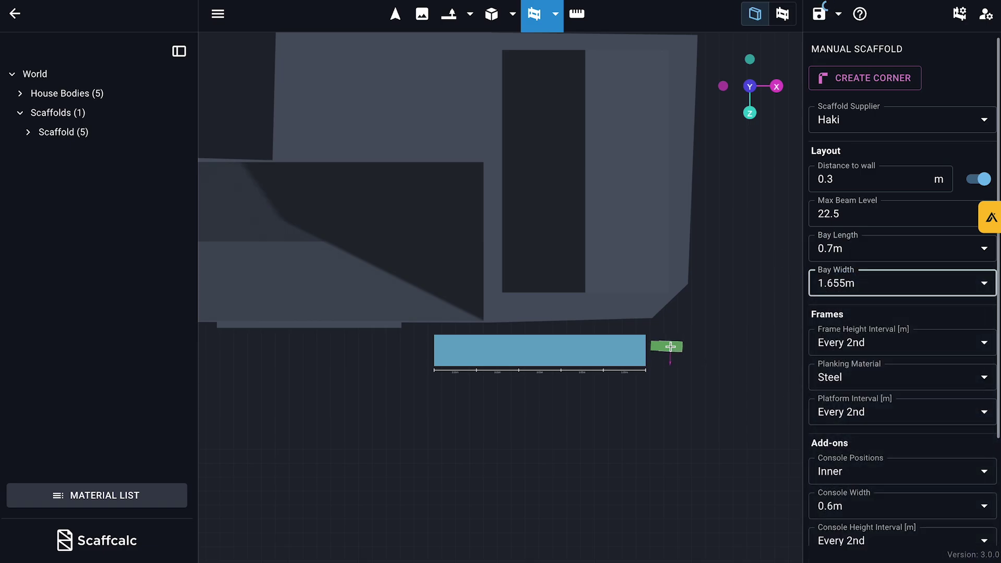
{"action": "key", "text": "Escape"}
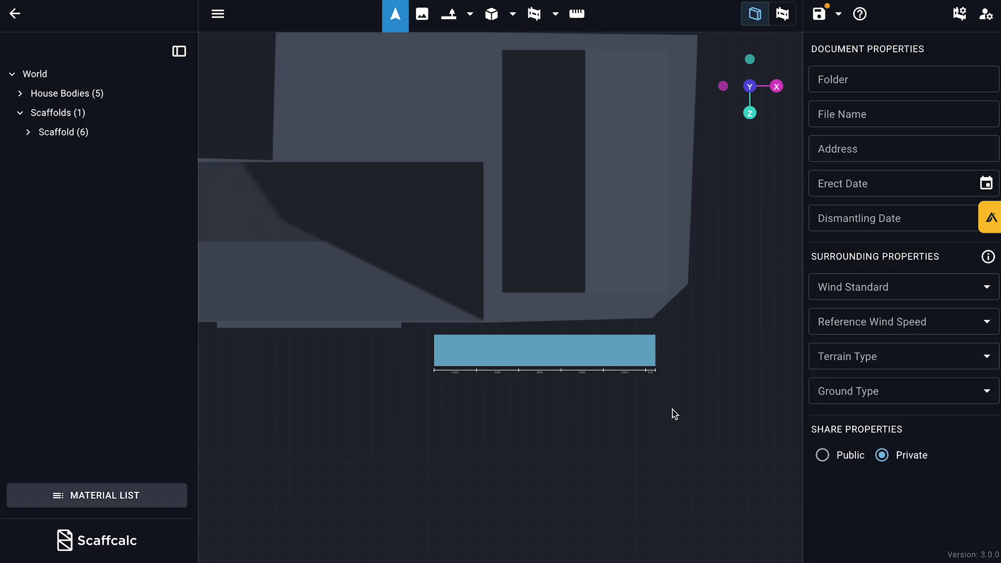
Move the whole scaffold closer to the corner building's street facade and shift it slightly along the wall
{"action": "left_click", "coordinate": [505, 362]}
{"action": "left_click", "coordinate": [66, 137]}
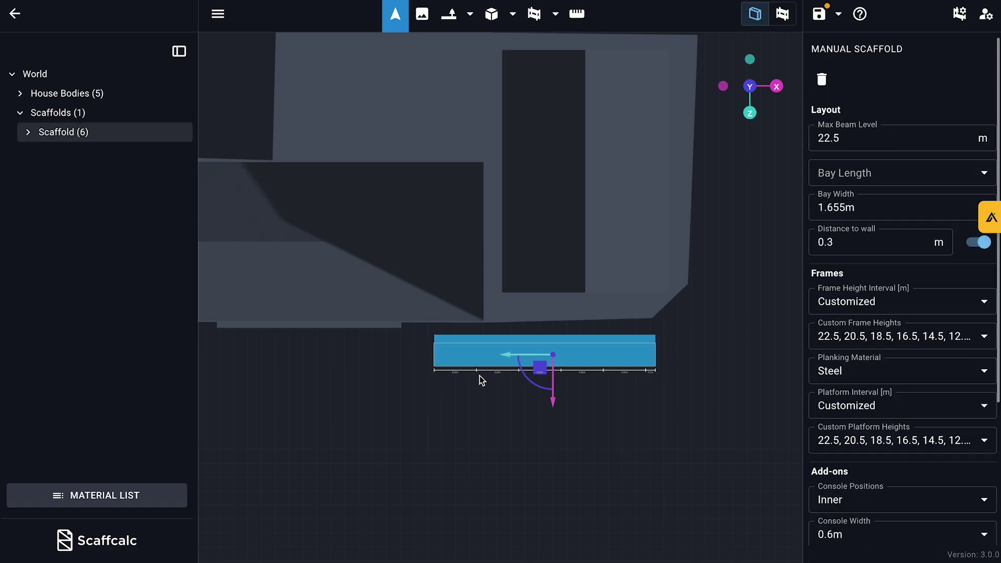
{"action": "left_click_drag", "start_coordinate": [552, 402], "coordinate": [553, 394]}
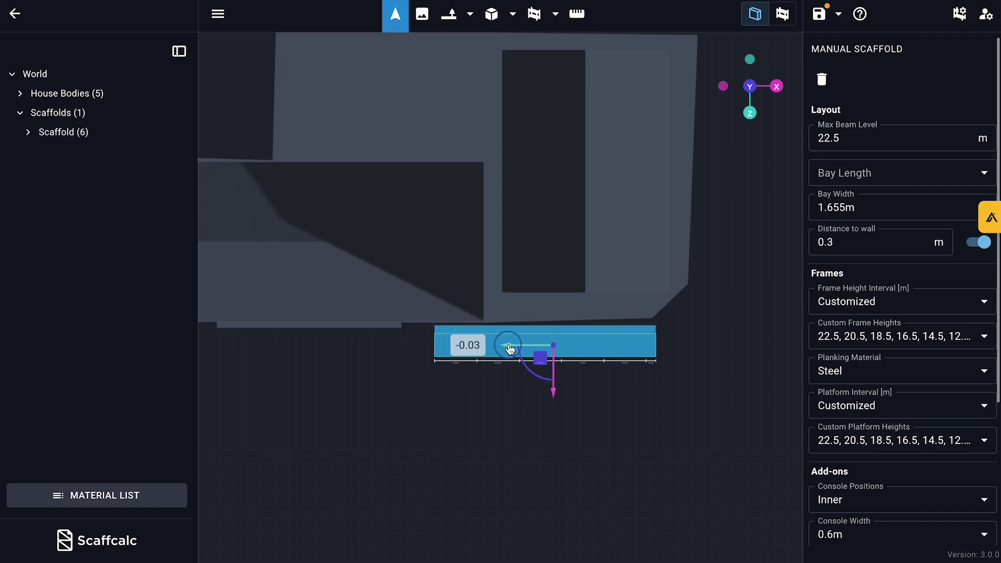
{"action": "left_click_drag", "start_coordinate": [508, 345], "coordinate": [510, 345]}
Change the console width of the scaffold's end bay nearest the lower building
{"action": "scroll", "coordinate": [921, 440], "scroll_direction": "down", "scroll_amount": 3}
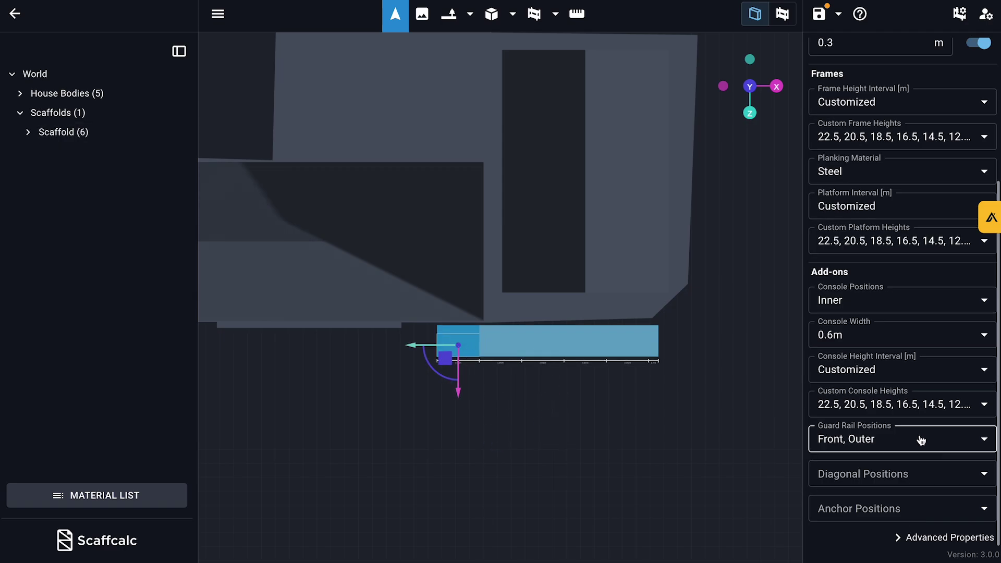
{"action": "left_click", "coordinate": [855, 340]}
{"action": "left_click", "coordinate": [849, 367]}
{"action": "right_click_drag", "start_coordinate": [634, 422], "coordinate": [652, 441]}
{"action": "left_click_drag", "start_coordinate": [579, 448], "coordinate": [648, 397]}
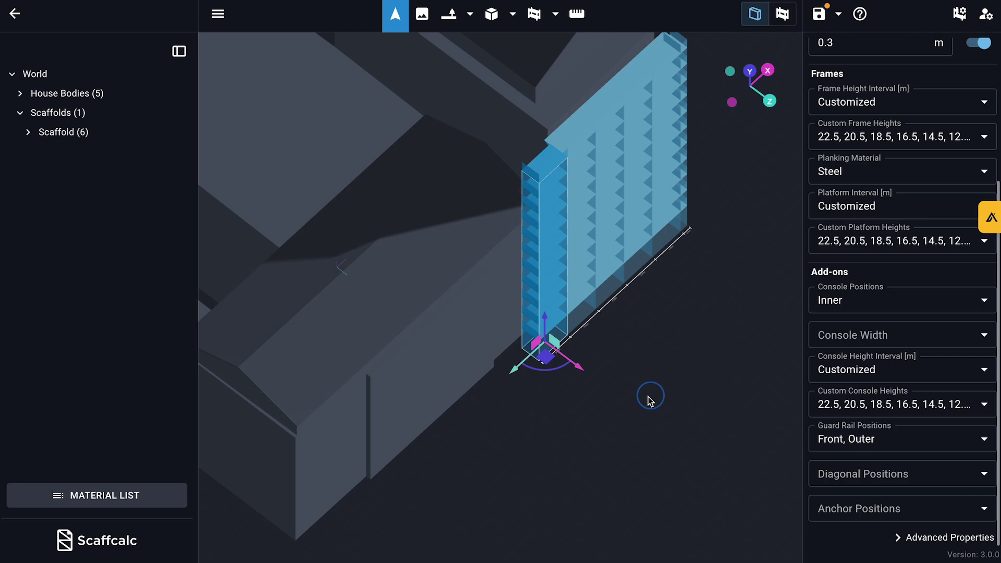
{"action": "middle_click_drag", "start_coordinate": [650, 401], "coordinate": [575, 379]}
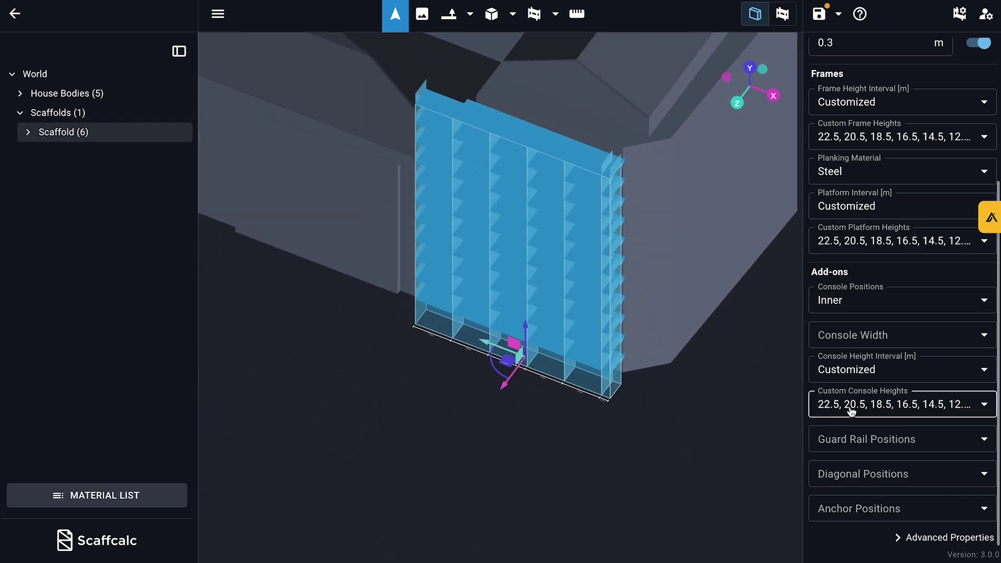
Add a frame level at 0.5 m to the whole scaffold and check it in component mode
{"action": "left_click", "coordinate": [851, 143]}
{"action": "scroll", "coordinate": [840, 460], "scroll_direction": "down", "scroll_amount": 9}
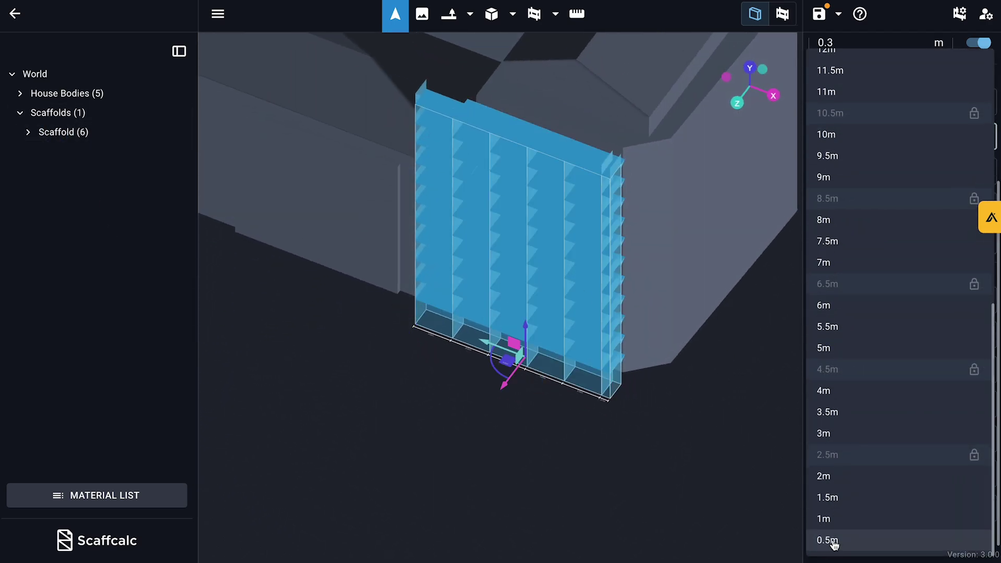
{"action": "left_click", "coordinate": [834, 543]}
{"action": "left_click", "coordinate": [697, 474]}
{"action": "left_click", "coordinate": [697, 474]}
{"action": "left_click", "coordinate": [782, 14]}
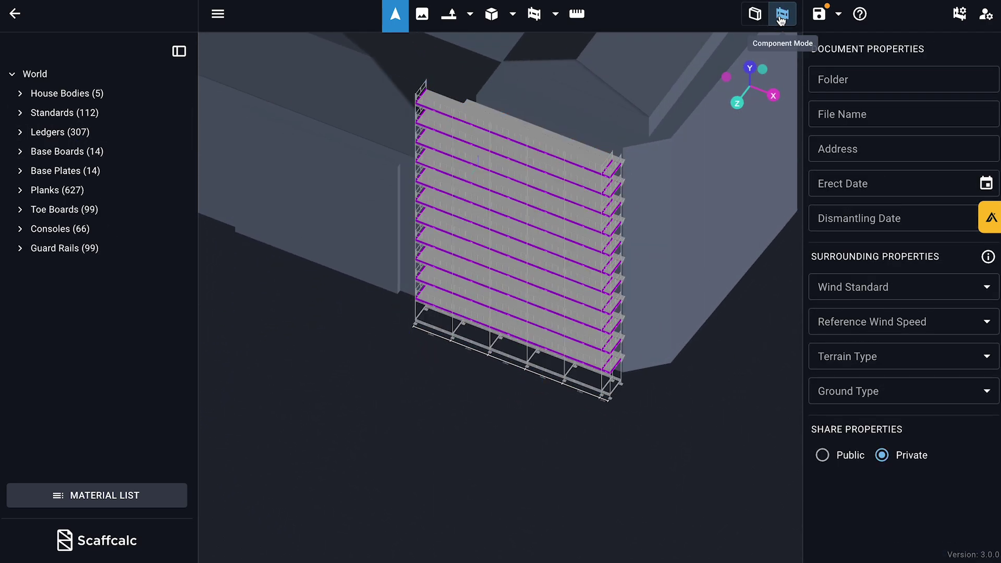
{"action": "scroll", "coordinate": [636, 362], "scroll_direction": "up", "scroll_amount": 5}
{"action": "left_click", "coordinate": [754, 15]}
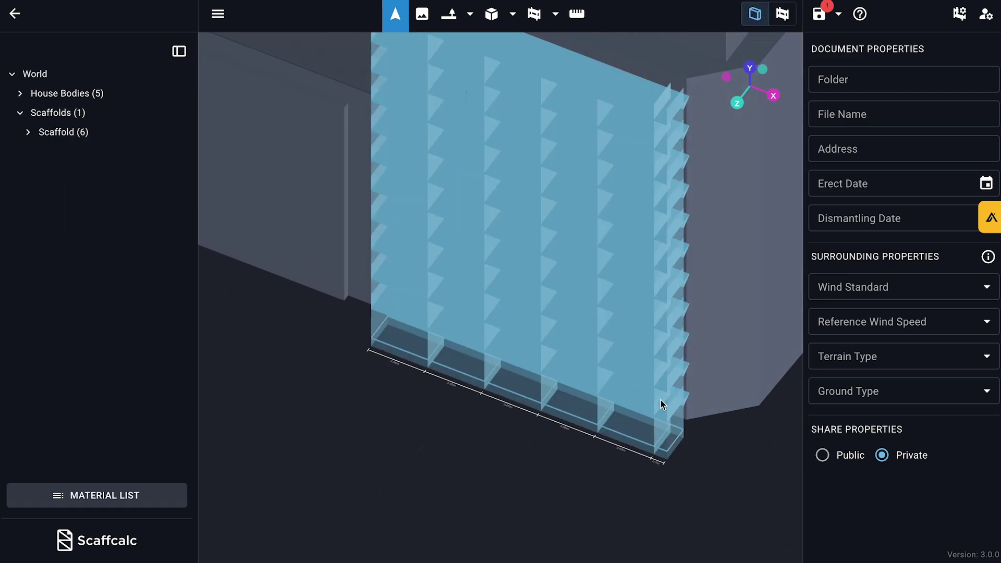
Set the guard rail positions of the 0.7 m end bay to Back and Outer
{"action": "left_click_drag", "start_coordinate": [661, 402], "coordinate": [356, 484]}
{"action": "left_click", "coordinate": [528, 349]}
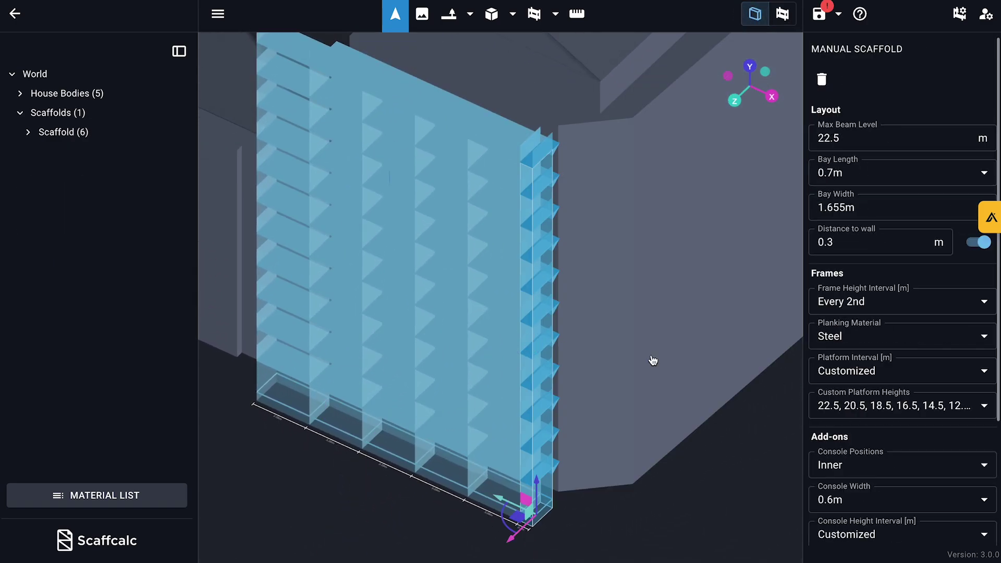
{"action": "scroll", "coordinate": [855, 392], "scroll_direction": "down", "scroll_amount": 3}
{"action": "left_click", "coordinate": [849, 444]}
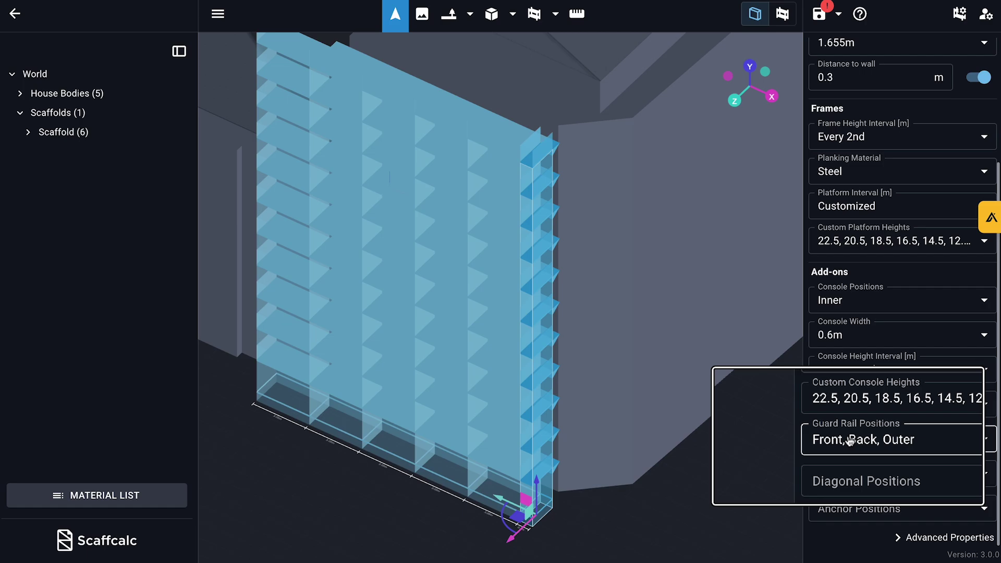
{"action": "left_click", "coordinate": [743, 499]}
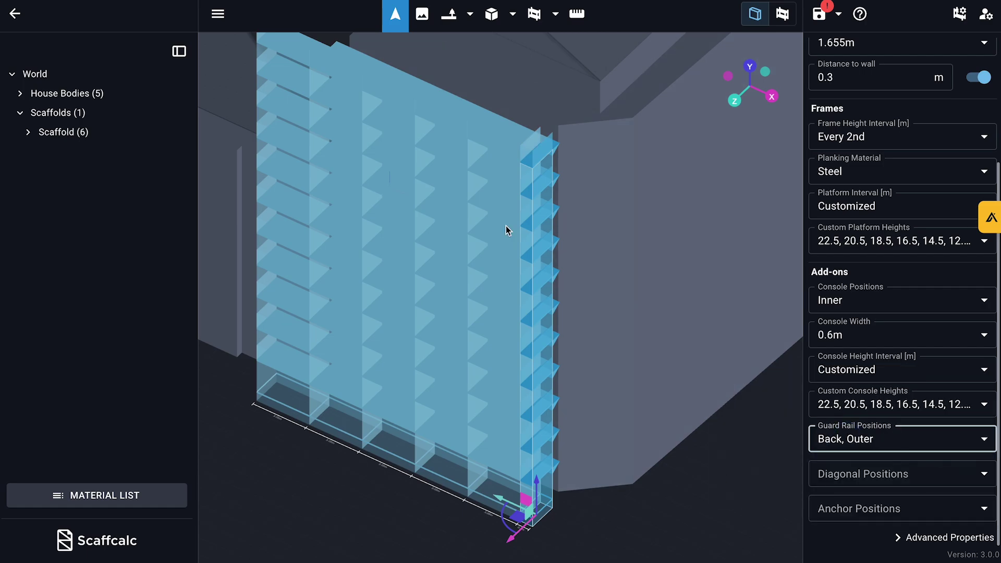
Check the guard rail positions of the bay beside the 0.7 m end bay, and inspect both ends of the scaffold in component mode
{"action": "left_click", "coordinate": [500, 236]}
{"action": "left_click", "coordinate": [848, 446]}
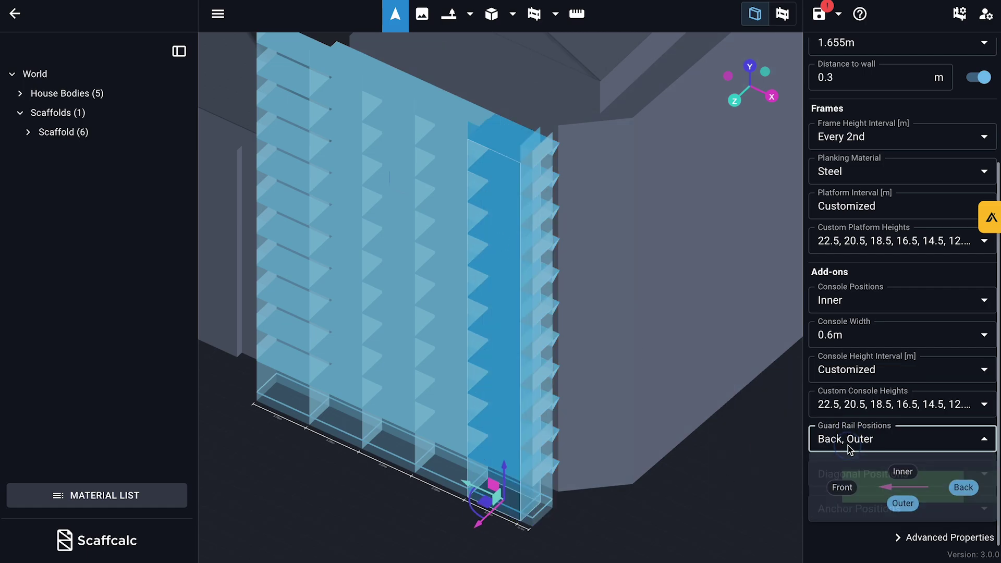
{"action": "left_click", "coordinate": [724, 460]}
{"action": "left_click", "coordinate": [782, 14]}
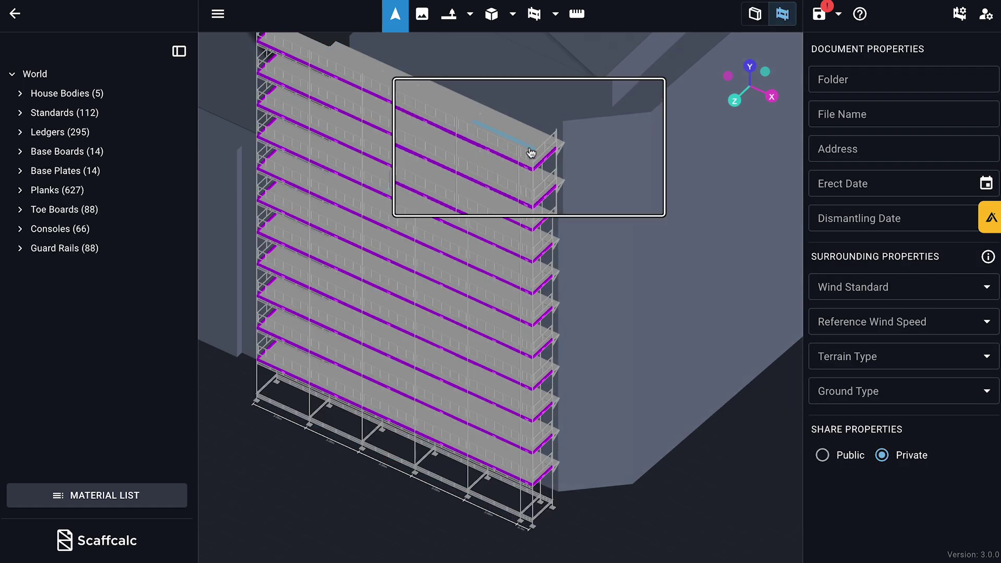
{"action": "left_click_drag", "start_coordinate": [212, 442], "coordinate": [315, 522]}
{"action": "left_click", "coordinate": [748, 86]}
{"action": "scroll", "coordinate": [555, 249], "scroll_direction": "down", "scroll_amount": 6}
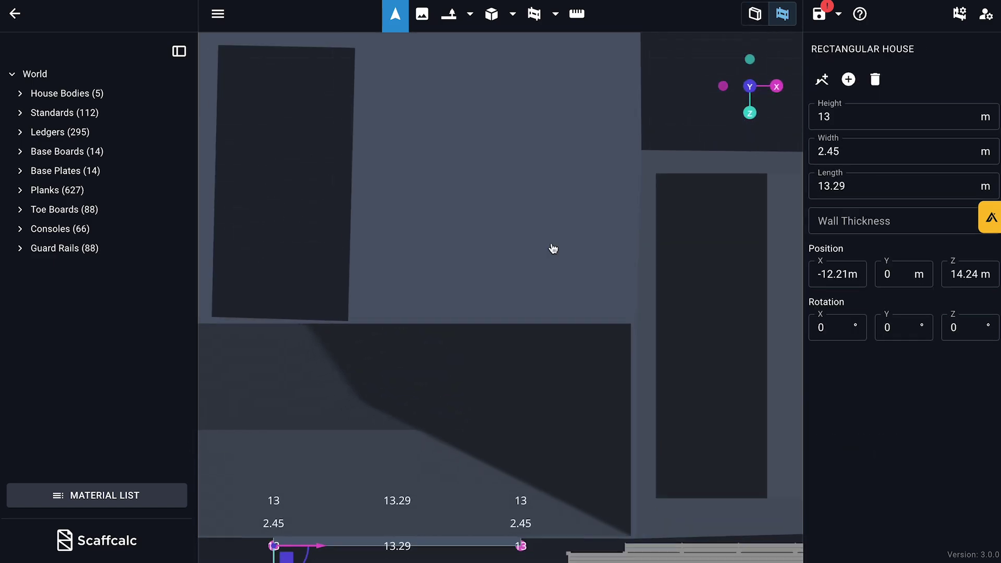
{"action": "right_click_drag", "start_coordinate": [554, 249], "coordinate": [490, 126]}
{"action": "scroll", "coordinate": [540, 386], "scroll_direction": "up", "scroll_amount": 5}
{"action": "right_click_drag", "start_coordinate": [541, 386], "coordinate": [510, 258]}
{"action": "left_click", "coordinate": [754, 14]}
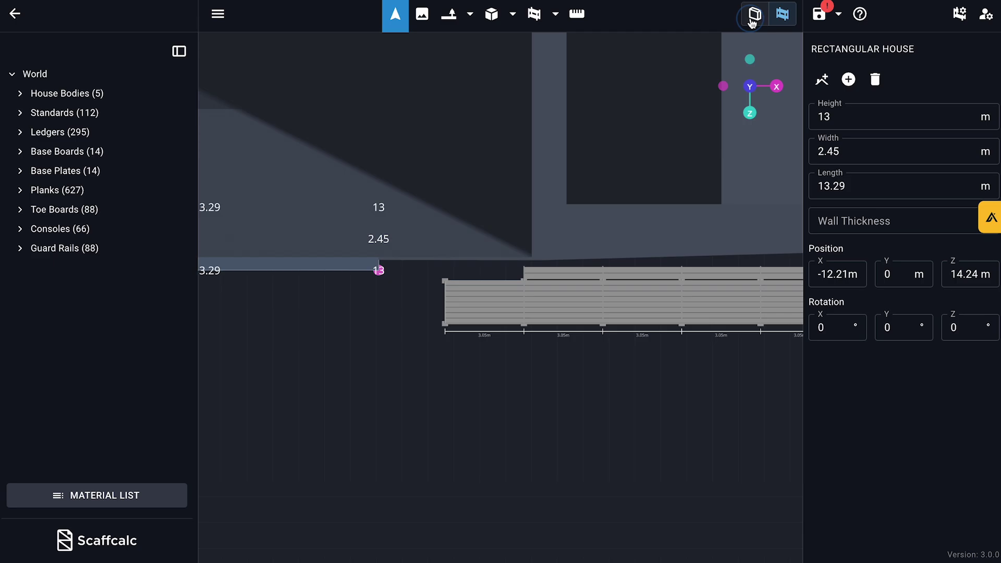
{"action": "left_click", "coordinate": [533, 15]}
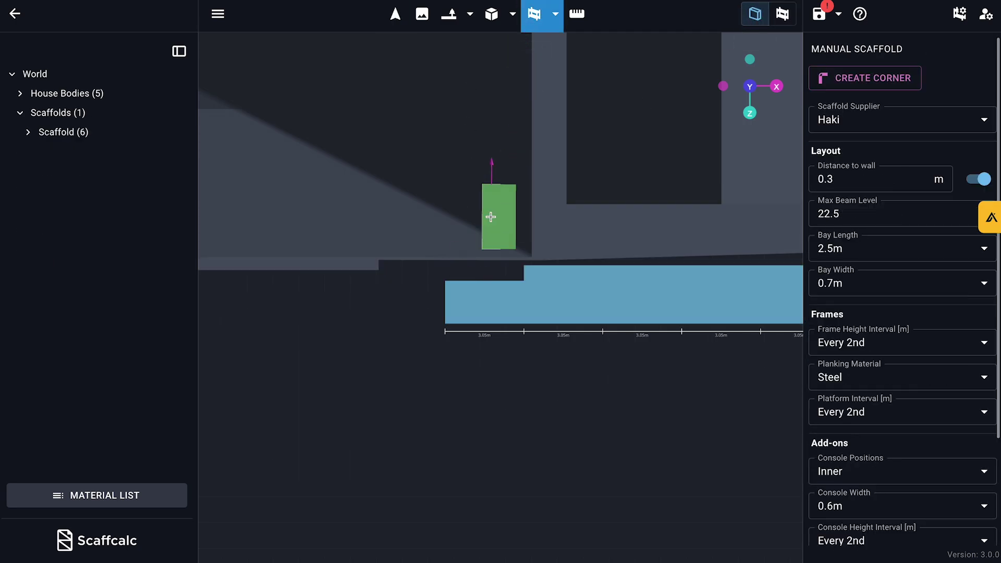
{"action": "left_click", "coordinate": [857, 251]}
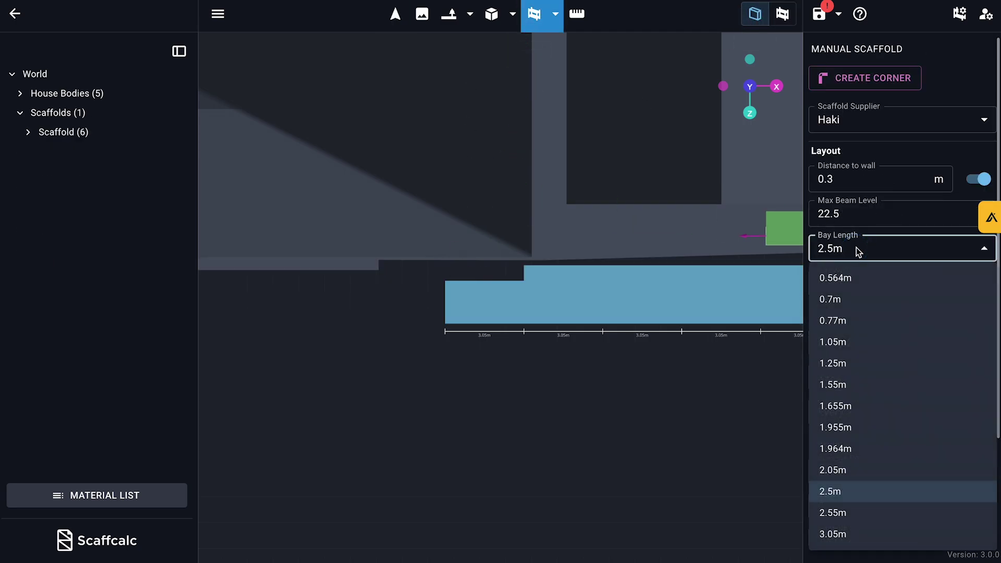
{"action": "left_click", "coordinate": [856, 247]}
{"action": "left_click", "coordinate": [850, 284]}
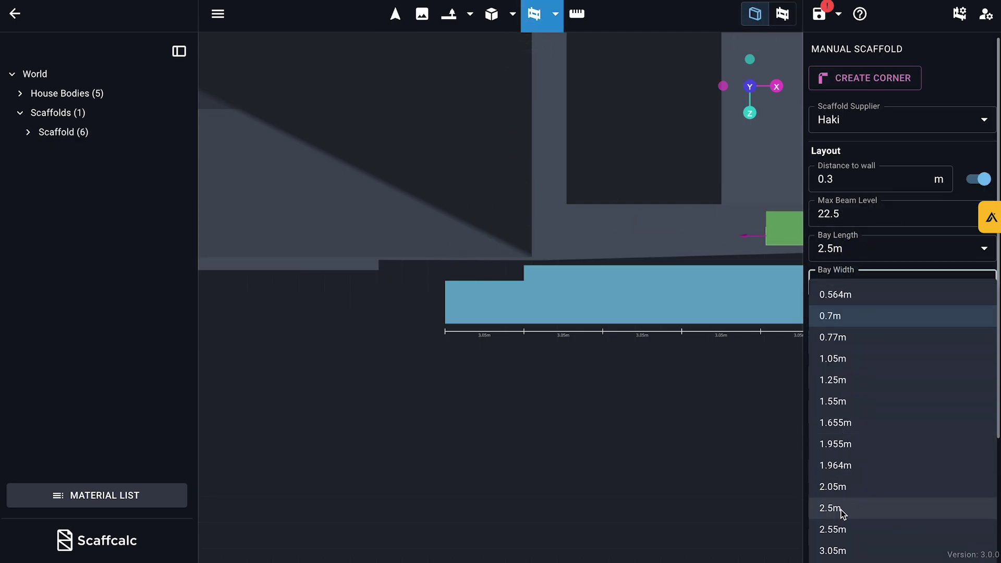
{"action": "left_click", "coordinate": [837, 488]}
{"action": "key", "text": "super+e"}
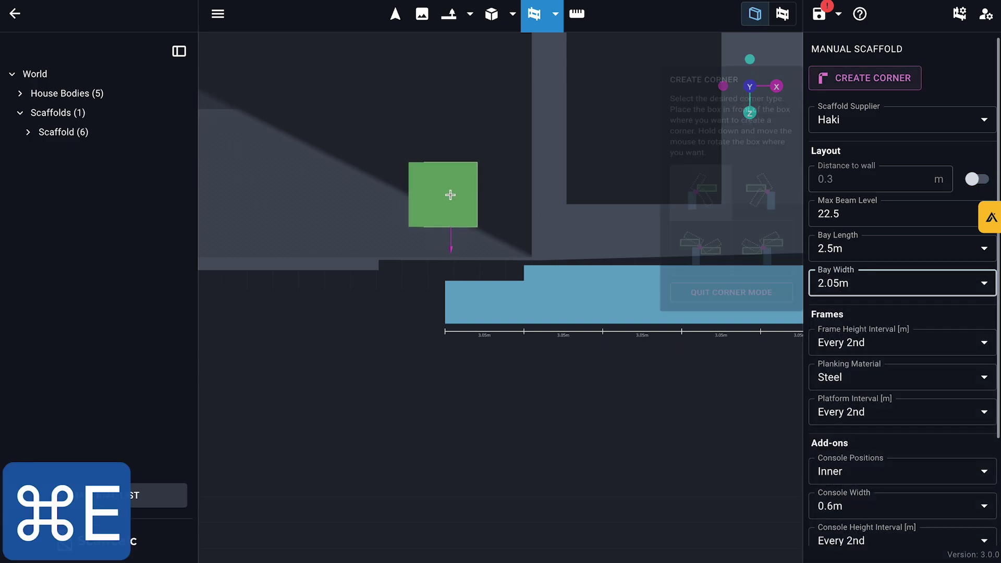
{"action": "left_click", "coordinate": [748, 224]}
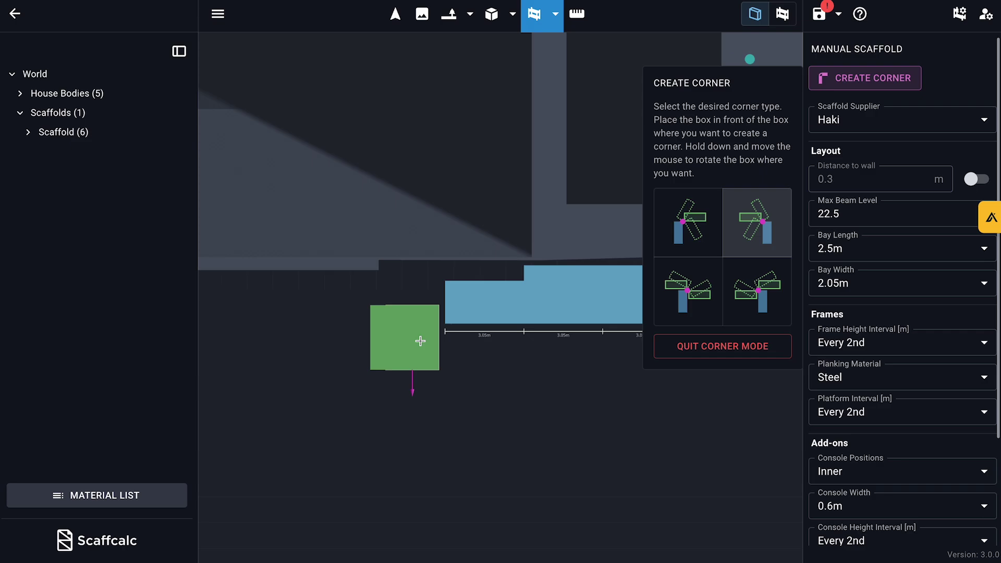
{"action": "left_click", "coordinate": [689, 292]}
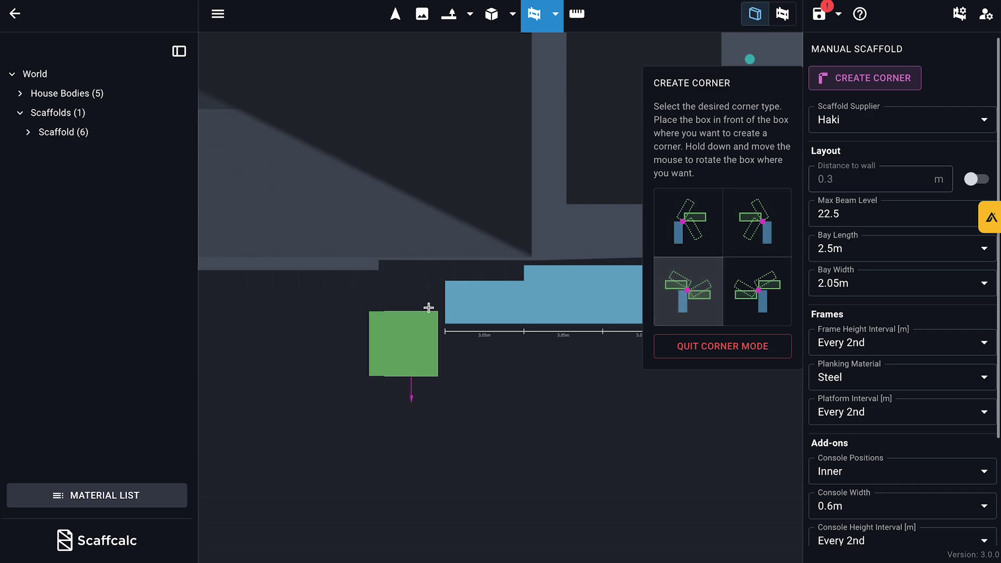
{"action": "left_click", "coordinate": [764, 298]}
{"action": "key", "text": "Escape"}
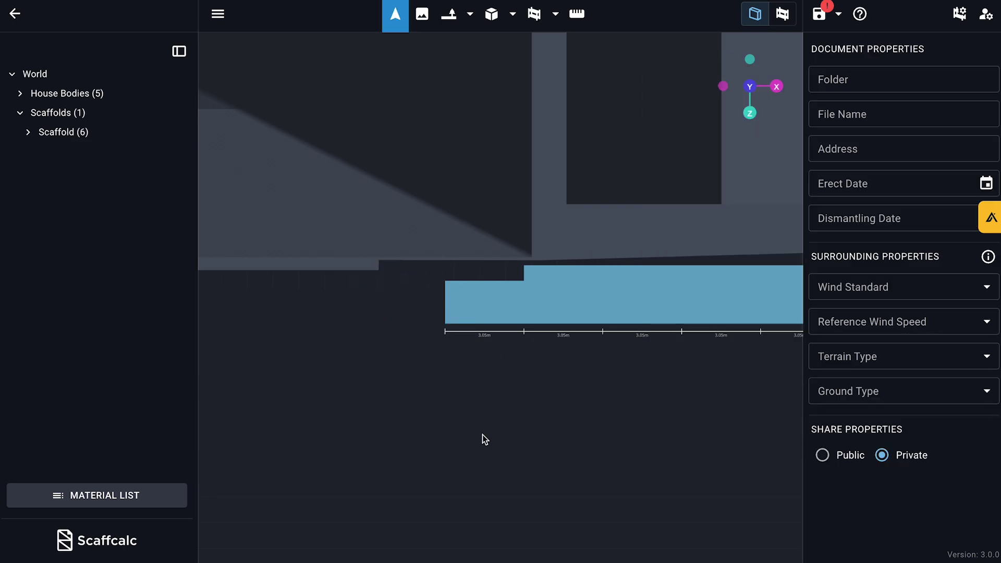
Set up a 2.5 m long Haki corner bay with a 1.655 m bay width and choose the left-post corner type that opens to both sides
{"action": "left_click", "coordinate": [485, 296]}
{"action": "left_click", "coordinate": [540, 16]}
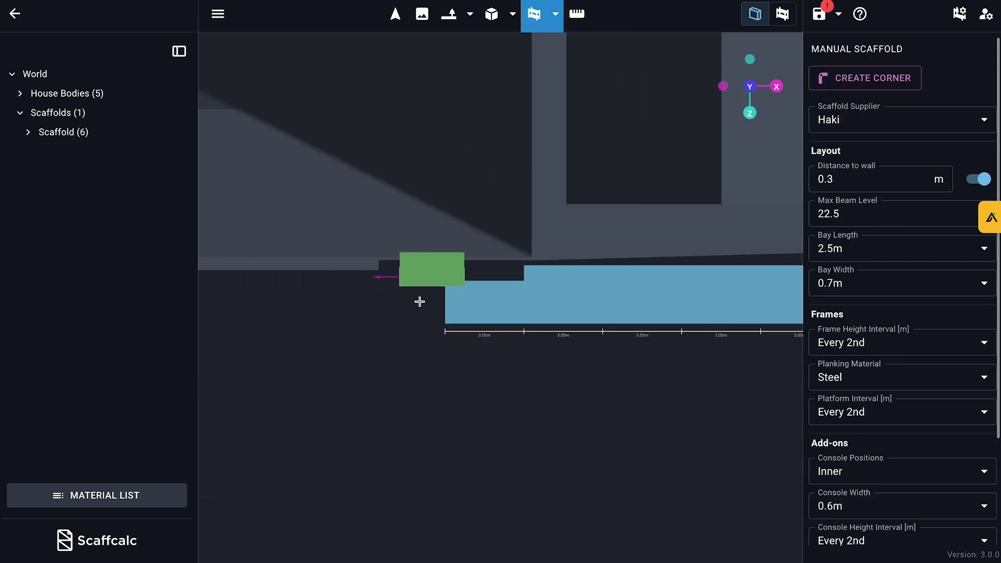
{"action": "key", "text": "super+e"}
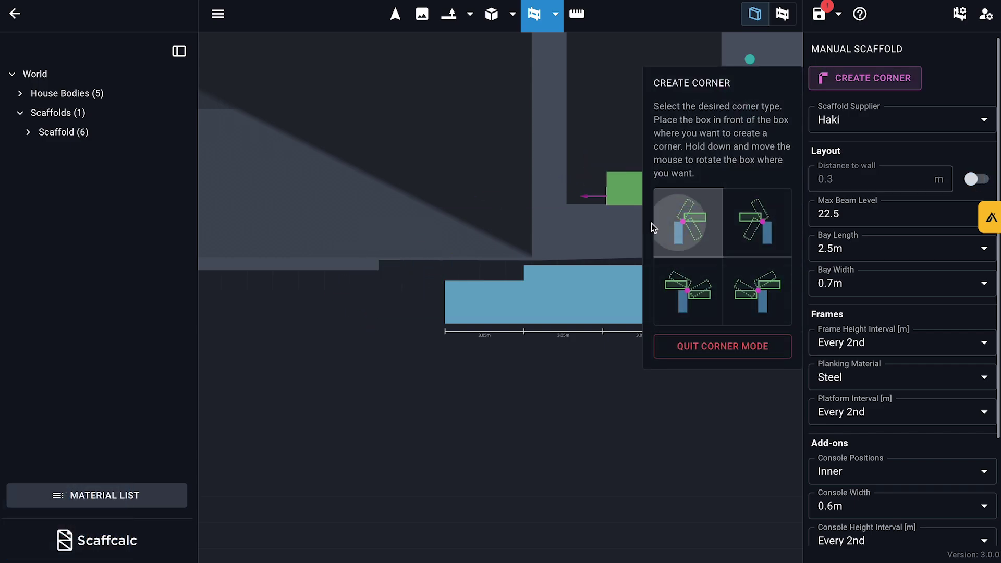
{"action": "left_click", "coordinate": [830, 255]}
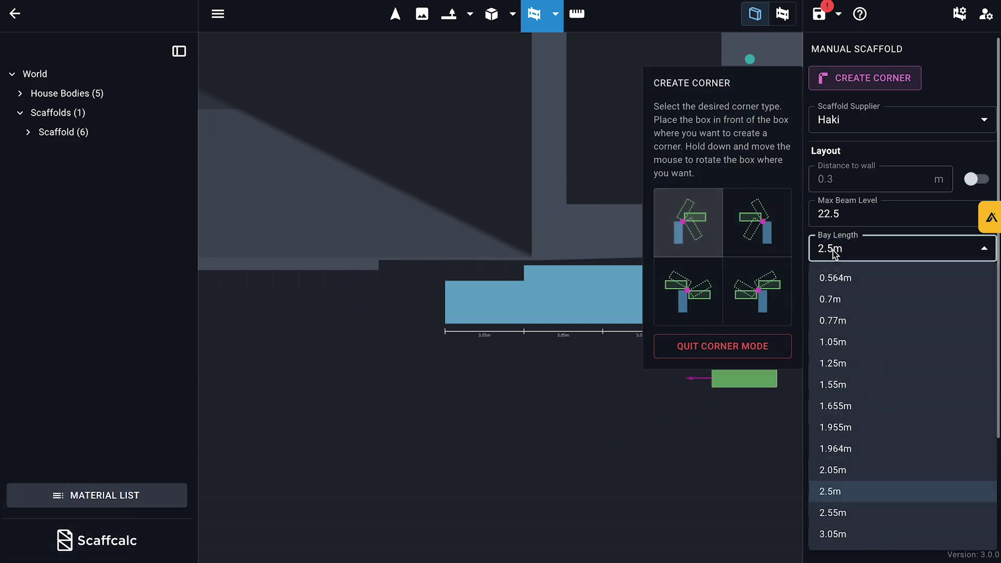
{"action": "left_click", "coordinate": [833, 257]}
{"action": "left_click", "coordinate": [835, 283]}
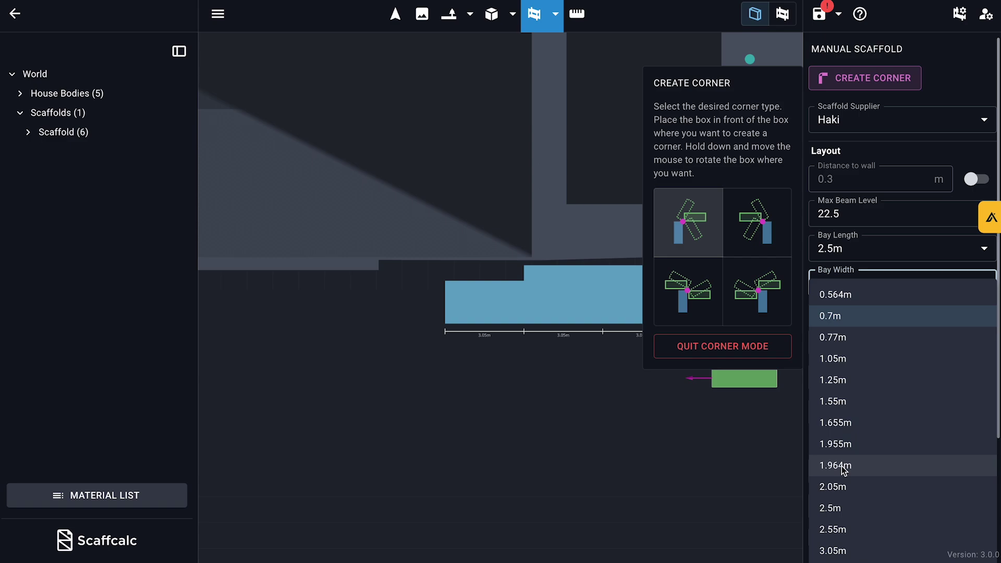
{"action": "left_click", "coordinate": [834, 421]}
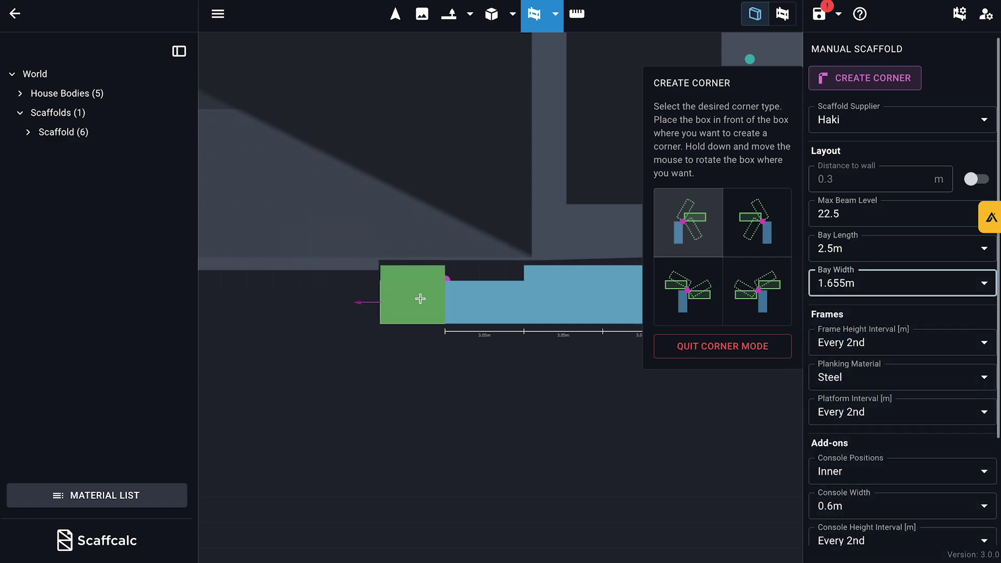
{"action": "left_click", "coordinate": [756, 222]}
{"action": "left_click", "coordinate": [674, 285]}
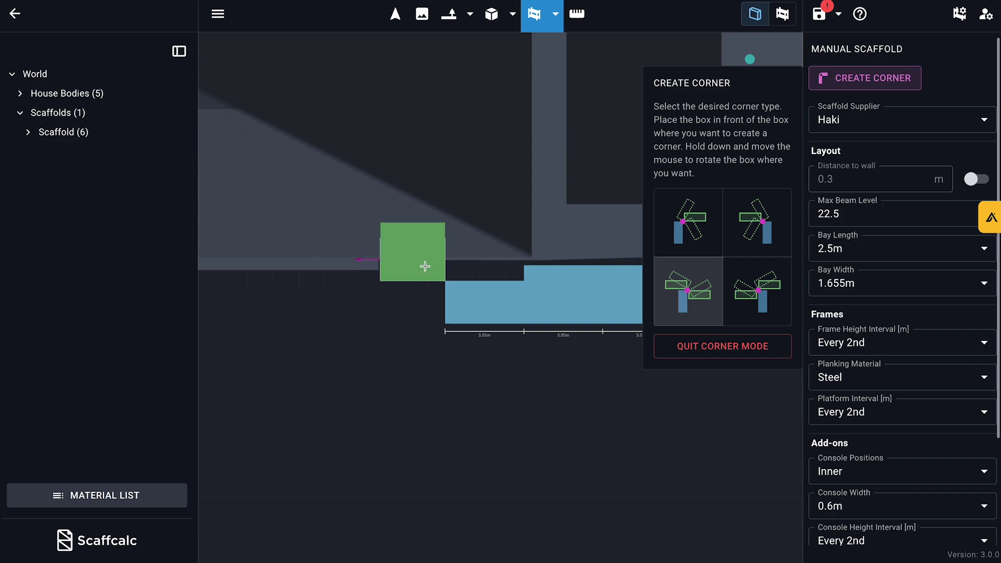
{"action": "left_click", "coordinate": [433, 214]}
{"action": "key", "text": "super+z"}
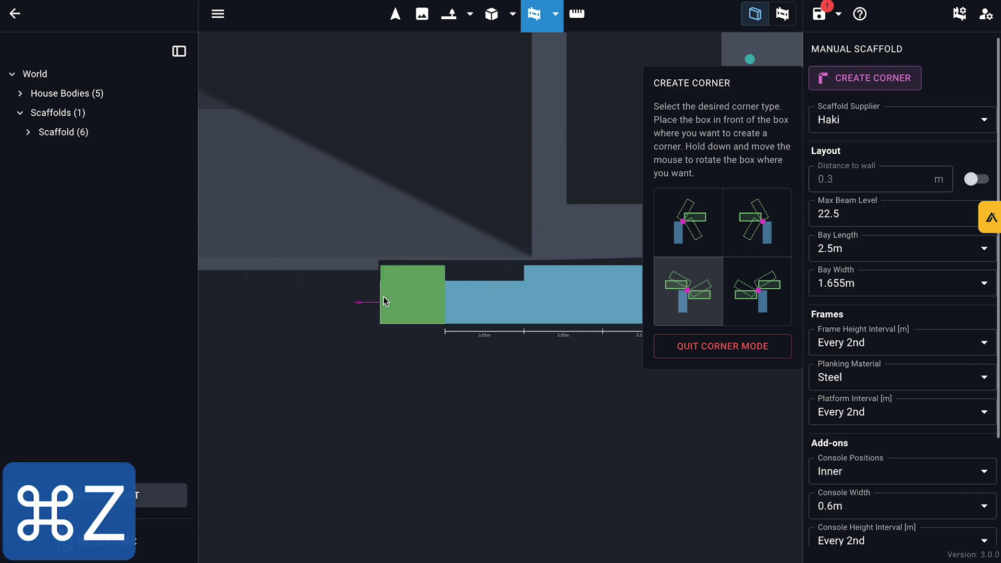
{"action": "left_click", "coordinate": [436, 262]}
{"action": "key", "text": "super+z"}
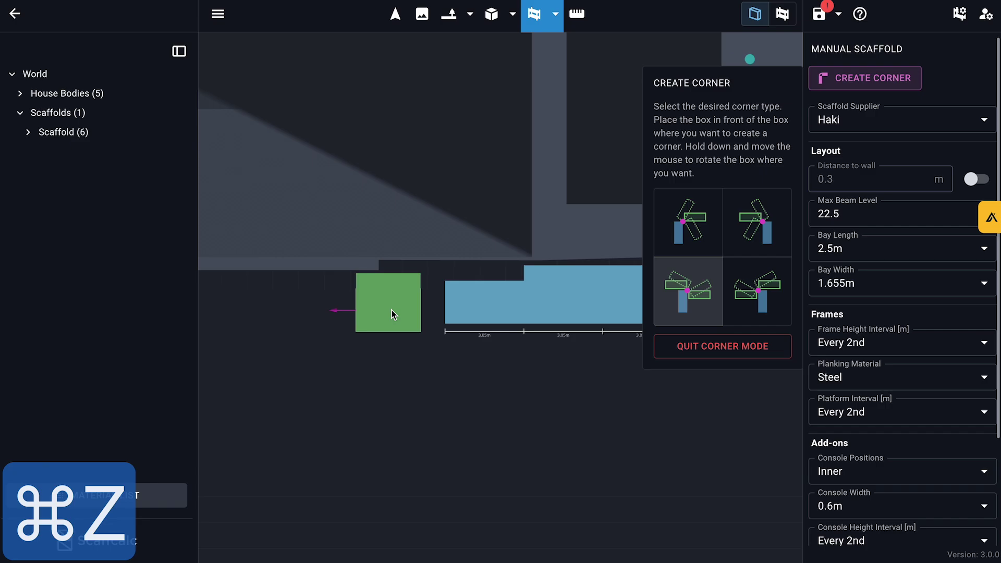
Place the corner bay at a right angle on the wall side of the end bay nearest the lower building and widen it to 2.5 m
{"action": "left_click_drag", "start_coordinate": [434, 268], "coordinate": [485, 264]}
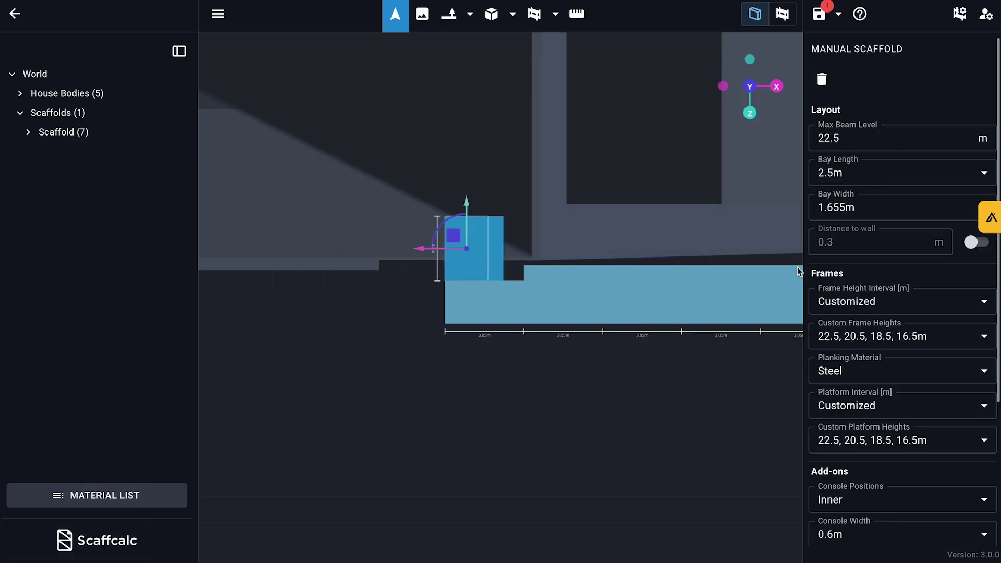
{"action": "left_click", "coordinate": [858, 207]}
{"action": "left_click", "coordinate": [854, 426]}
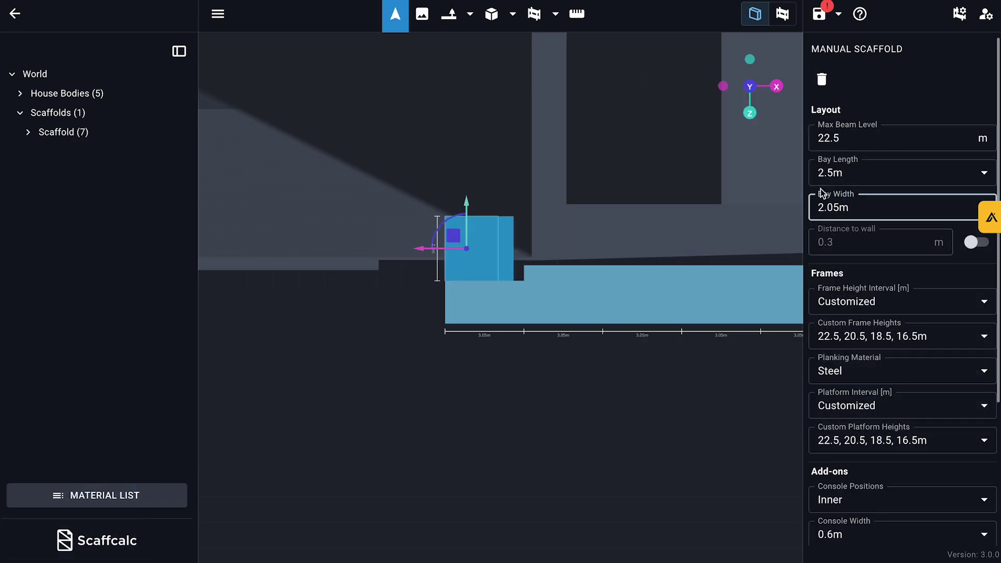
{"action": "left_click", "coordinate": [844, 208]}
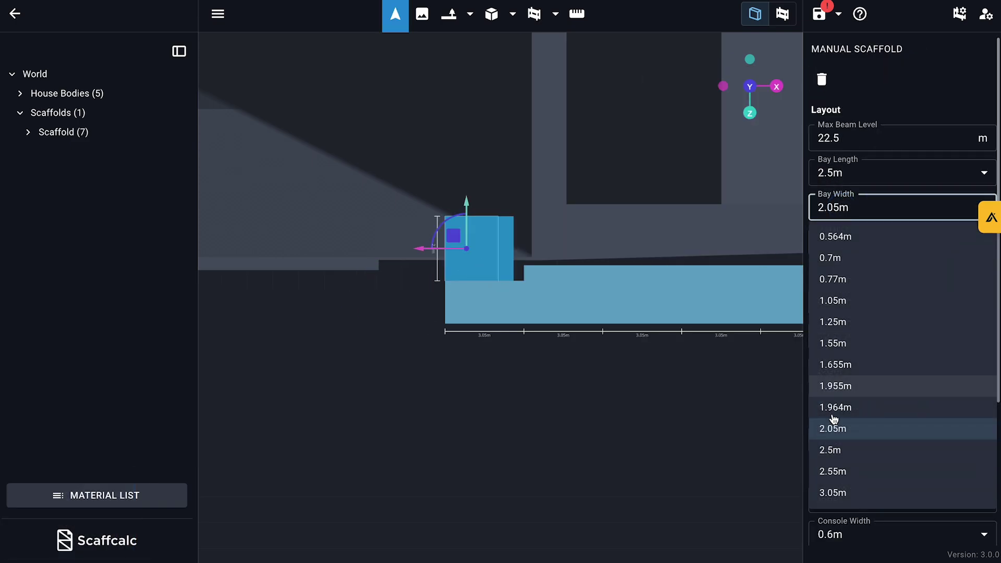
{"action": "left_click", "coordinate": [830, 449]}
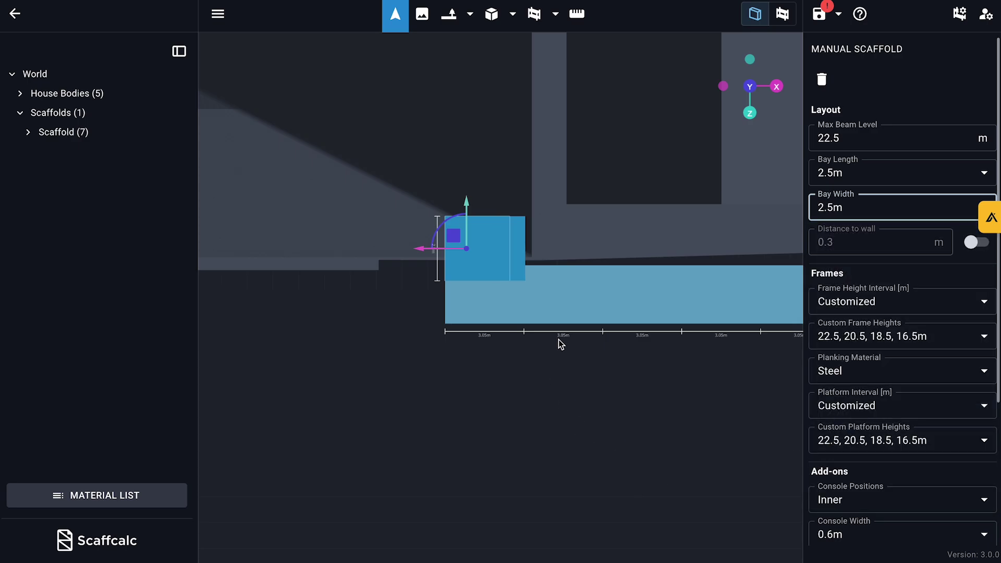
Examine in component mode how the new corner bay's platforms and guard rails meet the facade scaffold's end bay
{"action": "left_click", "coordinate": [551, 383]}
{"action": "left_click_drag", "start_coordinate": [552, 383], "coordinate": [608, 375]}
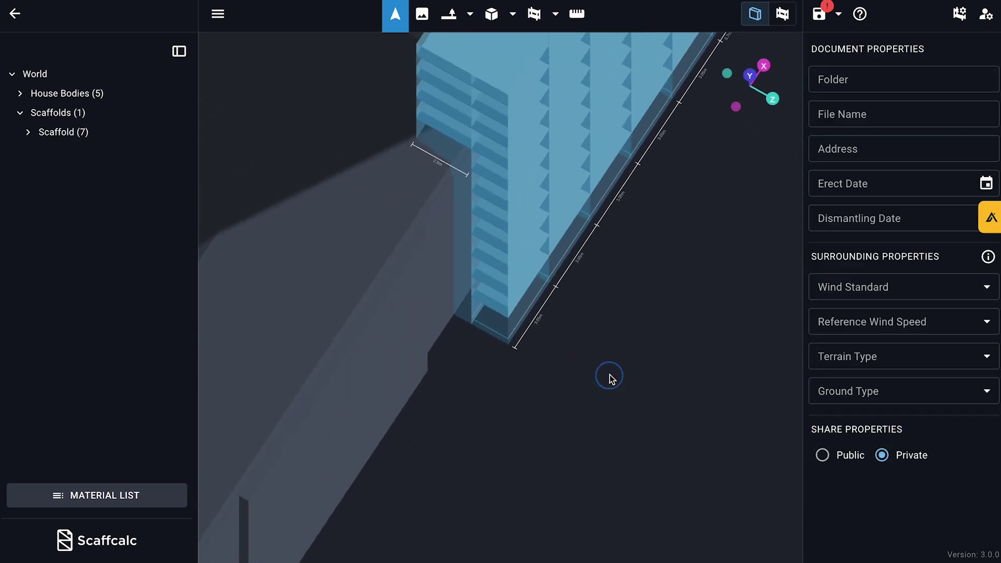
{"action": "right_click_drag", "start_coordinate": [581, 127], "coordinate": [577, 310]}
{"action": "mouse_move", "coordinate": [671, 383]}
{"action": "left_mouse_down"}
{"action": "mouse_move", "coordinate": [679, 346]}
{"action": "mouse_move", "coordinate": [678, 367]}
{"action": "left_mouse_up"}
{"action": "left_click", "coordinate": [782, 14]}
{"action": "scroll", "coordinate": [470, 285], "scroll_direction": "up", "scroll_amount": 3}
{"action": "scroll", "coordinate": [469, 285], "scroll_direction": "down", "scroll_amount": 4}
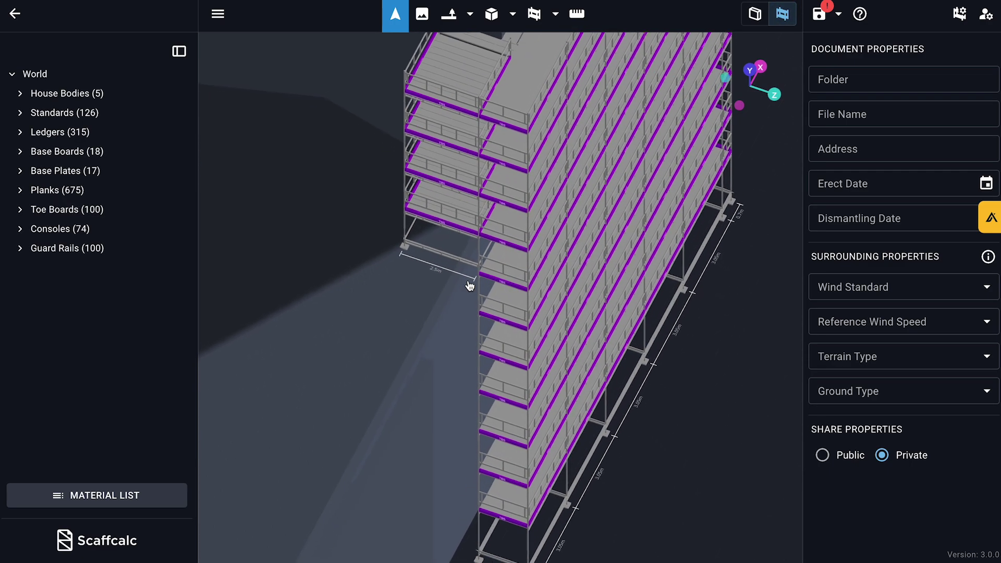
{"action": "mouse_move", "coordinate": [695, 414]}
{"action": "left_mouse_down"}
{"action": "mouse_move", "coordinate": [661, 413]}
{"action": "mouse_move", "coordinate": [685, 420]}
{"action": "left_mouse_up"}
Remove the Back guard rail position from the corner bay and check its junction with the facade scaffold in component mode
{"action": "left_click", "coordinate": [755, 14]}
{"action": "left_click", "coordinate": [416, 136]}
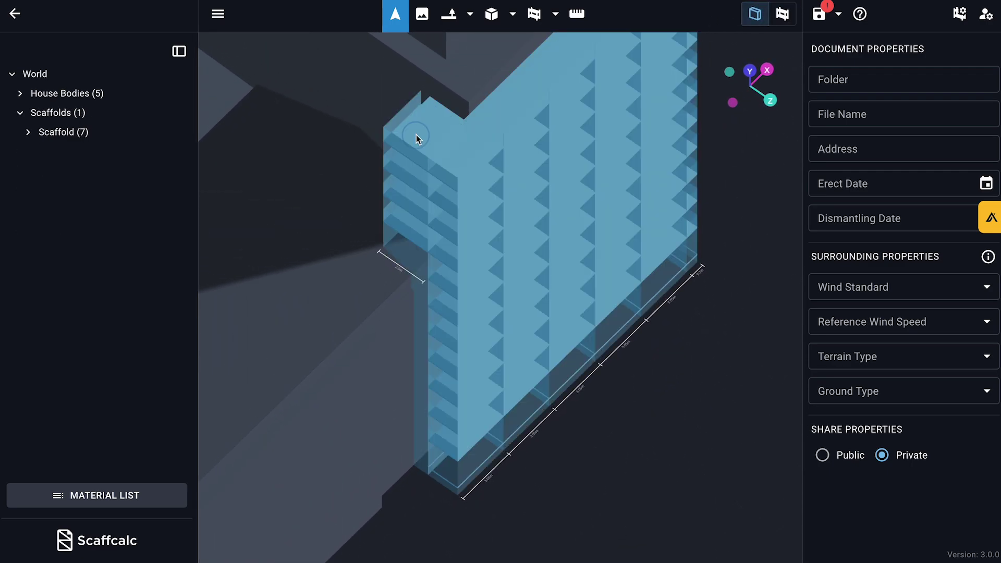
{"action": "scroll", "coordinate": [879, 473], "scroll_direction": "down", "scroll_amount": 4}
{"action": "left_click", "coordinate": [853, 404]}
{"action": "left_click", "coordinate": [738, 489]}
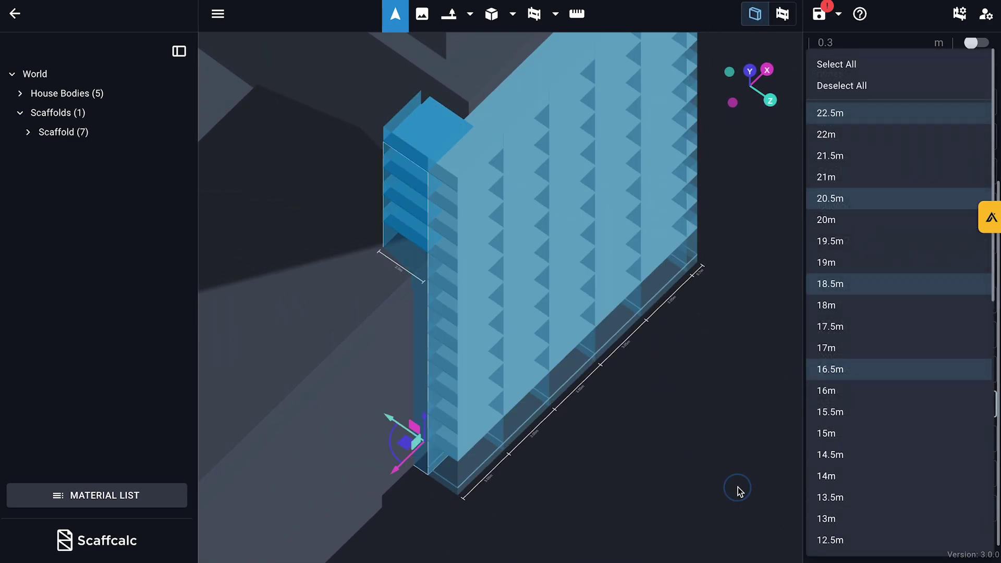
{"action": "left_click", "coordinate": [843, 440]}
{"action": "left_click", "coordinate": [962, 488]}
{"action": "left_click", "coordinate": [685, 472]}
{"action": "left_click", "coordinate": [677, 472]}
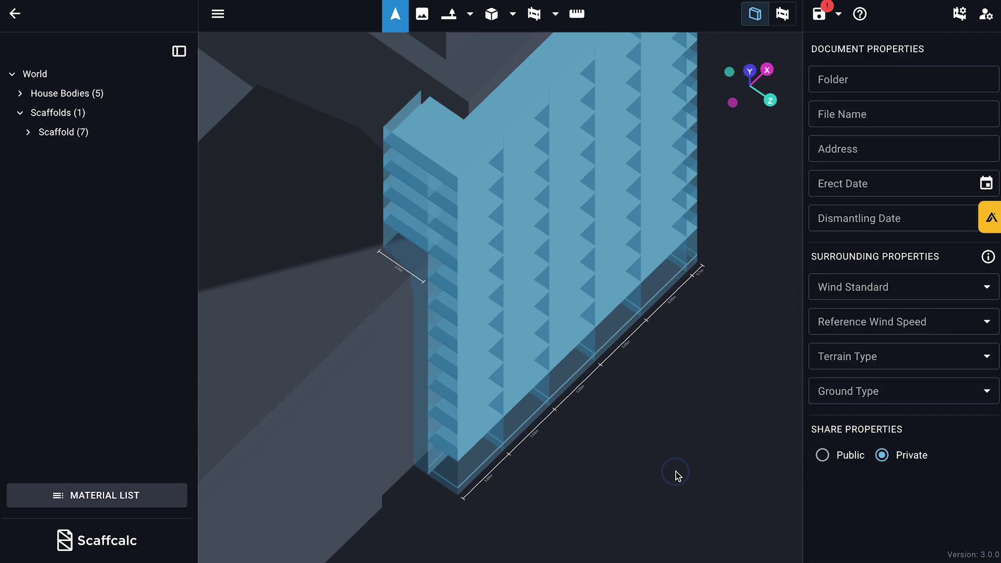
{"action": "left_click_drag", "start_coordinate": [676, 472], "coordinate": [695, 460]}
{"action": "right_click_drag", "start_coordinate": [437, 118], "coordinate": [444, 274]}
{"action": "scroll", "coordinate": [444, 280], "scroll_direction": "down", "scroll_amount": 3}
{"action": "left_click", "coordinate": [779, 15]}
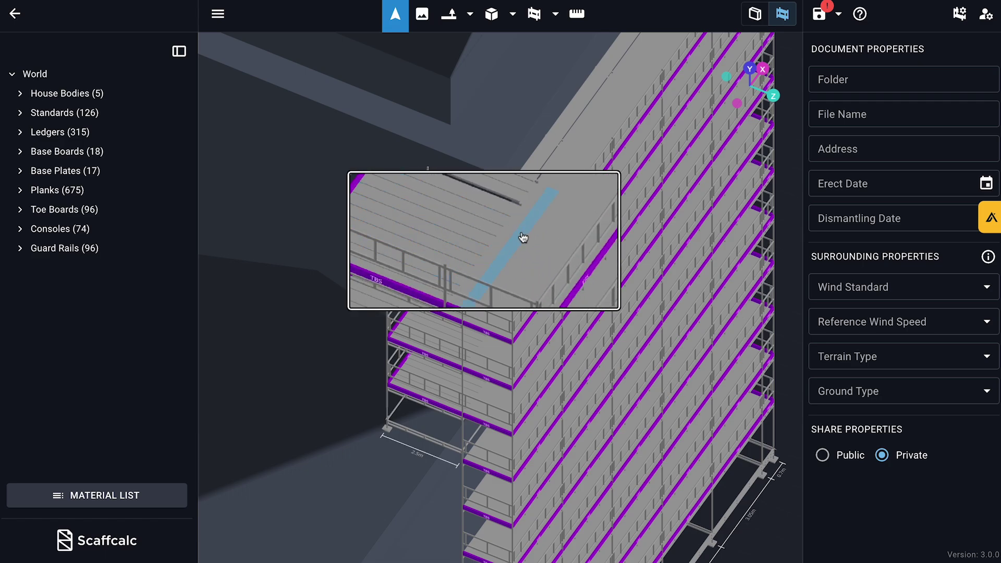
{"action": "scroll", "coordinate": [504, 221], "scroll_direction": "down", "scroll_amount": 5}
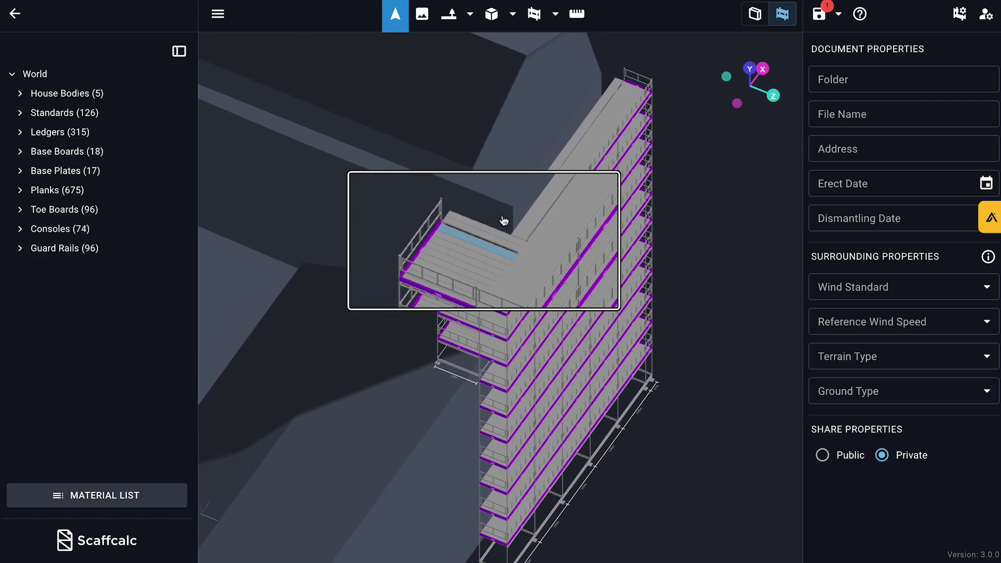
In plan view of the corner bay, set up a Haki bay 2.5 m long and 2.5 m wide to match it
{"action": "left_click", "coordinate": [754, 16]}
{"action": "left_click", "coordinate": [749, 68]}
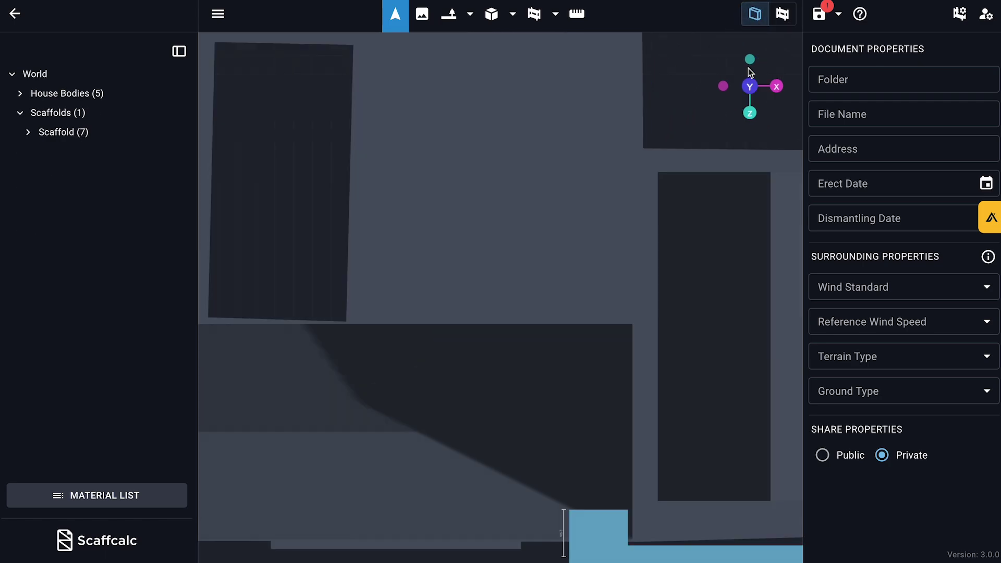
{"action": "right_click_drag", "start_coordinate": [568, 241], "coordinate": [492, 118]}
{"action": "scroll", "coordinate": [514, 370], "scroll_direction": "up", "scroll_amount": 5}
{"action": "right_click_drag", "start_coordinate": [509, 318], "coordinate": [466, 218]}
{"action": "left_click", "coordinate": [534, 14]}
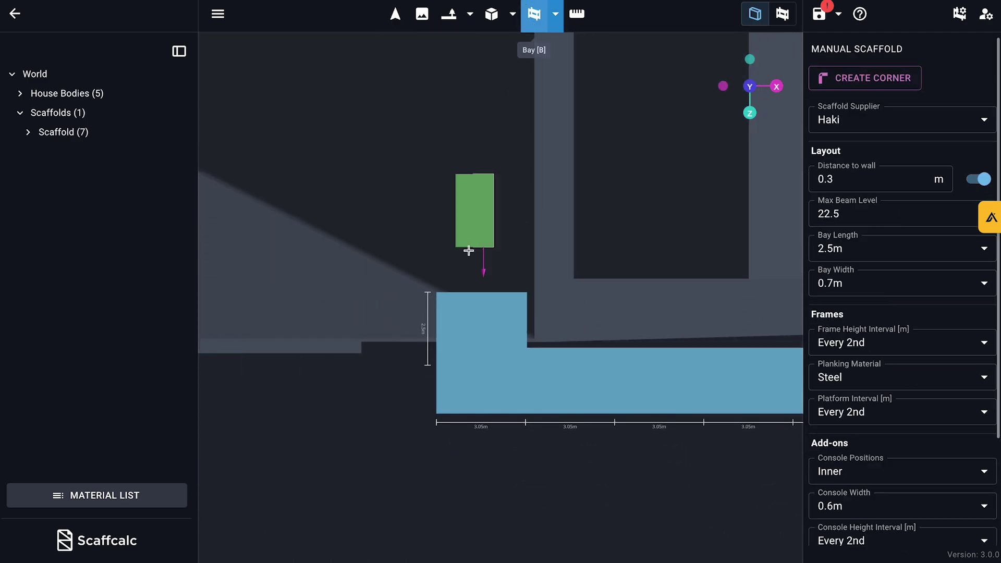
{"action": "key", "text": "Escape"}
{"action": "left_click", "coordinate": [468, 327]}
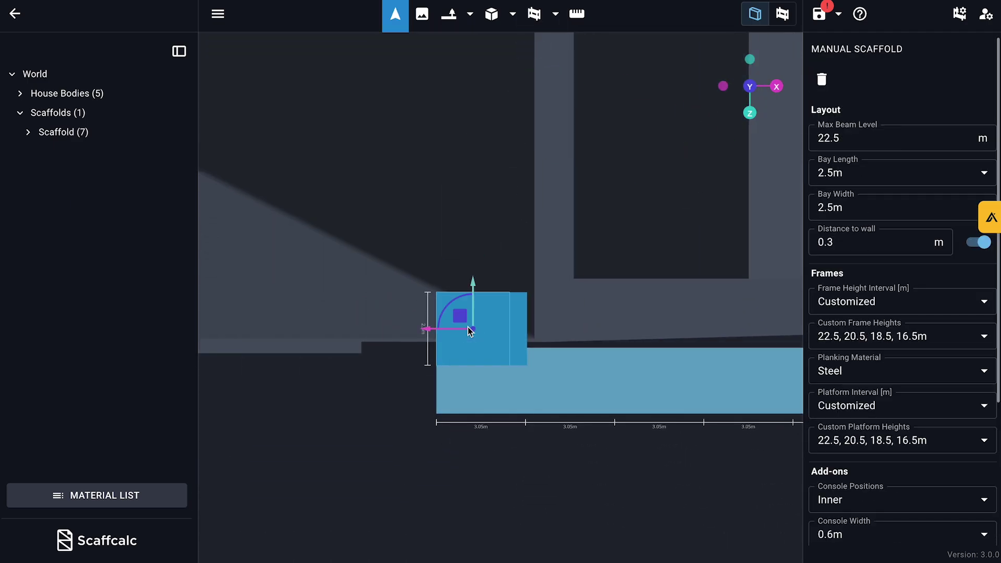
{"action": "left_click", "coordinate": [535, 14]}
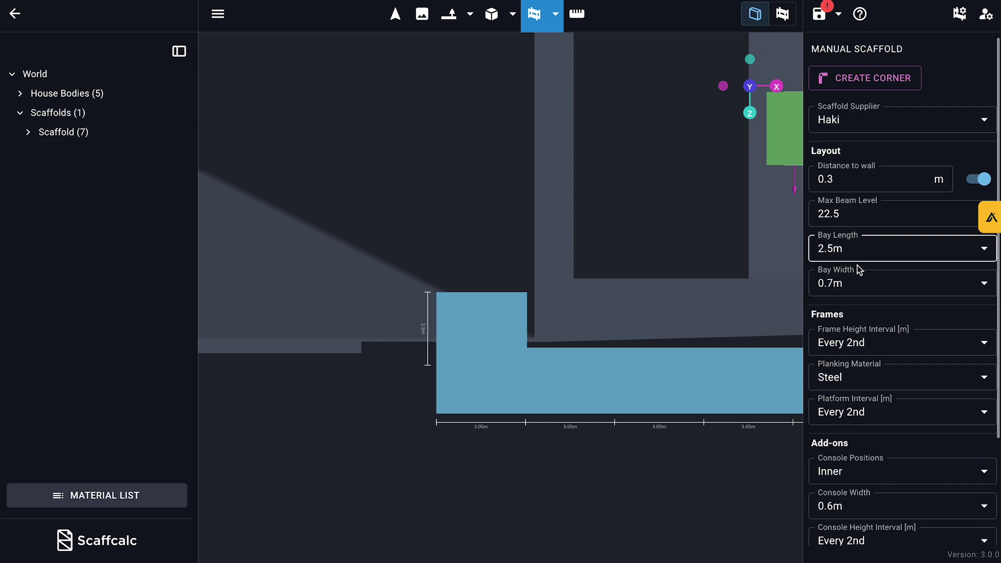
{"action": "left_click", "coordinate": [858, 282]}
{"action": "left_click", "coordinate": [840, 508]}
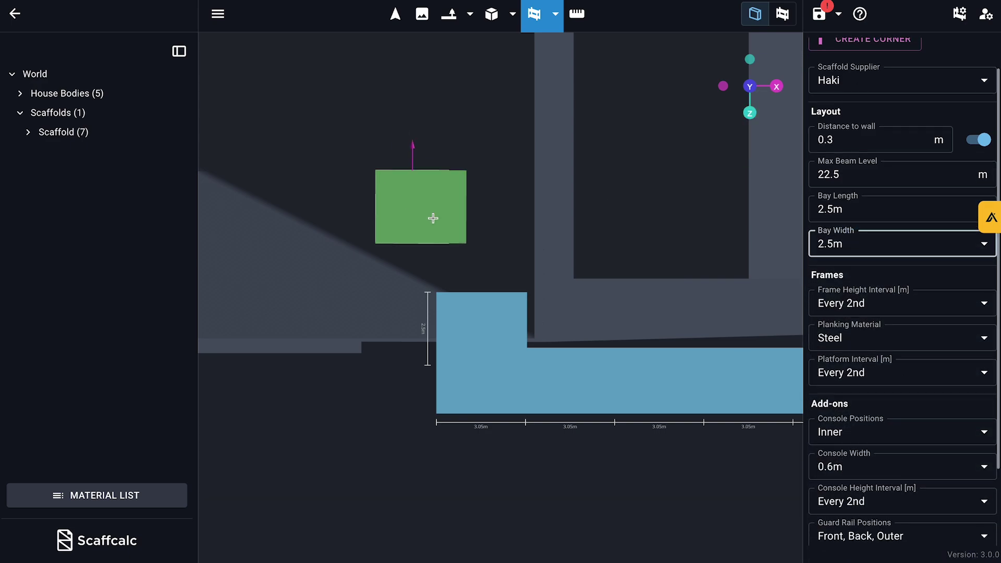
Place a row of four bays from the corner bay along the tall building's side wall, over the lower building
{"action": "scroll", "coordinate": [478, 270], "scroll_direction": "down", "scroll_amount": 5}
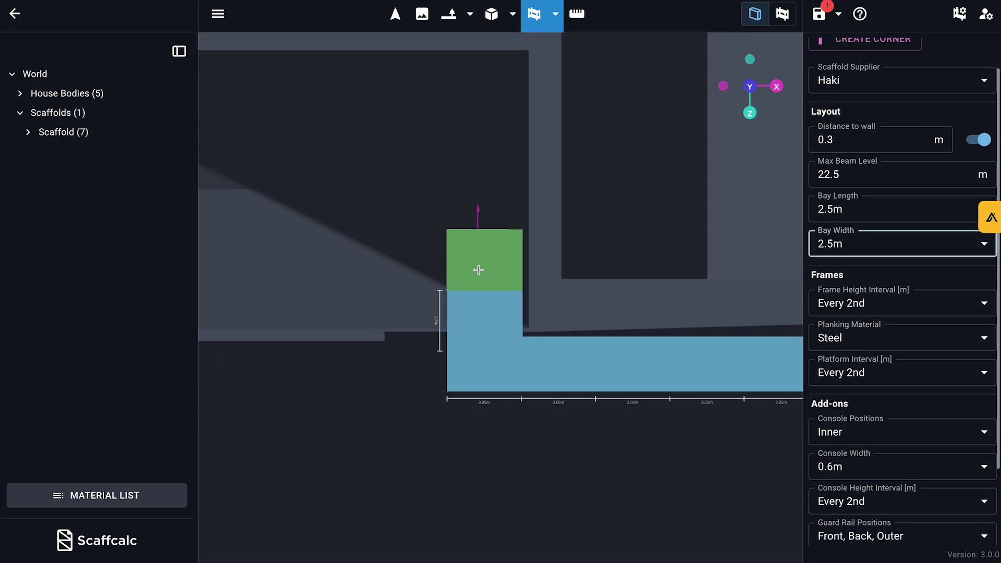
{"action": "left_click_drag", "start_coordinate": [479, 268], "coordinate": [484, 134]}
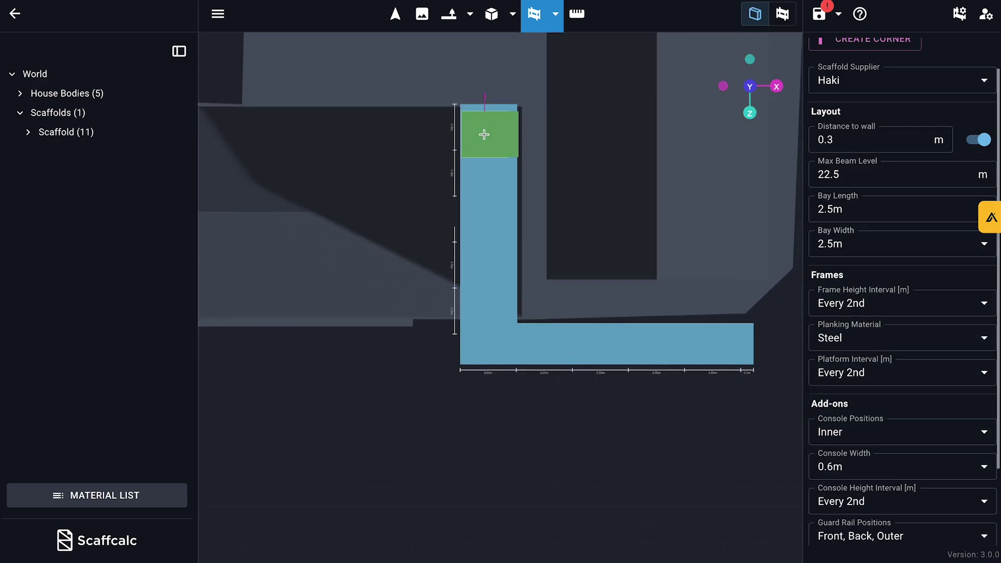
{"action": "key", "text": "Escape"}
{"action": "left_click_drag", "start_coordinate": [367, 262], "coordinate": [499, 194]}
{"action": "right_click_drag", "start_coordinate": [499, 194], "coordinate": [580, 360]}
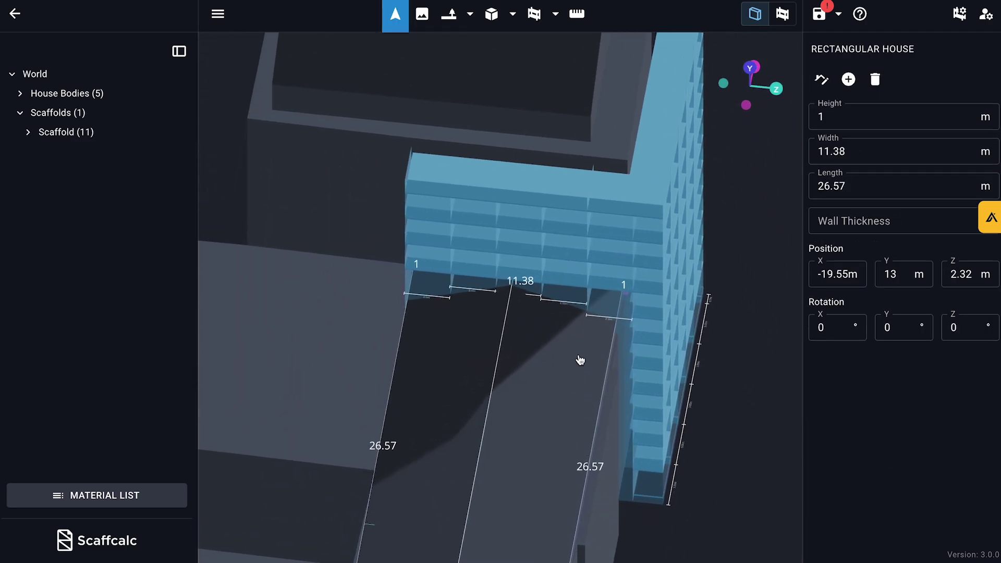
Remove the Front guard rail position from the corner bay and check the passage into the new row in component mode
{"action": "scroll", "coordinate": [581, 354], "scroll_direction": "up", "scroll_amount": 3}
{"action": "left_click", "coordinate": [596, 200]}
{"action": "left_click", "coordinate": [617, 217]}
{"action": "scroll", "coordinate": [891, 449], "scroll_direction": "down", "scroll_amount": 4}
{"action": "left_click", "coordinate": [861, 442]}
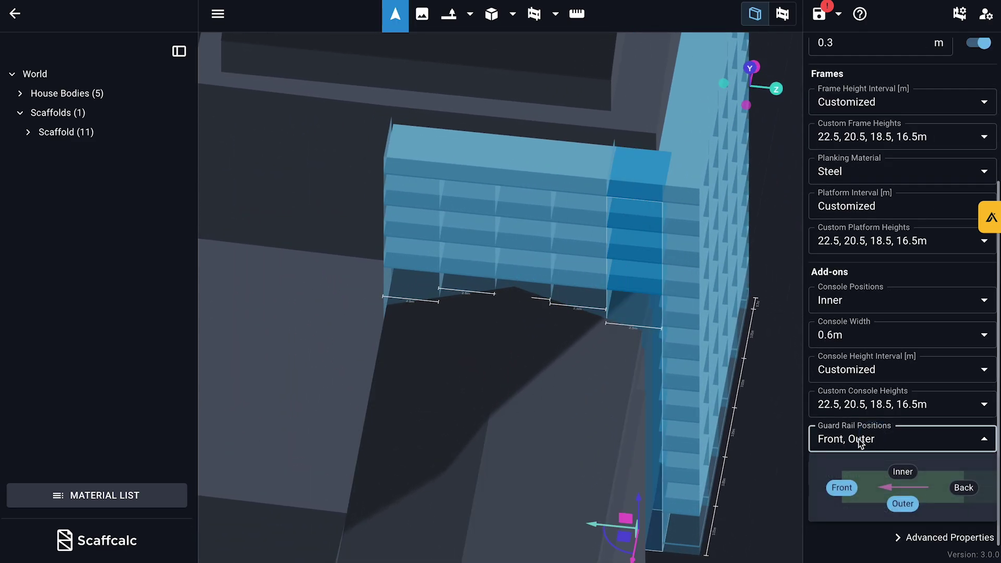
{"action": "left_click", "coordinate": [781, 15]}
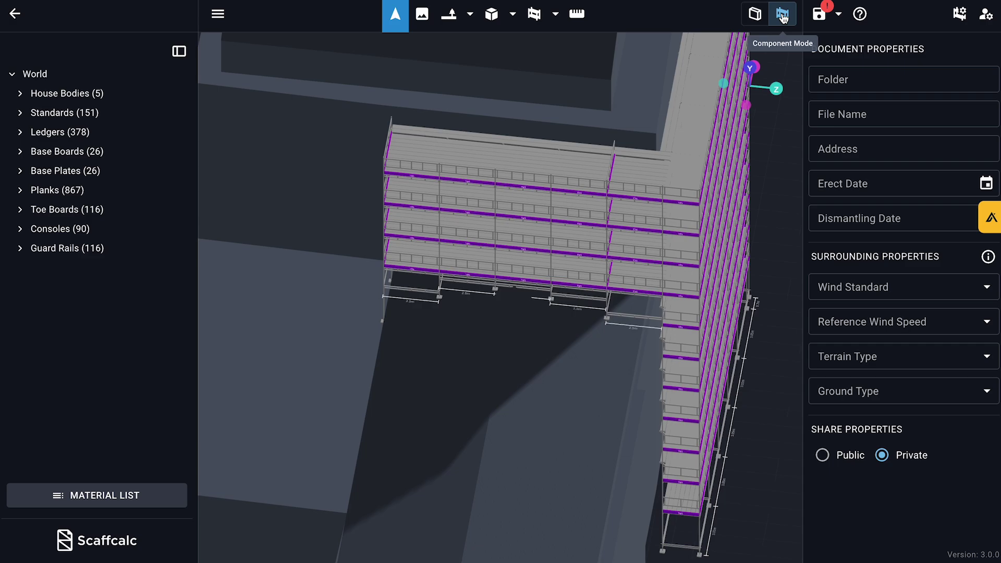
Remove the Back guard rail position from the first new bay beside the corner bay and check the scaffold in component mode
{"action": "left_click", "coordinate": [754, 14]}
{"action": "scroll", "coordinate": [845, 402], "scroll_direction": "down", "scroll_amount": 4}
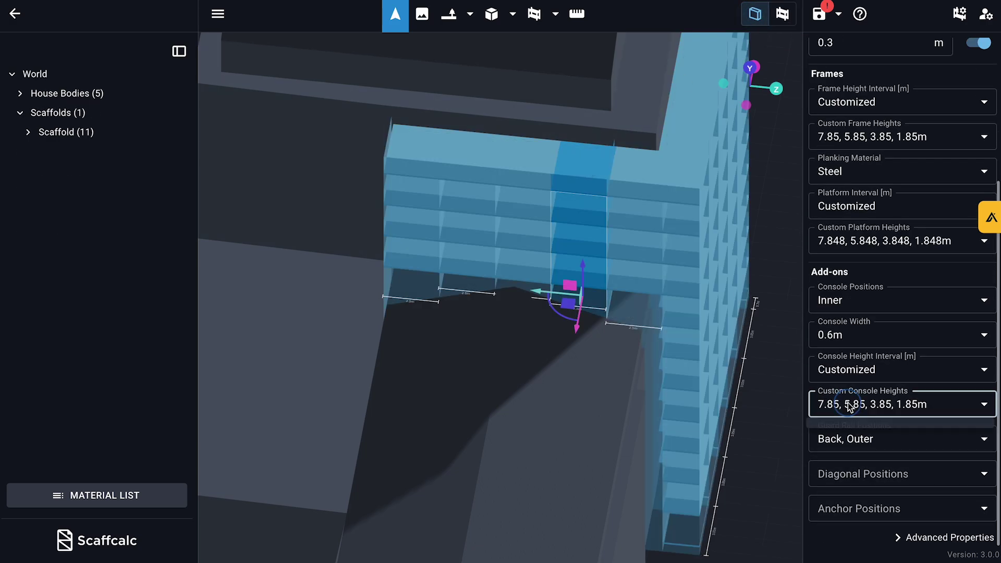
{"action": "left_click", "coordinate": [848, 436]}
{"action": "left_click", "coordinate": [781, 15]}
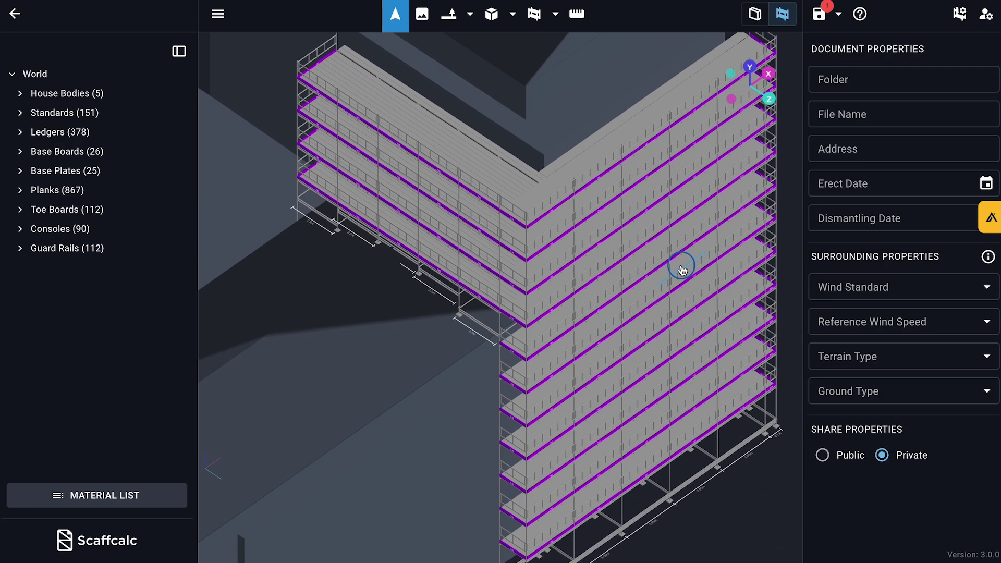
{"action": "left_click_drag", "start_coordinate": [689, 266], "coordinate": [705, 241]}
{"action": "middle_click_drag", "start_coordinate": [705, 242], "coordinate": [530, 93]}
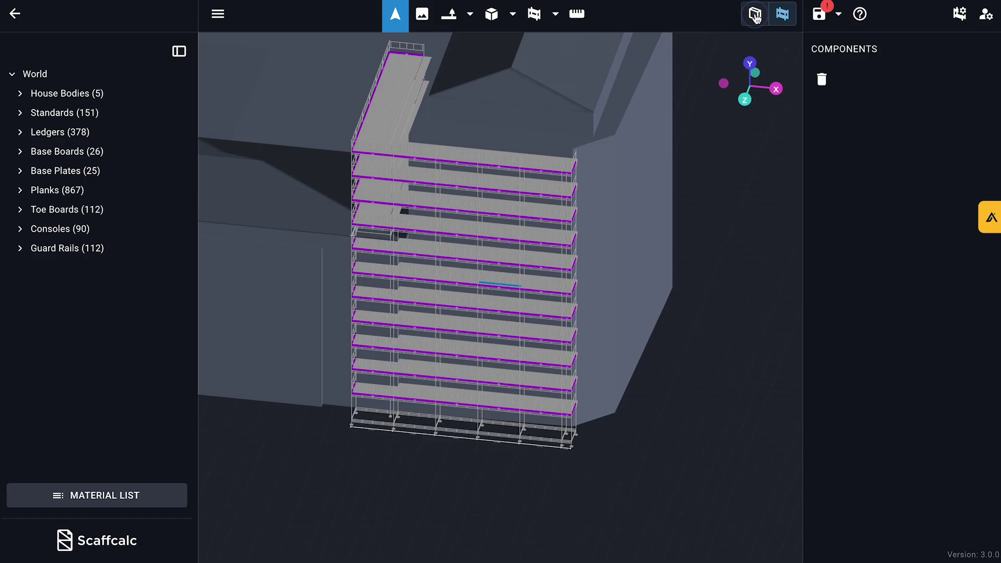
Add Outer diagonals with the Zig-zag pattern to the fourth facade bay from the lower building and check them in component mode
{"action": "left_click", "coordinate": [754, 14]}
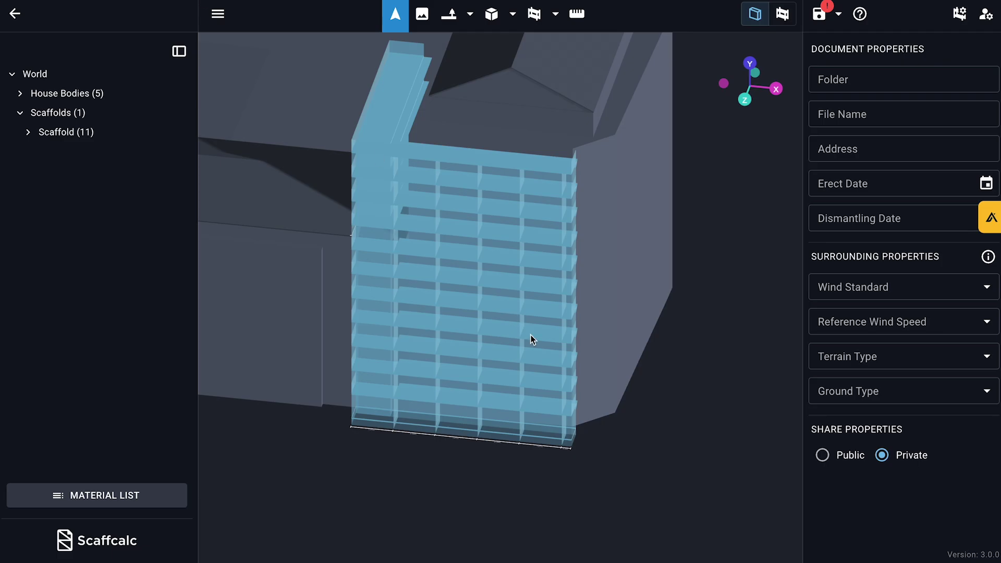
{"action": "left_click", "coordinate": [499, 356]}
{"action": "scroll", "coordinate": [858, 480], "scroll_direction": "down", "scroll_amount": 3}
{"action": "left_click", "coordinate": [858, 479]}
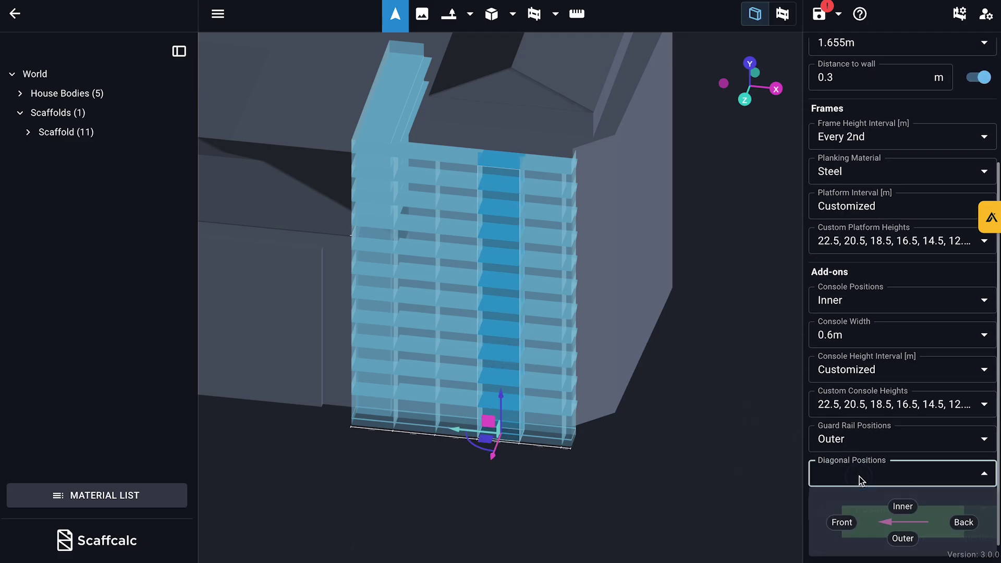
{"action": "left_click", "coordinate": [901, 540]}
{"action": "left_click", "coordinate": [881, 509]}
{"action": "left_click", "coordinate": [880, 527]}
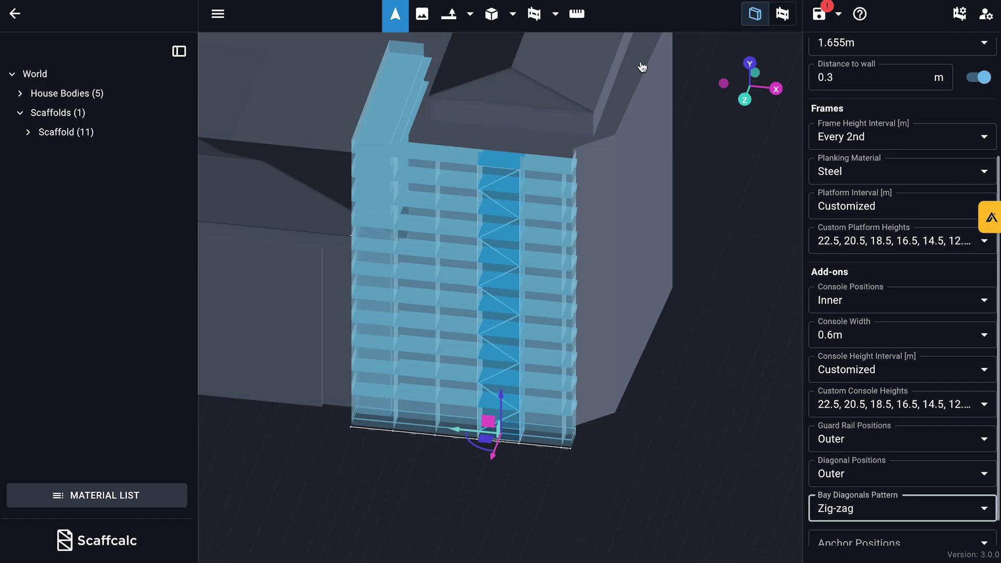
{"action": "left_click", "coordinate": [782, 14]}
{"action": "left_click", "coordinate": [754, 15]}
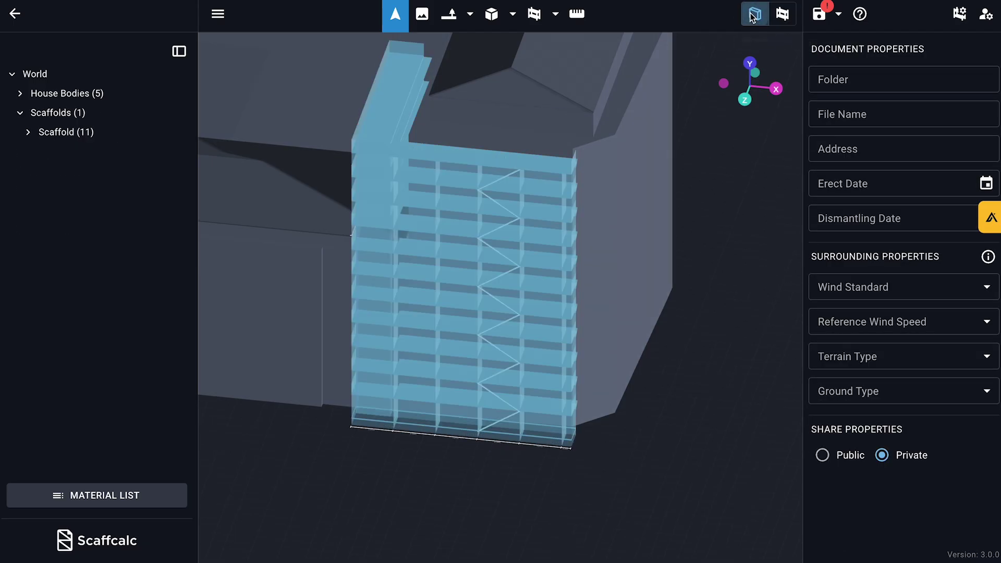
Place a Haki stair bay 3.05 m long and 0.7 m wide on the outer side of the facade bay next to the zig-zag diagonals
{"action": "scroll", "coordinate": [483, 308], "scroll_direction": "up", "scroll_amount": 5}
{"action": "left_click", "coordinate": [555, 14]}
{"action": "left_click", "coordinate": [527, 99]}
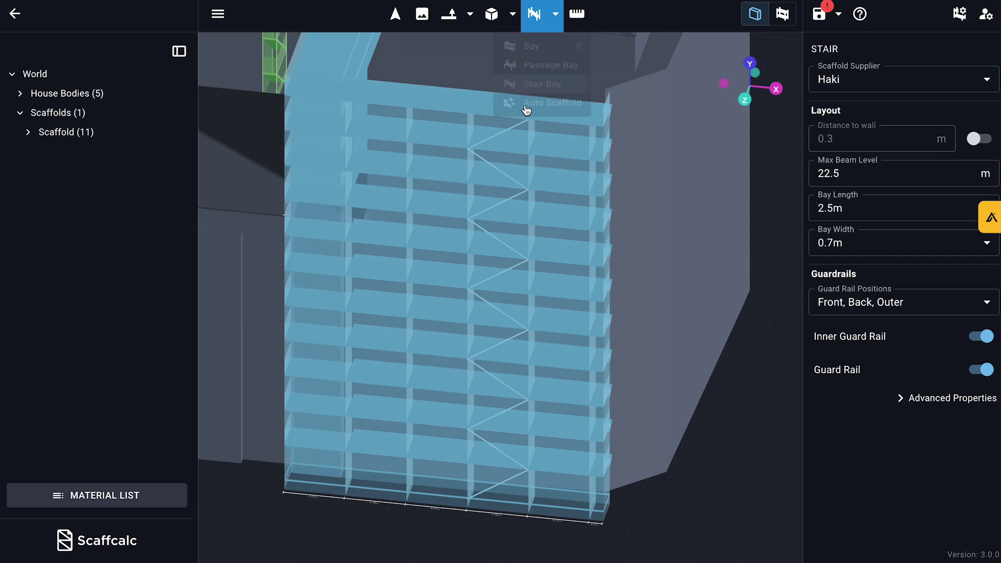
{"action": "left_click", "coordinate": [831, 212]}
{"action": "left_click", "coordinate": [832, 264]}
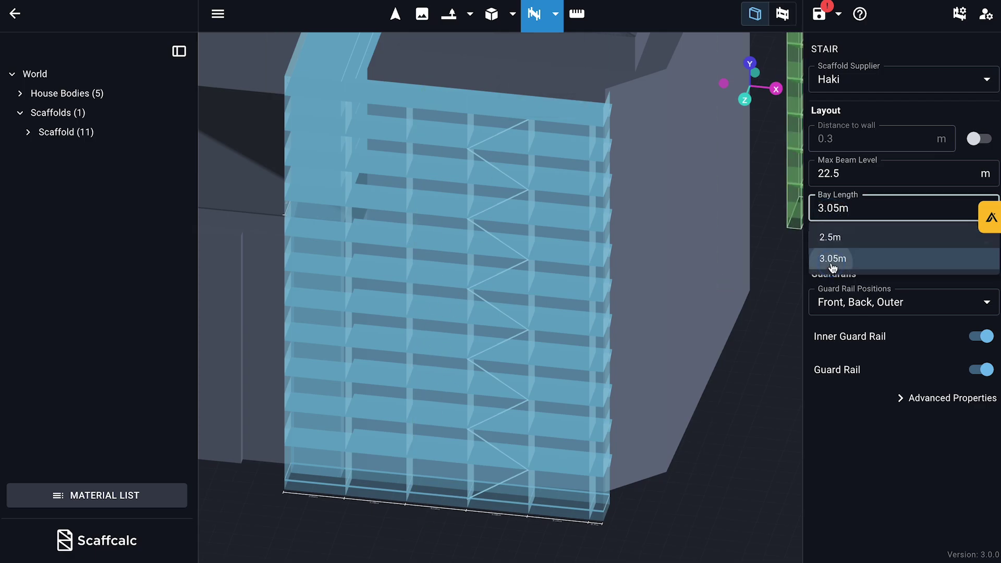
{"action": "left_click", "coordinate": [437, 490]}
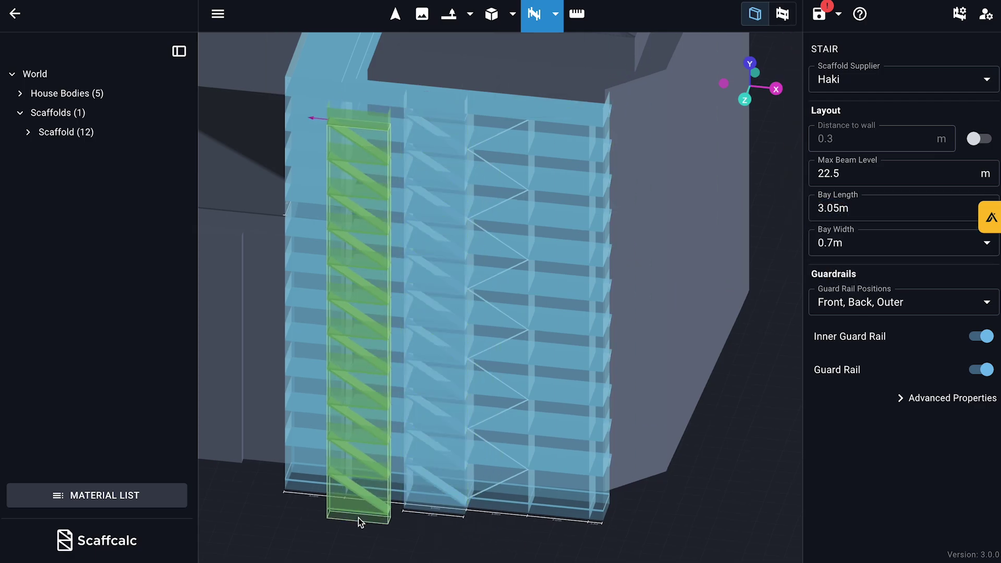
{"action": "scroll", "coordinate": [358, 518], "scroll_direction": "down", "scroll_amount": 1}
{"action": "key", "text": "Escape"}
Examine in component mode the guard rails and toe boards between the stair bay and the facade scaffold's platforms
{"action": "left_click_drag", "start_coordinate": [358, 519], "coordinate": [416, 536]}
{"action": "right_click_drag", "start_coordinate": [415, 536], "coordinate": [509, 552]}
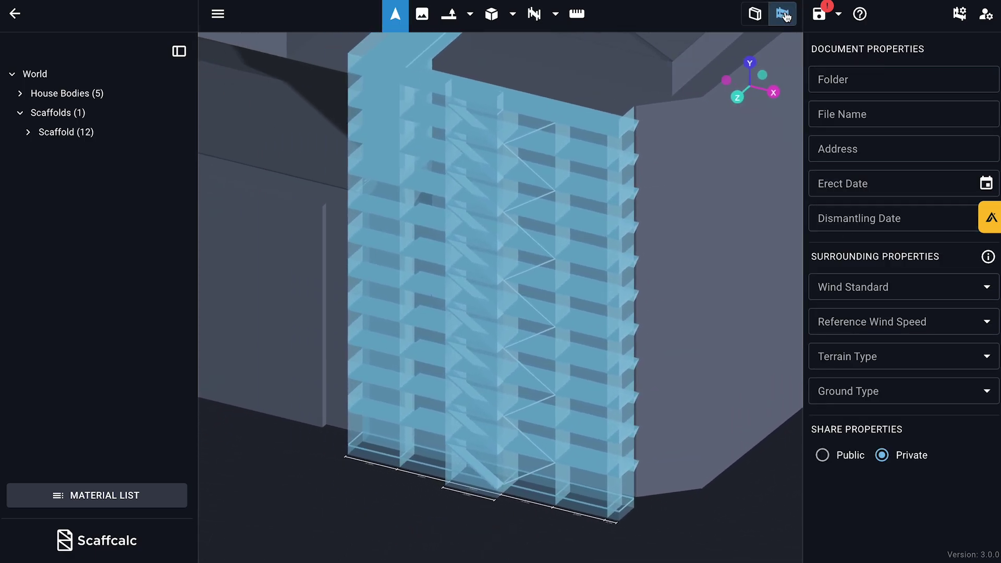
{"action": "scroll", "coordinate": [468, 203], "scroll_direction": "up", "scroll_amount": 6}
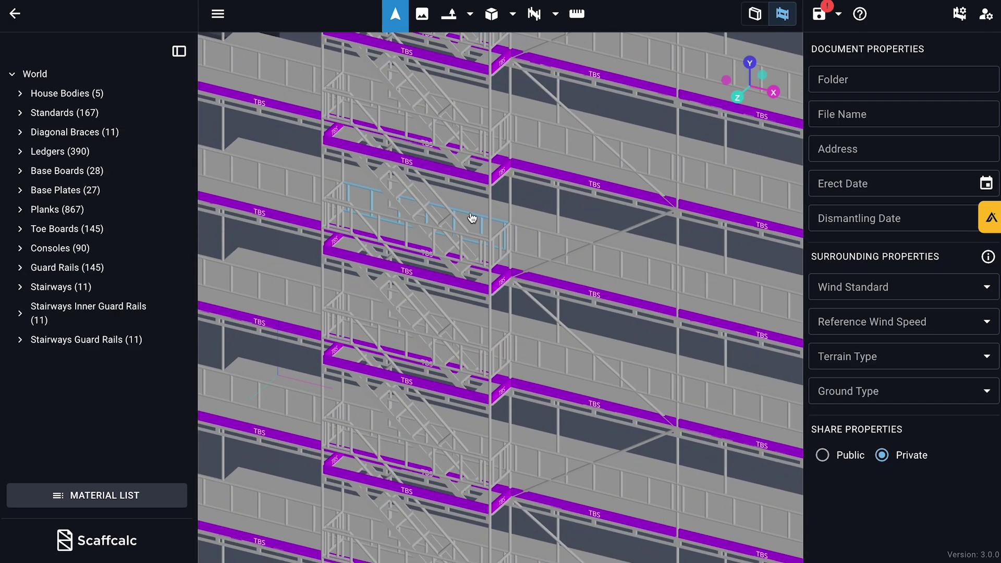
{"action": "left_click", "coordinate": [471, 219]}
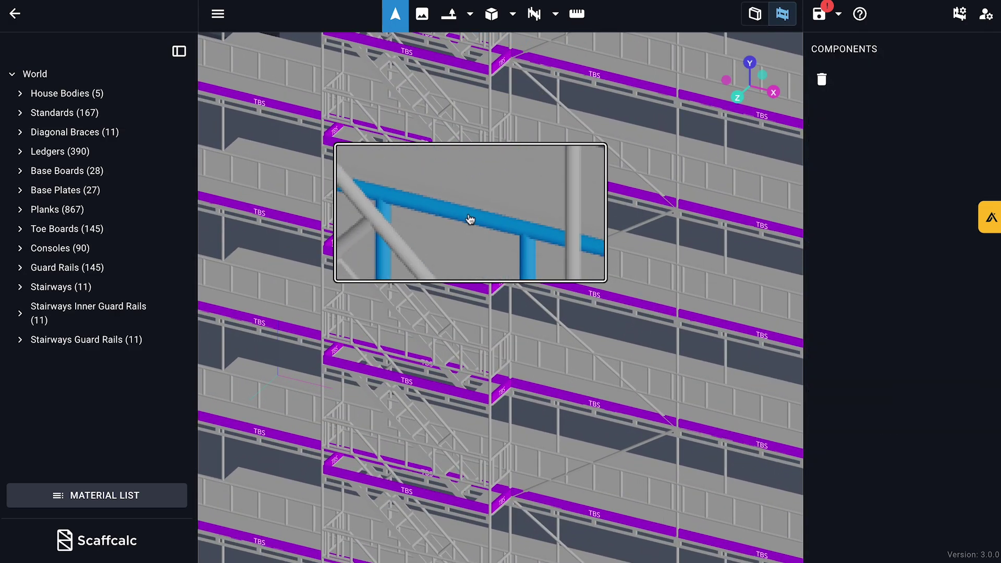
{"action": "left_click", "coordinate": [470, 217]}
{"action": "scroll", "coordinate": [572, 306], "scroll_direction": "down", "scroll_amount": 5}
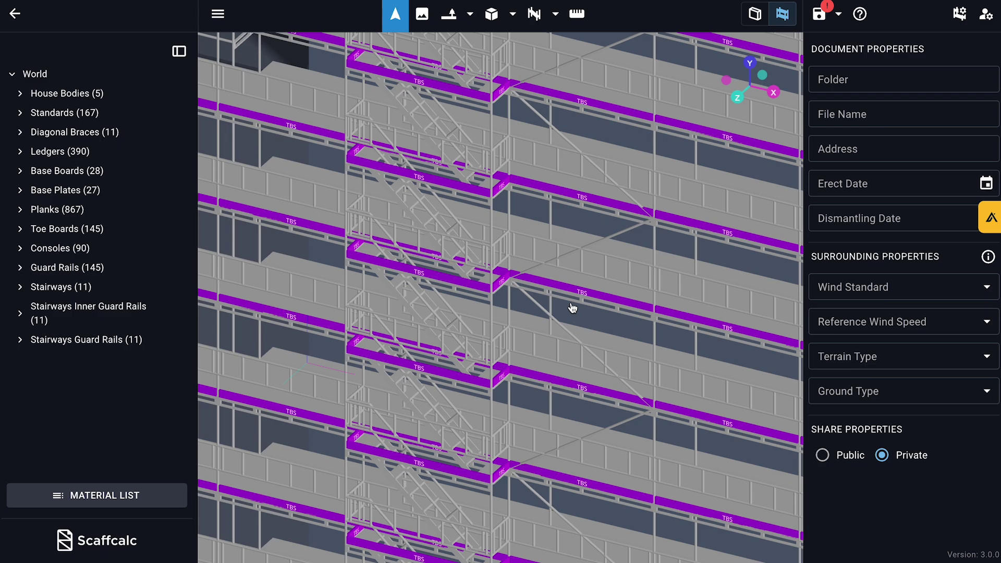
{"action": "right_click_drag", "start_coordinate": [572, 306], "coordinate": [523, 380]}
{"action": "scroll", "coordinate": [515, 324], "scroll_direction": "up", "scroll_amount": 10}
{"action": "scroll", "coordinate": [515, 324], "scroll_direction": "up", "scroll_amount": 2}
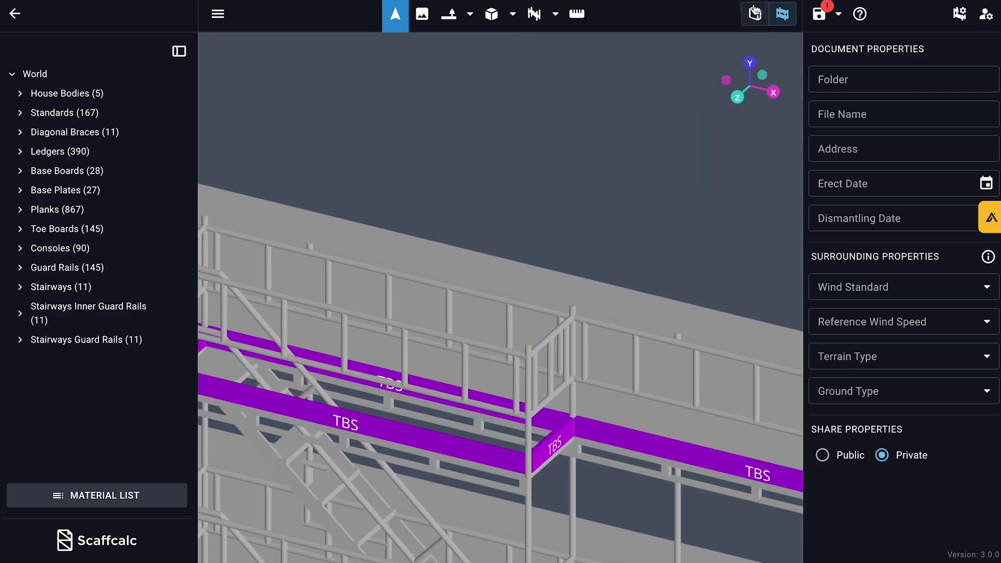
Remove the Outer guard rail position from the facade bay behind the stair bay and check the opening in component mode
{"action": "left_click", "coordinate": [755, 14]}
{"action": "left_click", "coordinate": [499, 273]}
{"action": "scroll", "coordinate": [830, 391], "scroll_direction": "down", "scroll_amount": 4}
{"action": "left_click", "coordinate": [844, 439]}
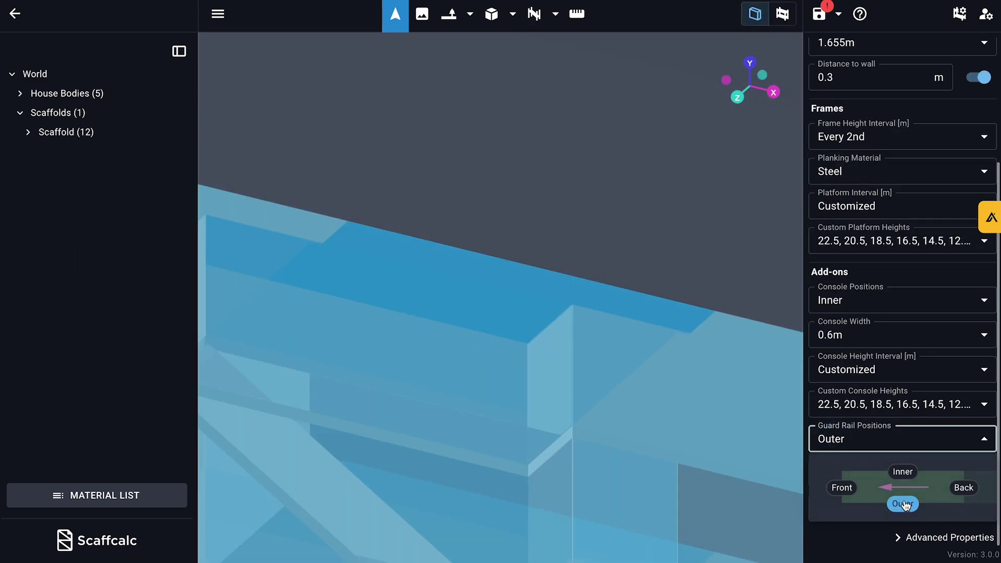
{"action": "left_click", "coordinate": [903, 504]}
{"action": "left_click", "coordinate": [781, 21]}
{"action": "left_click", "coordinate": [783, 22]}
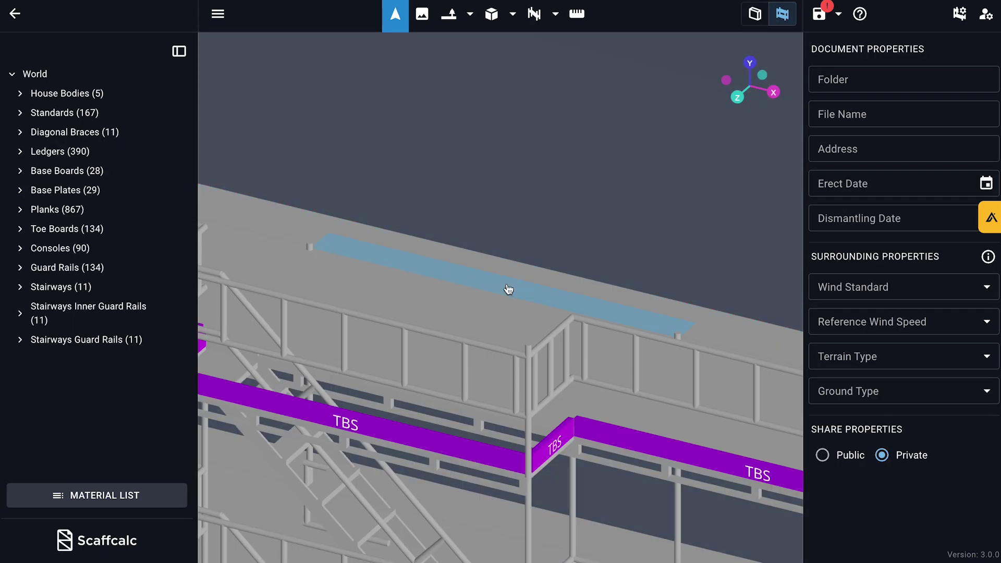
{"action": "scroll", "coordinate": [518, 251], "scroll_direction": "down", "scroll_amount": 5}
{"action": "left_click", "coordinate": [754, 19]}
{"action": "left_click", "coordinate": [486, 291]}
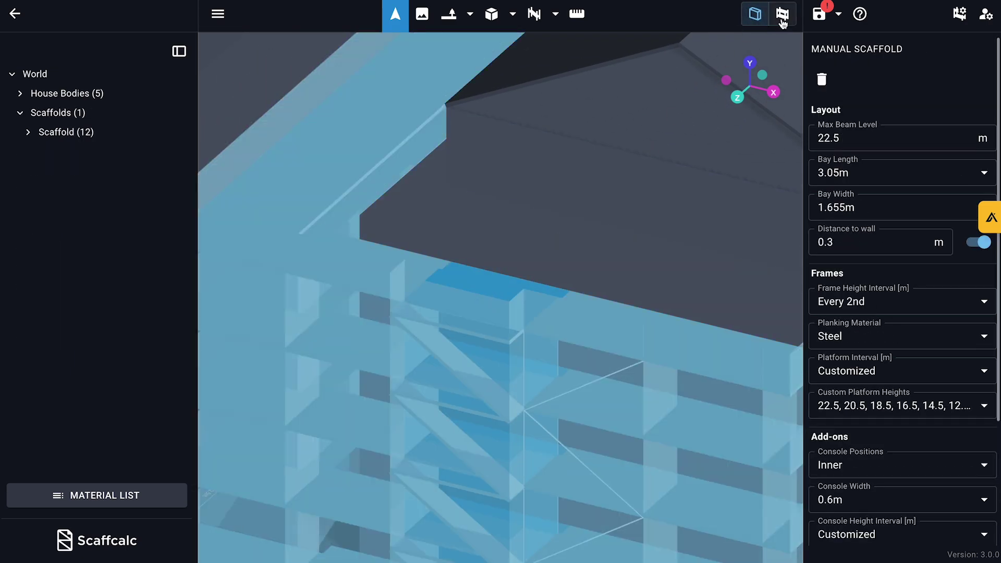
{"action": "left_click", "coordinate": [782, 21]}
Examine the whole scaffold in component mode, then from above at the outer corner beside the lower building
{"action": "scroll", "coordinate": [641, 382], "scroll_direction": "down", "scroll_amount": 5}
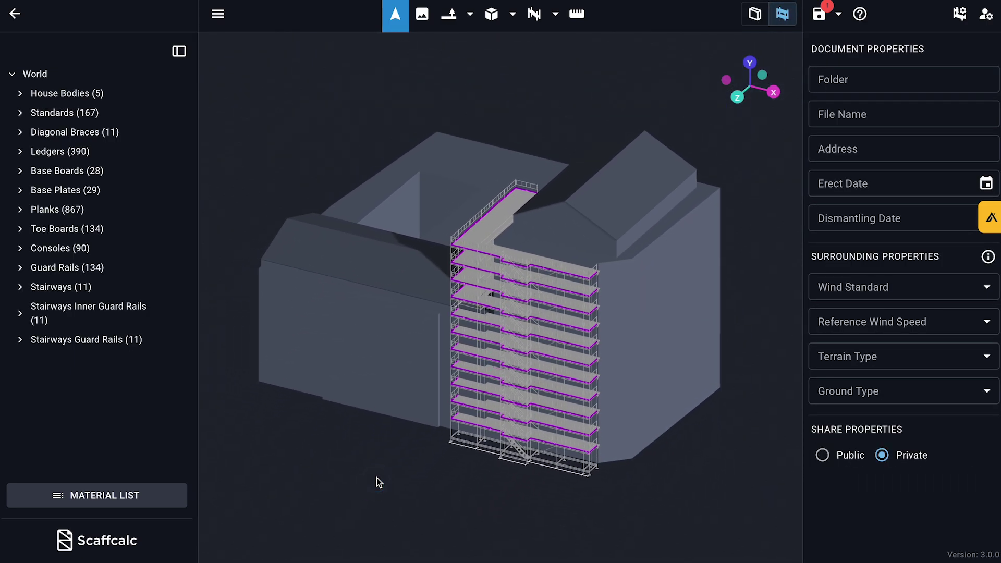
{"action": "left_click_drag", "start_coordinate": [376, 478], "coordinate": [408, 486]}
{"action": "left_click", "coordinate": [752, 71]}
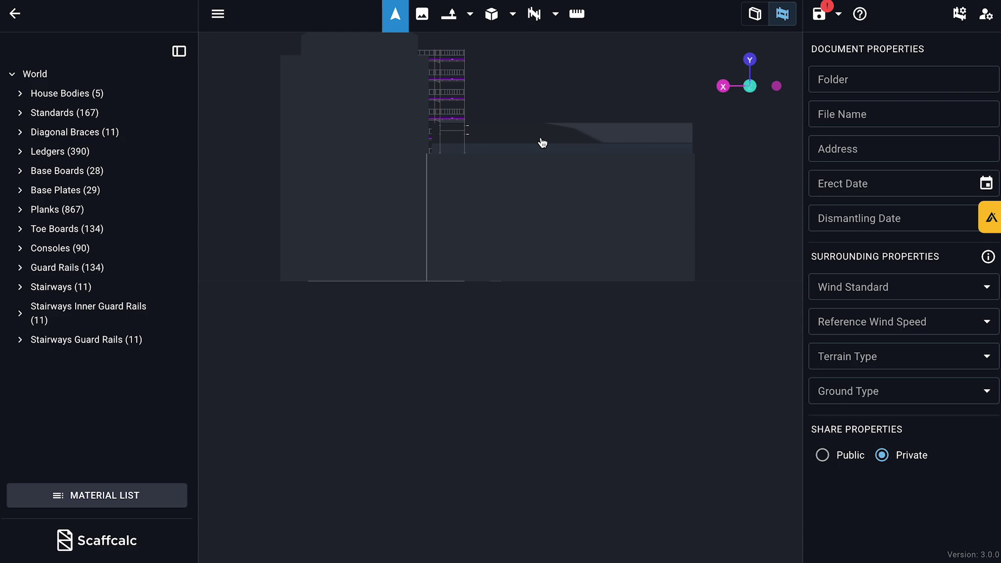
{"action": "left_click", "coordinate": [750, 60]}
{"action": "scroll", "coordinate": [510, 365], "scroll_direction": "up", "scroll_amount": 6}
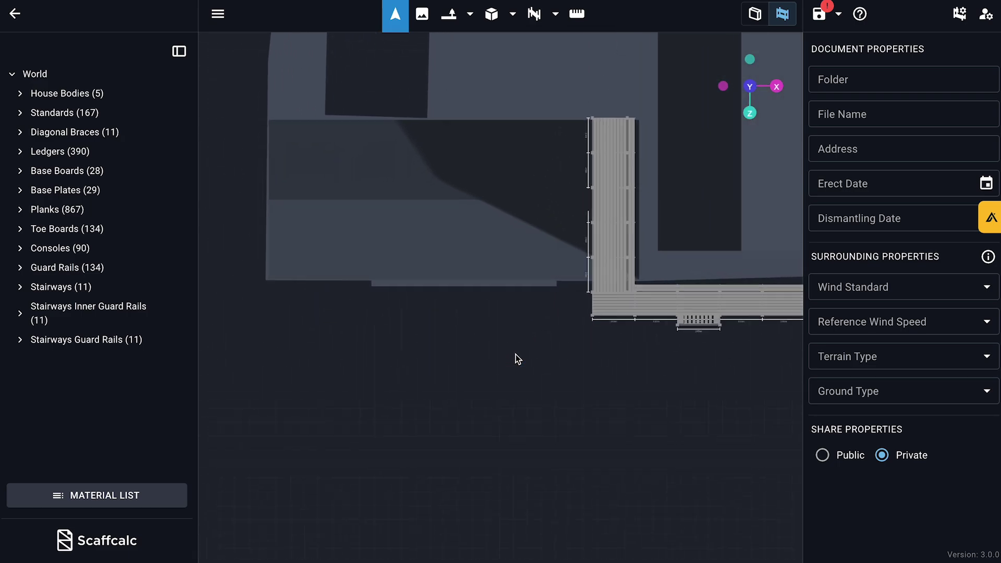
{"action": "scroll", "coordinate": [452, 343], "scroll_direction": "up", "scroll_amount": 3}
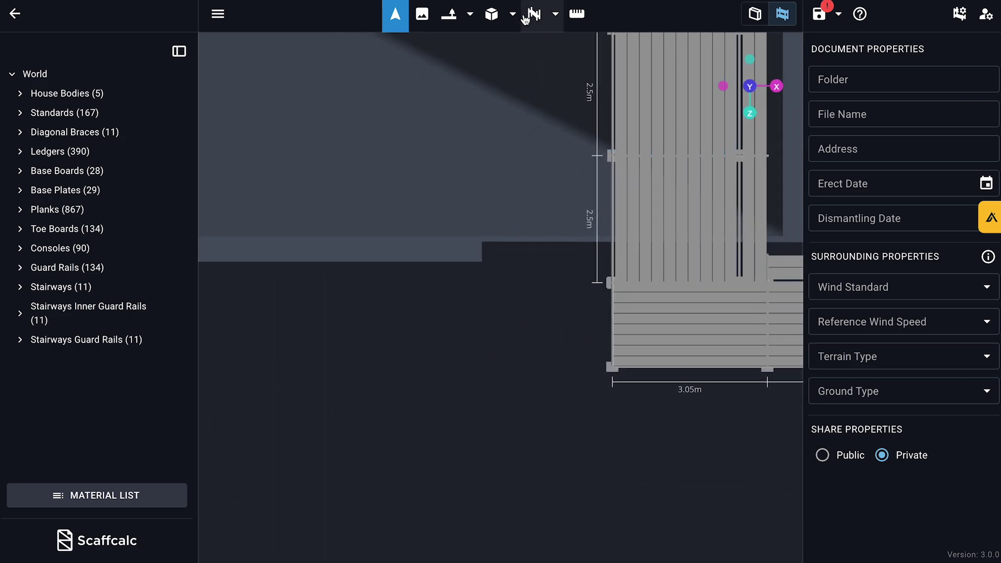
{"action": "left_click", "coordinate": [525, 19]}
{"action": "left_click", "coordinate": [832, 209]}
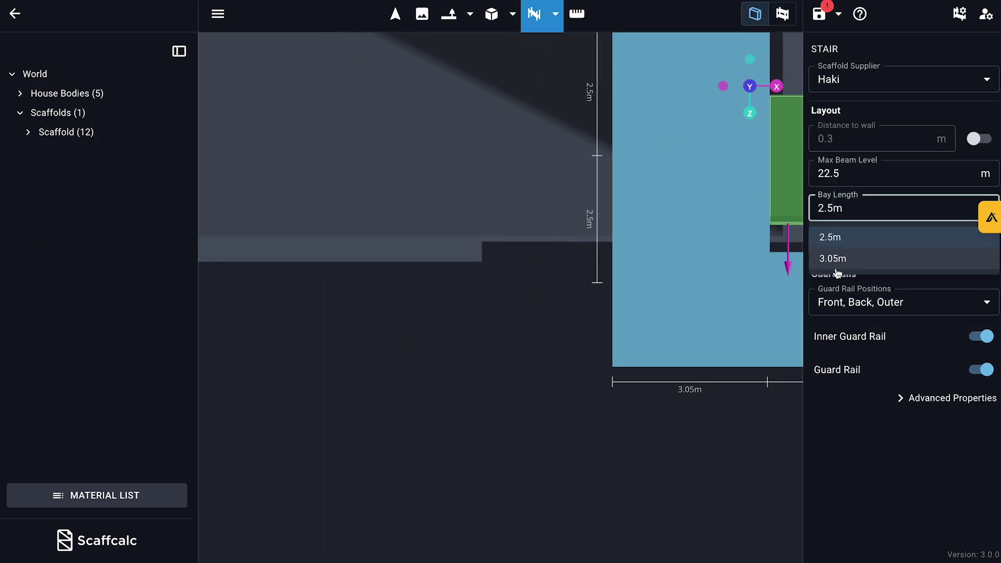
{"action": "left_click", "coordinate": [832, 265]}
{"action": "left_click", "coordinate": [834, 249]}
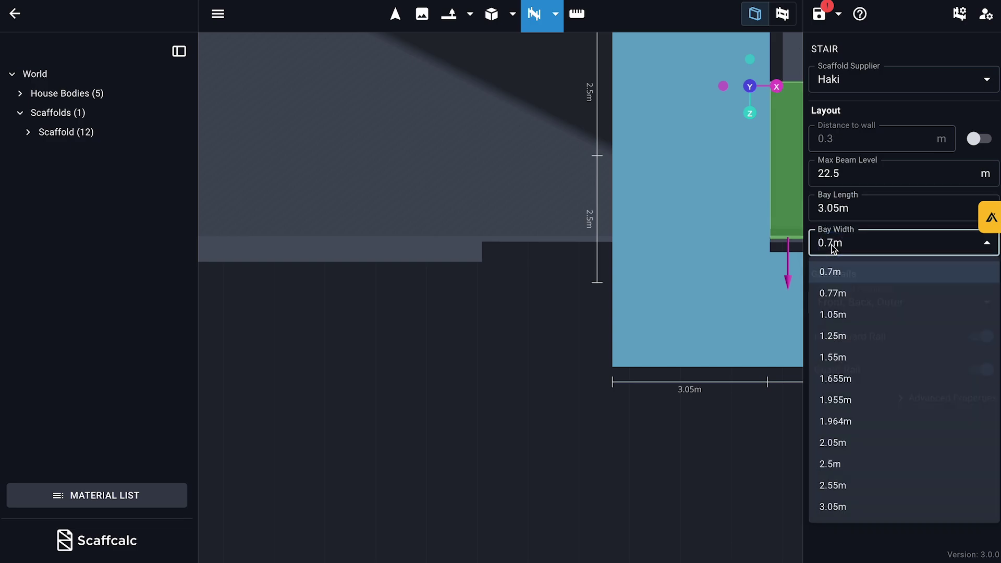
{"action": "left_click", "coordinate": [847, 381]}
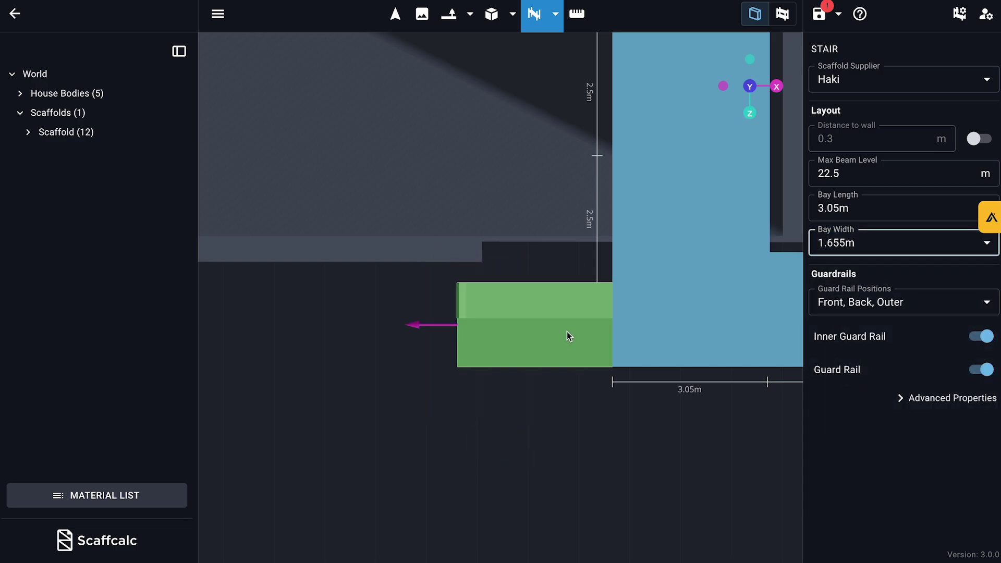
Start placing Haki manual scaffold bays with a bay width of 1.655 m at the outer corner beside the lower building
{"action": "left_click", "coordinate": [556, 22]}
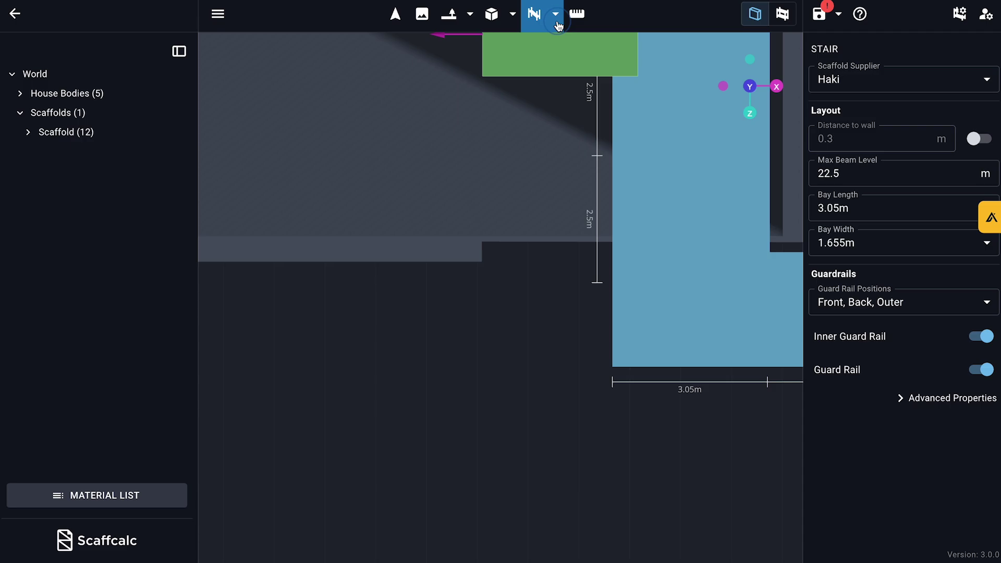
{"action": "left_click", "coordinate": [550, 47]}
{"action": "scroll", "coordinate": [874, 236], "scroll_direction": "down", "scroll_amount": 1}
{"action": "left_click", "coordinate": [862, 258]}
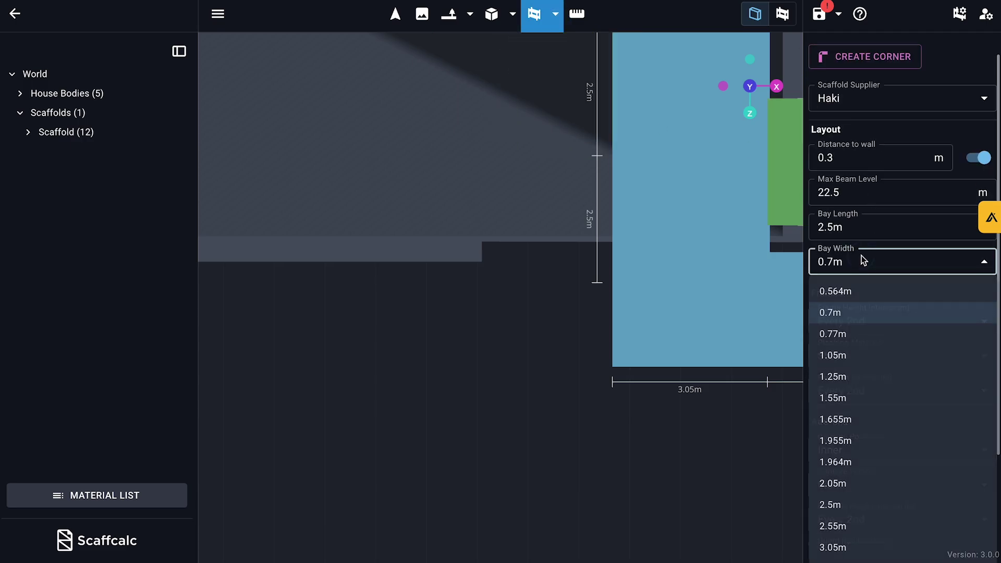
{"action": "left_click", "coordinate": [863, 418]}
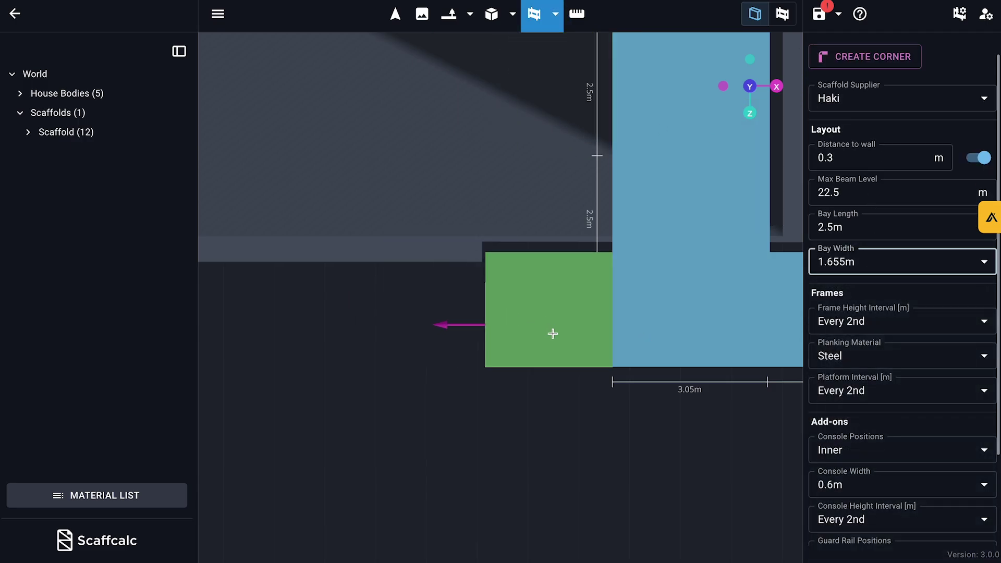
{"action": "scroll", "coordinate": [552, 333], "scroll_direction": "down", "scroll_amount": 10}
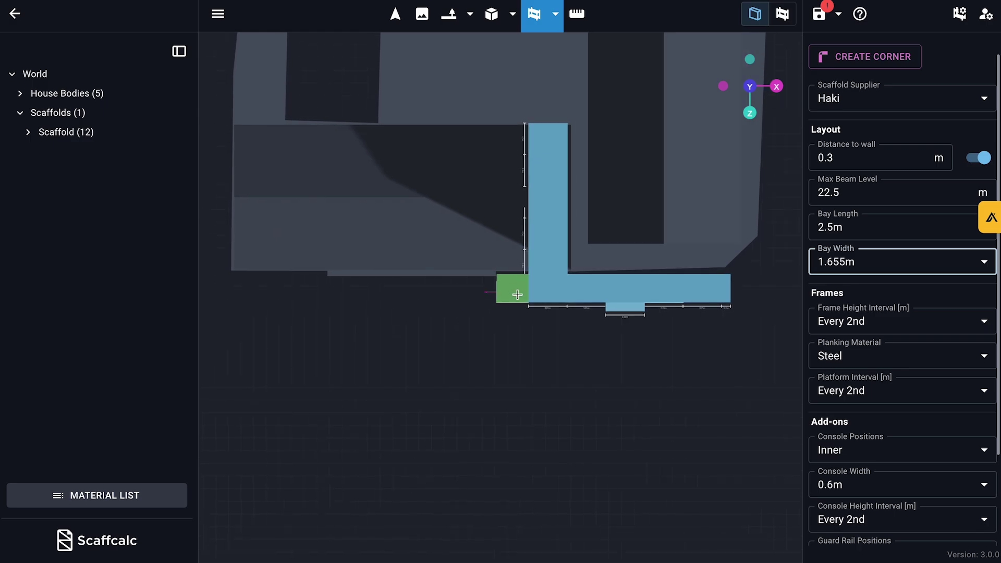
Set the frame height and platform intervals to Customized and place ten 2.5 m bays in a row along the lower building's facade
{"action": "left_click", "coordinate": [837, 392]}
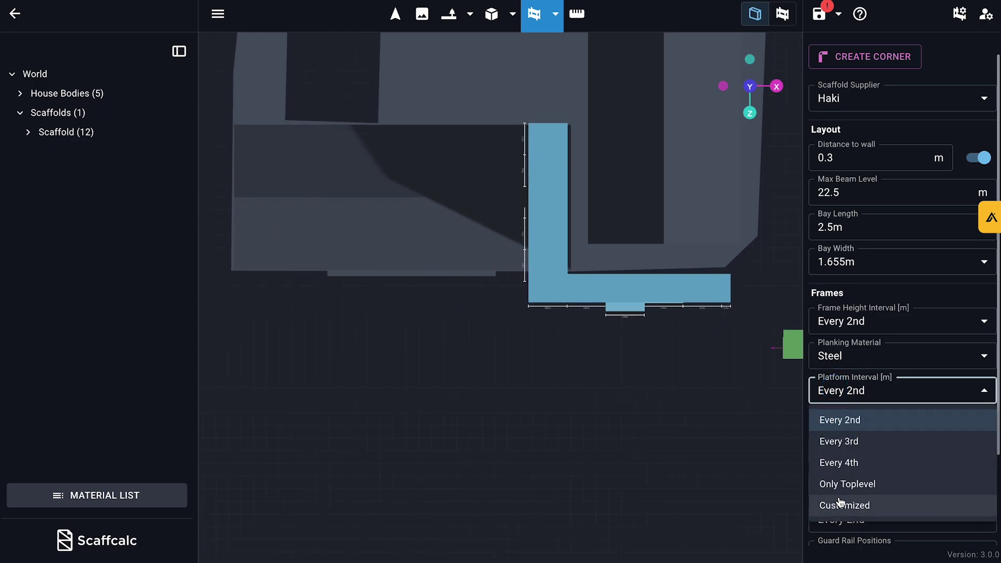
{"action": "left_click", "coordinate": [847, 330]}
{"action": "left_click", "coordinate": [844, 334]}
{"action": "left_click", "coordinate": [844, 395]}
{"action": "left_click", "coordinate": [845, 362]}
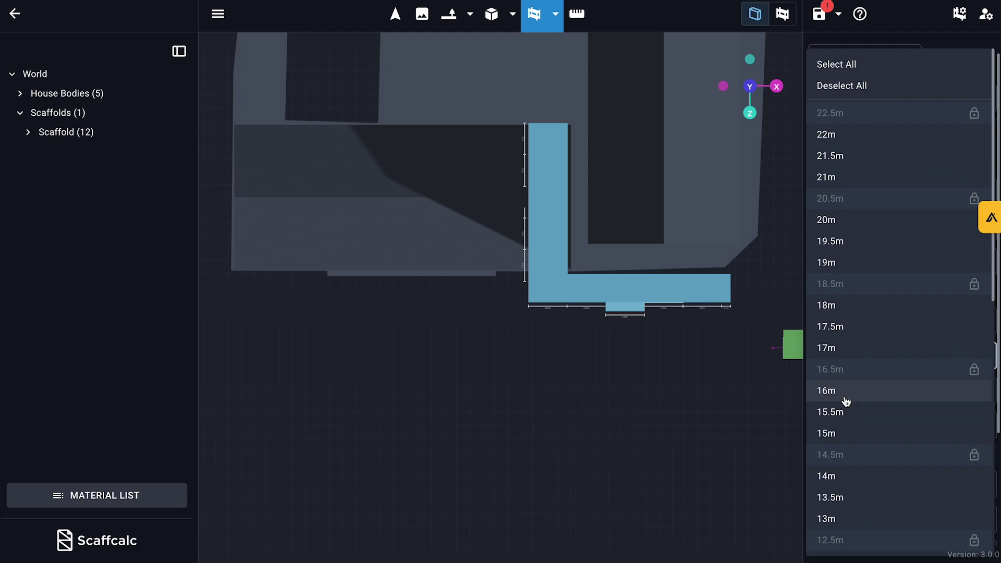
{"action": "scroll", "coordinate": [847, 399], "scroll_direction": "down", "scroll_amount": 10}
{"action": "left_click", "coordinate": [676, 245]}
{"action": "left_click", "coordinate": [845, 428]}
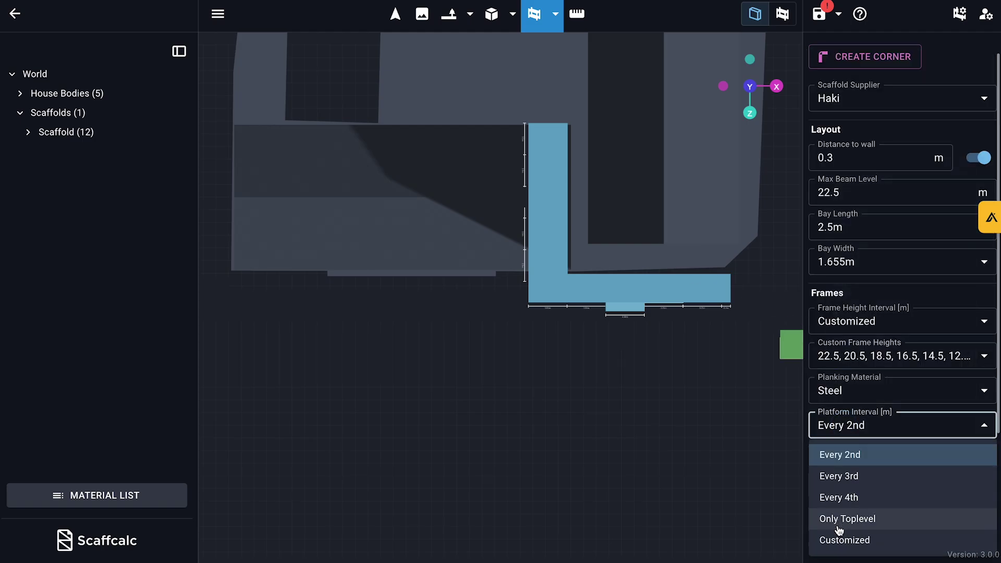
{"action": "left_click", "coordinate": [833, 428]}
{"action": "left_click_drag", "start_coordinate": [518, 295], "coordinate": [235, 296]}
{"action": "key", "text": "Escape"}
Set the console width to 0.3 m for the five new bays in front of the lower building's protruding facade section
{"action": "scroll", "coordinate": [388, 285], "scroll_direction": "up", "scroll_amount": 6}
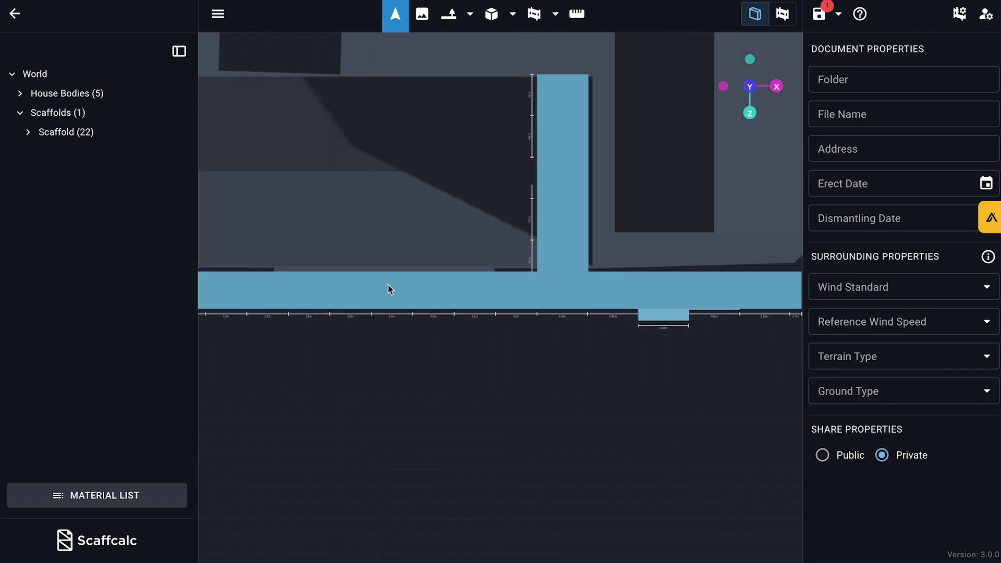
{"action": "left_click", "coordinate": [510, 314]}
{"action": "left_click", "coordinate": [448, 310]}
{"action": "right_click_drag", "start_coordinate": [368, 427], "coordinate": [640, 434]}
{"action": "scroll", "coordinate": [500, 311], "scroll_direction": "down", "scroll_amount": 4}
{"action": "left_click", "coordinate": [628, 332], "text": "shift"}
{"action": "left_click", "coordinate": [559, 330], "text": "shift"}
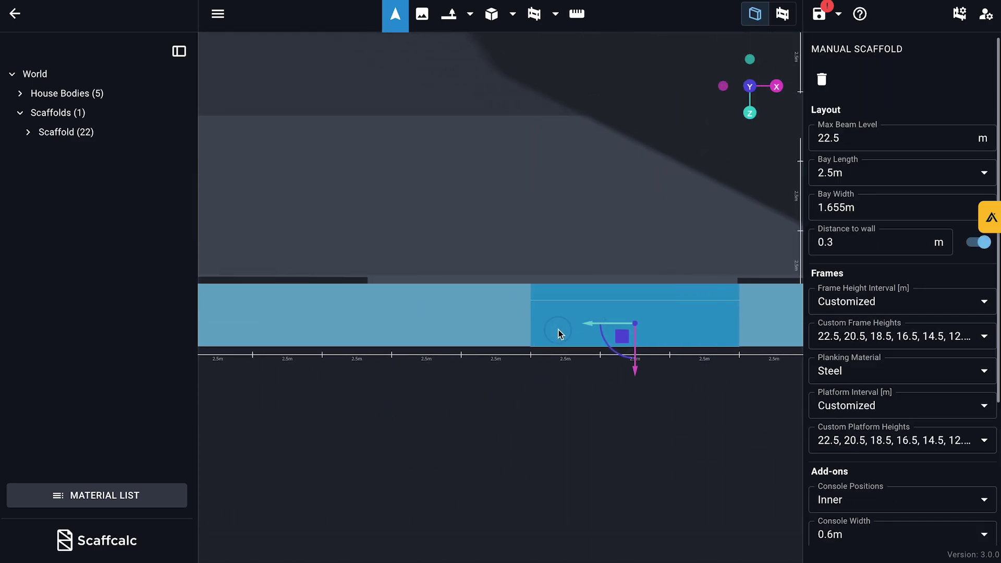
{"action": "left_click", "coordinate": [490, 333], "text": "shift"}
{"action": "left_click", "coordinate": [415, 334], "text": "shift"}
{"action": "right_click_drag", "start_coordinate": [458, 408], "coordinate": [386, 407]}
{"action": "scroll", "coordinate": [818, 443], "scroll_direction": "down", "scroll_amount": 1}
{"action": "left_click", "coordinate": [831, 466]}
{"action": "left_click", "coordinate": [832, 429]}
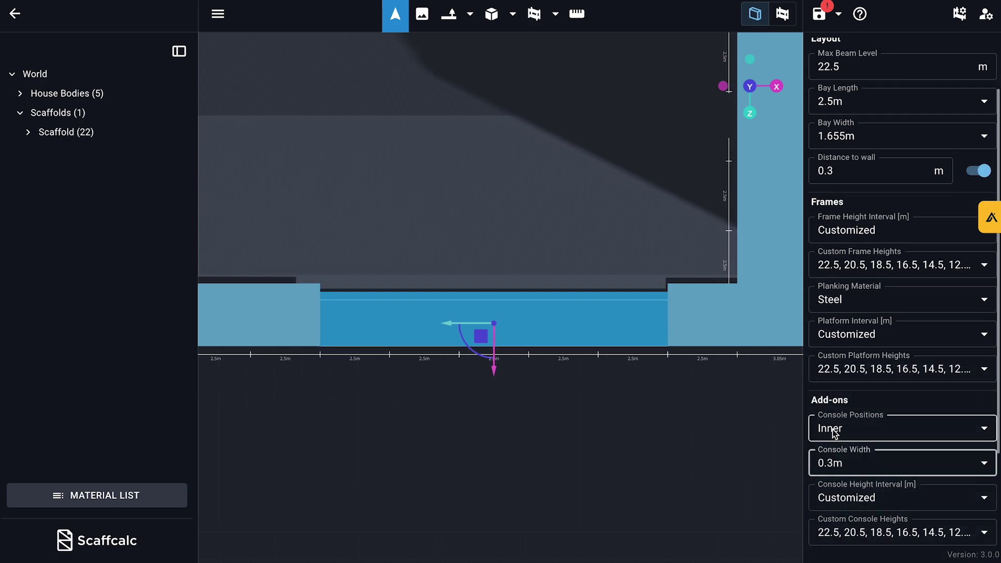
Set the bay length to 3.05 m for the two narrow-console bays farthest from the corner
{"action": "right_click_drag", "start_coordinate": [326, 375], "coordinate": [467, 376]}
{"action": "left_click", "coordinate": [438, 324]}
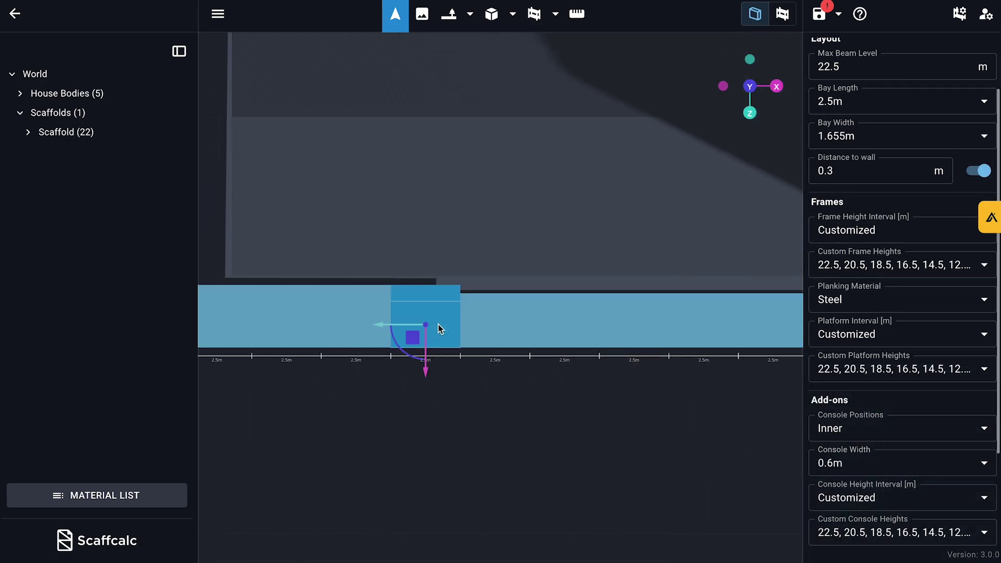
{"action": "left_click", "coordinate": [490, 327]}
{"action": "left_click", "coordinate": [897, 102]}
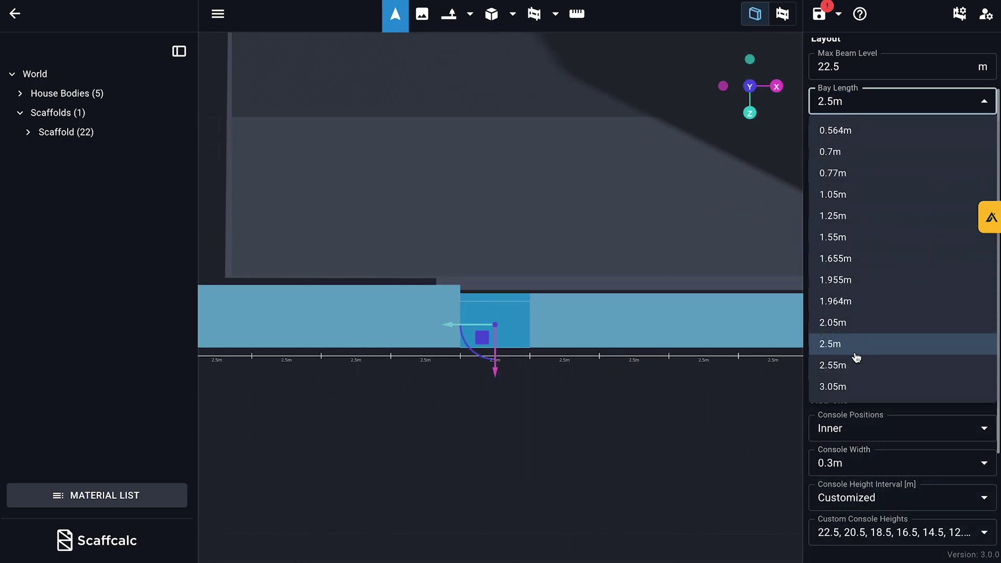
{"action": "left_click", "coordinate": [836, 386]}
{"action": "left_click", "coordinate": [569, 327]}
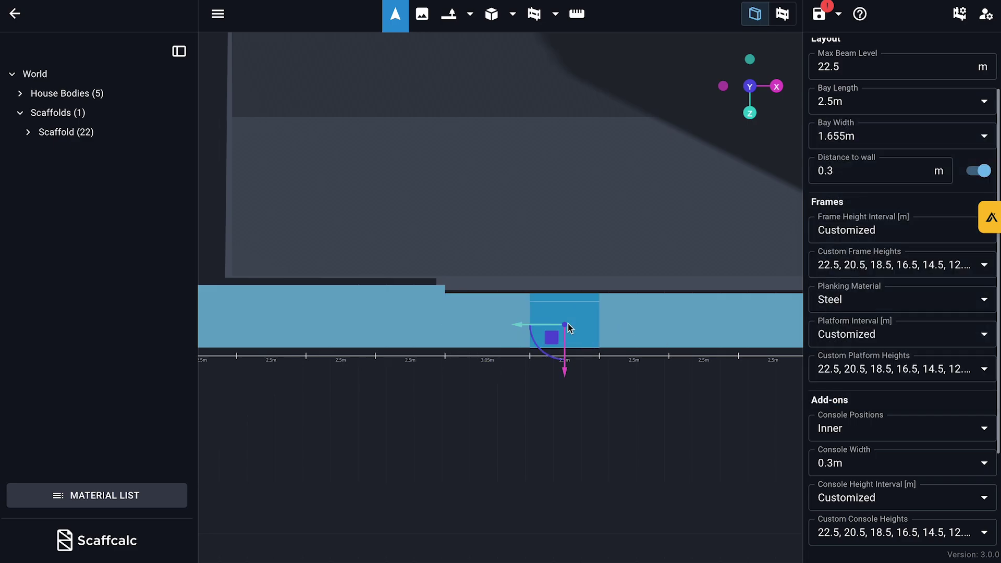
{"action": "left_click", "coordinate": [860, 107]}
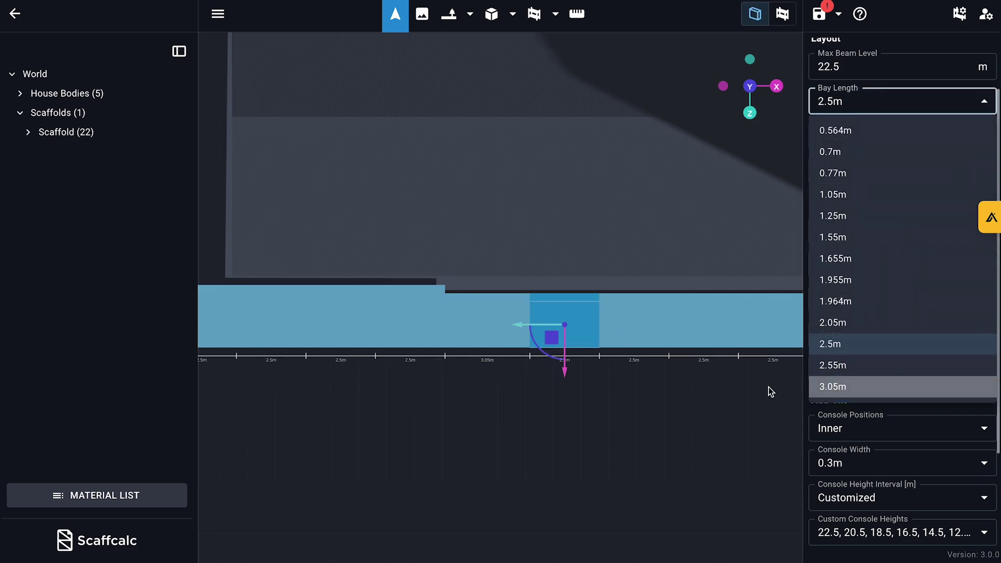
Examine in component mode the new facade bays, their junction with the corner and the guard rails near the stair bay
{"action": "left_click_drag", "start_coordinate": [683, 427], "coordinate": [698, 400]}
{"action": "left_click_drag", "start_coordinate": [609, 417], "coordinate": [551, 391]}
{"action": "left_click", "coordinate": [782, 15]}
{"action": "scroll", "coordinate": [598, 290], "scroll_direction": "up", "scroll_amount": 5}
{"action": "right_click_drag", "start_coordinate": [672, 92], "coordinate": [606, 236]}
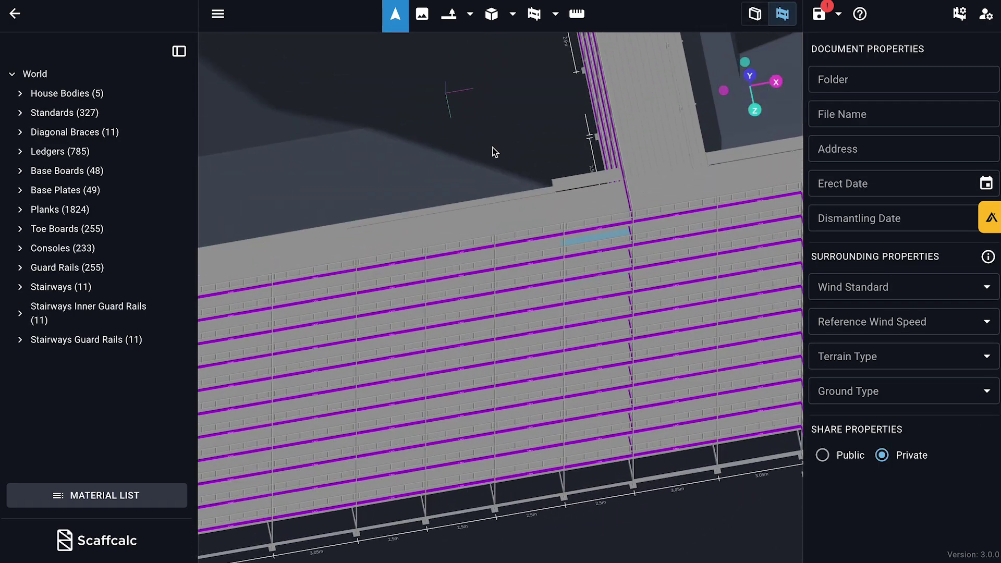
{"action": "left_click_drag", "start_coordinate": [492, 151], "coordinate": [658, 166]}
{"action": "left_click", "coordinate": [625, 290]}
{"action": "right_click_drag", "start_coordinate": [625, 290], "coordinate": [594, 459]}
{"action": "left_click_drag", "start_coordinate": [739, 230], "coordinate": [712, 226]}
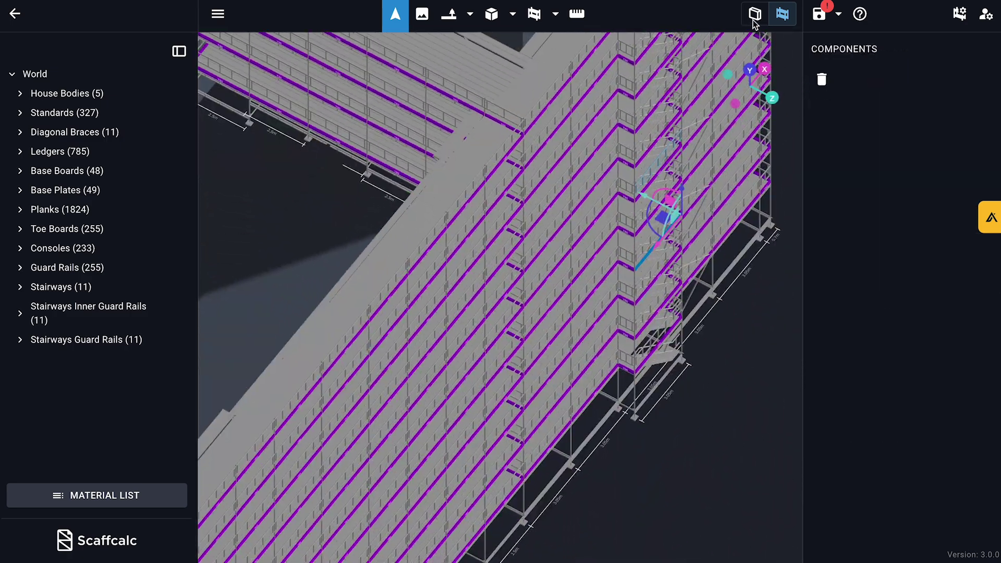
Set the max beam level to 12.5 m for all ten bays along the lower building
{"action": "left_click", "coordinate": [755, 16]}
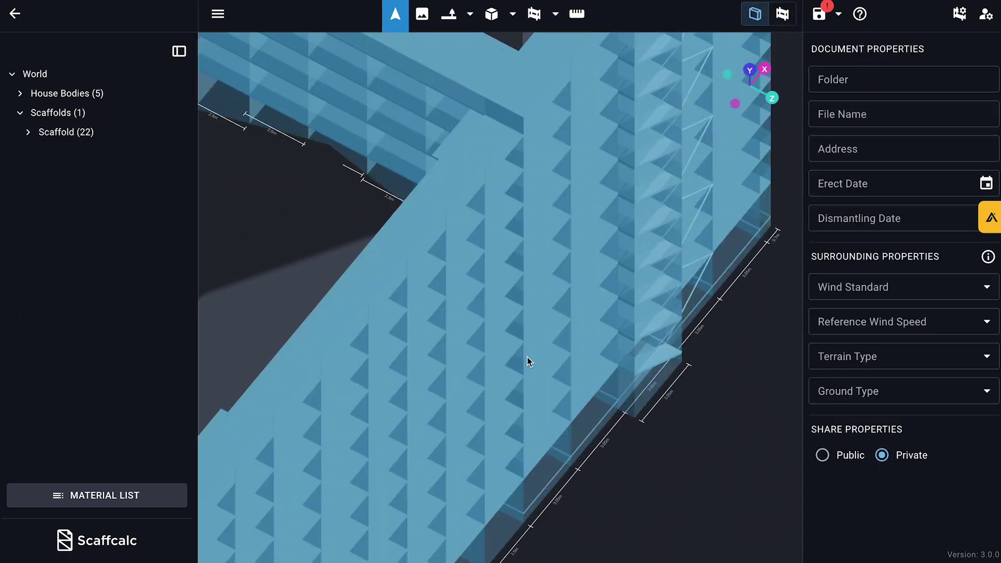
{"action": "scroll", "coordinate": [527, 358], "scroll_direction": "down", "scroll_amount": 5}
{"action": "left_click_drag", "start_coordinate": [651, 411], "coordinate": [682, 433]}
{"action": "left_click_drag", "start_coordinate": [687, 176], "coordinate": [636, 213]}
{"action": "scroll", "coordinate": [636, 214], "scroll_direction": "down", "scroll_amount": 4}
{"action": "left_click", "coordinate": [536, 422]}
{"action": "left_click_drag", "start_coordinate": [488, 444], "coordinate": [436, 451]}
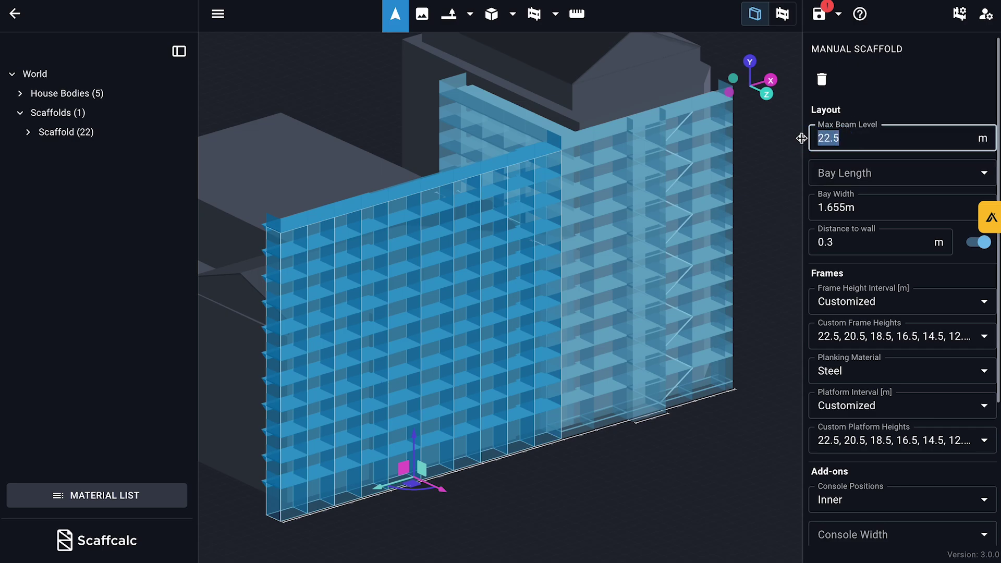
{"action": "key", "text": "Return"}
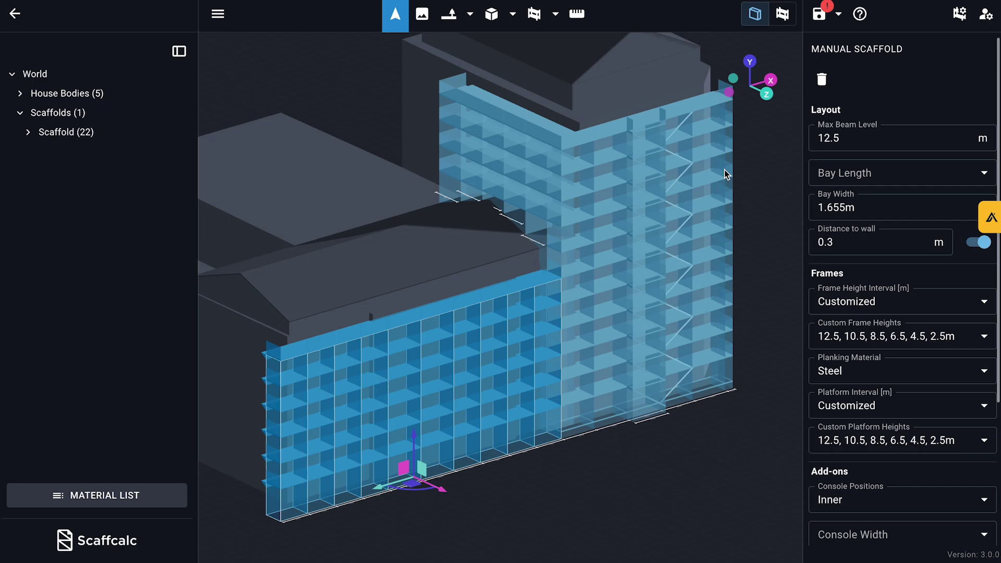
Set the bay length to 1.55 m for the wide-console bay next to the protruding section, on the side away from the corner
{"action": "left_click", "coordinate": [750, 62]}
{"action": "right_click_drag", "start_coordinate": [508, 269], "coordinate": [659, 167]}
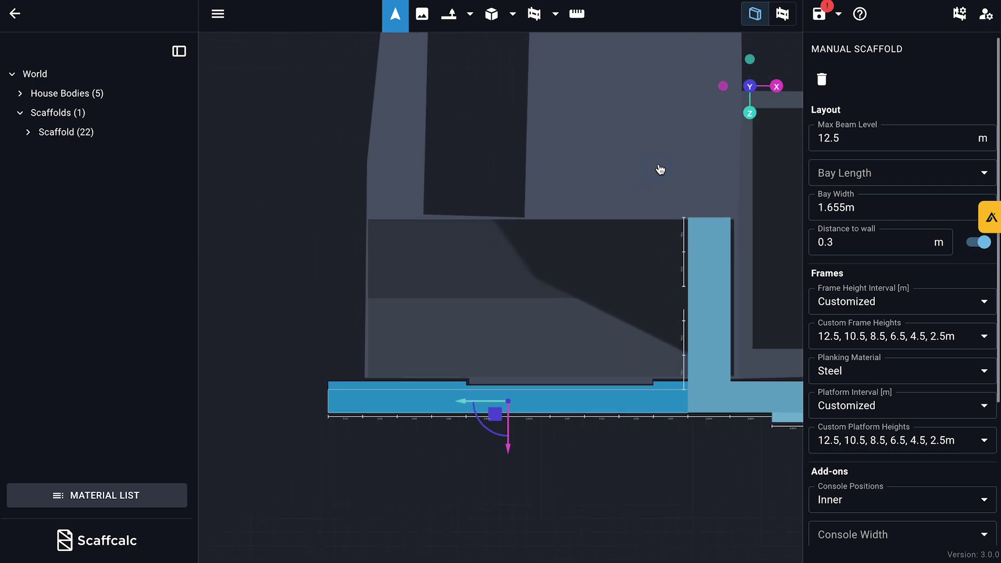
{"action": "scroll", "coordinate": [417, 450], "scroll_direction": "up", "scroll_amount": 5}
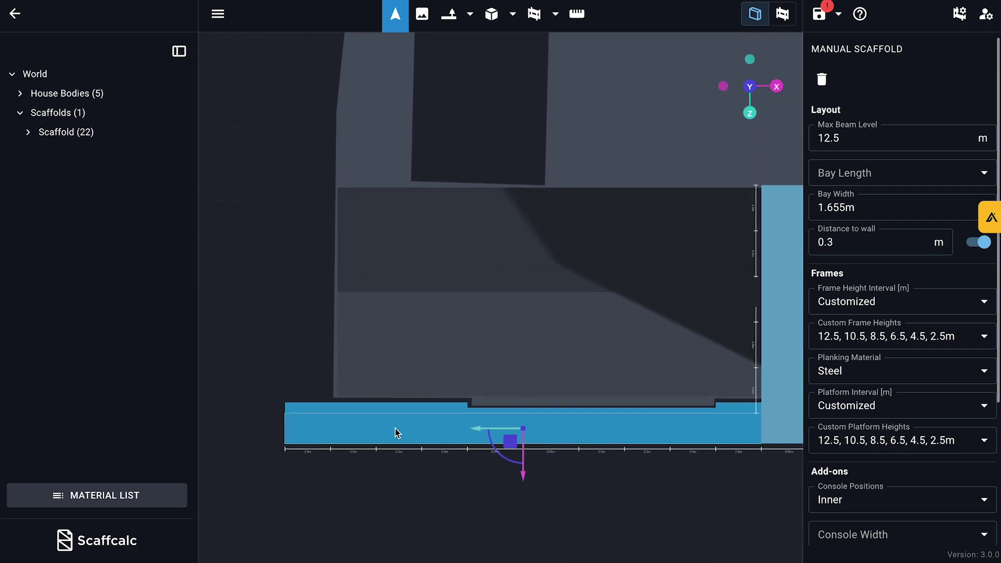
{"action": "left_click", "coordinate": [449, 433]}
{"action": "left_click", "coordinate": [858, 177]}
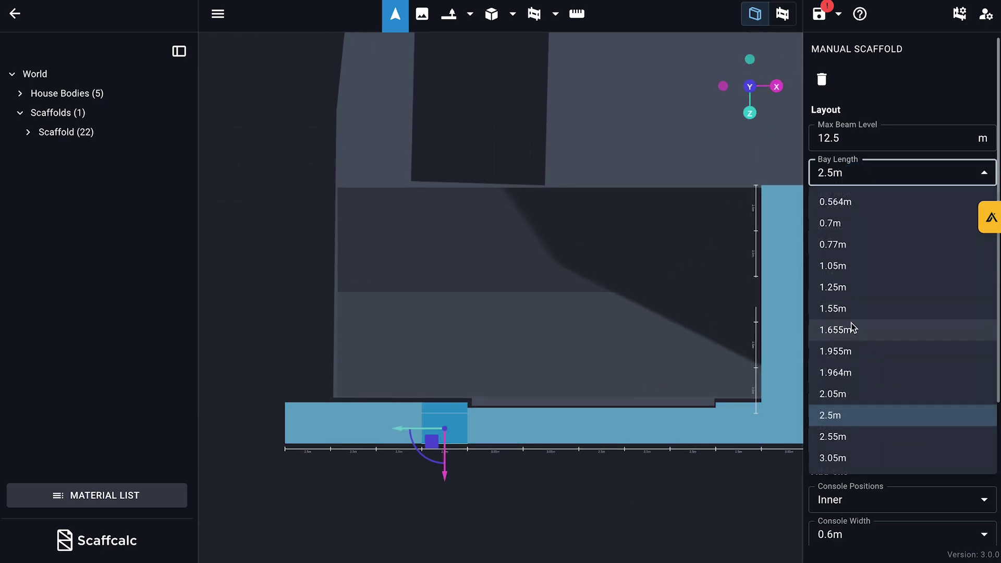
{"action": "left_click", "coordinate": [834, 308]}
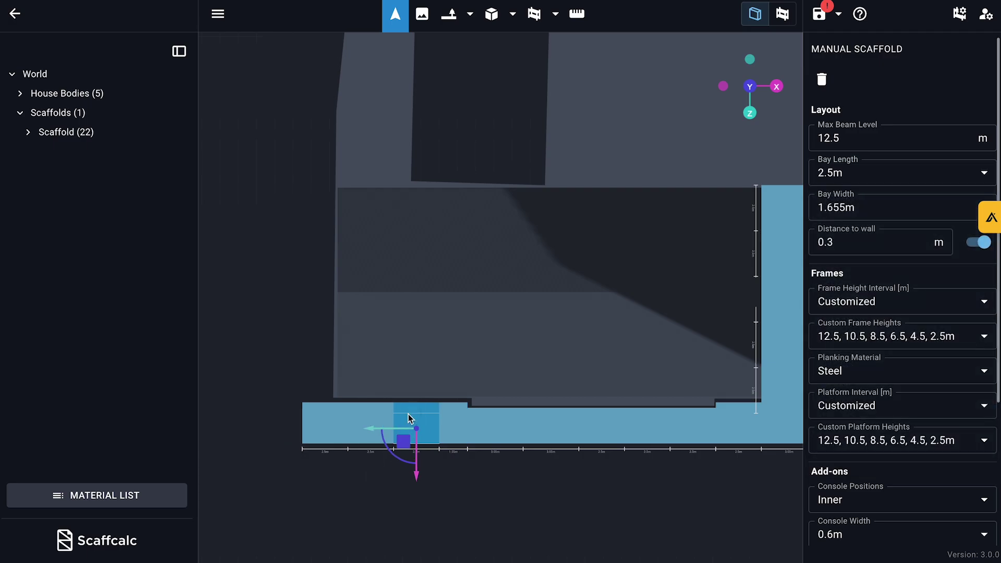
Set the bay length of the three outermost bays at the lower building's end to 2.05 m and check the row in component mode
{"action": "left_click", "coordinate": [860, 172]}
{"action": "left_click", "coordinate": [851, 392]}
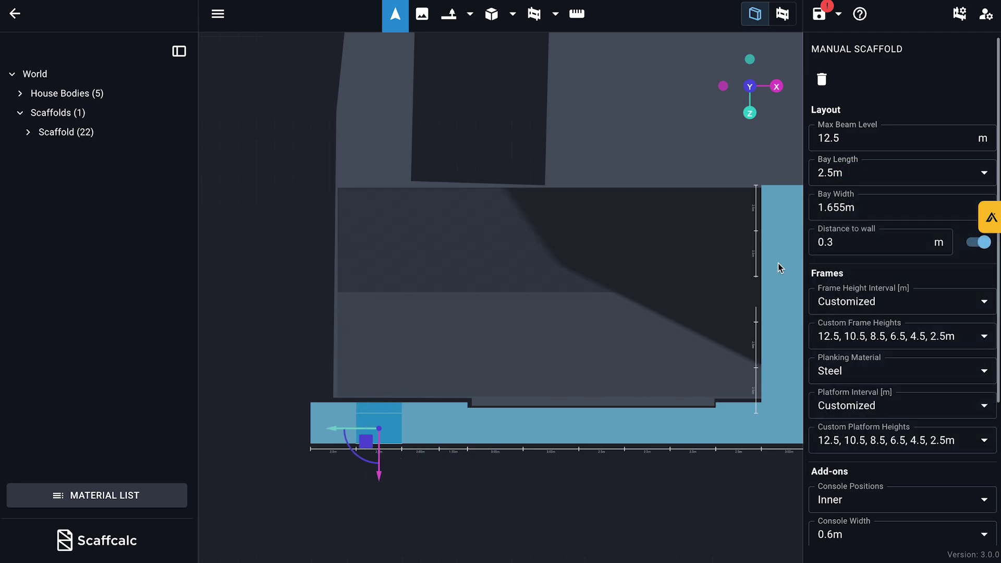
{"action": "left_click", "coordinate": [852, 396]}
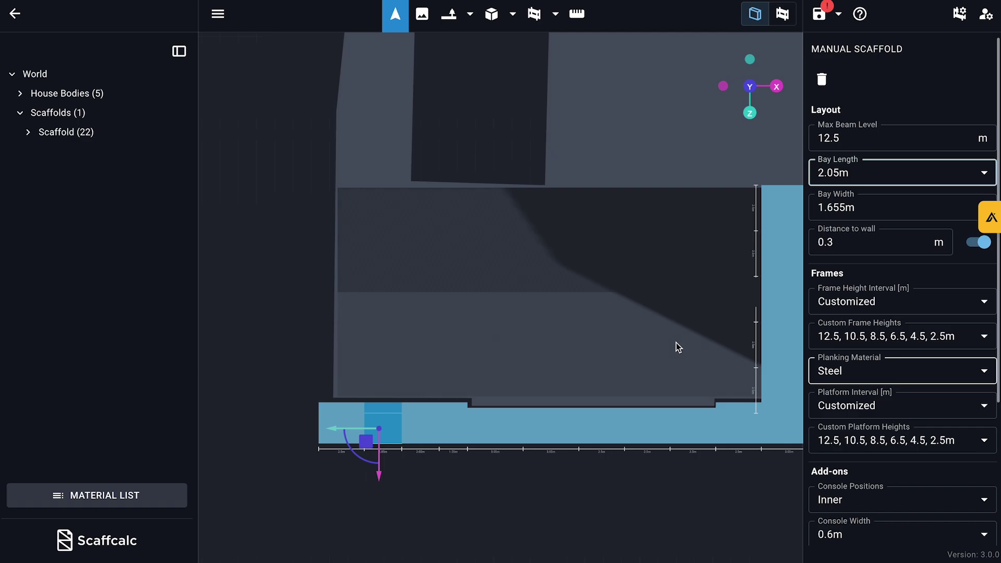
{"action": "left_click", "coordinate": [843, 176]}
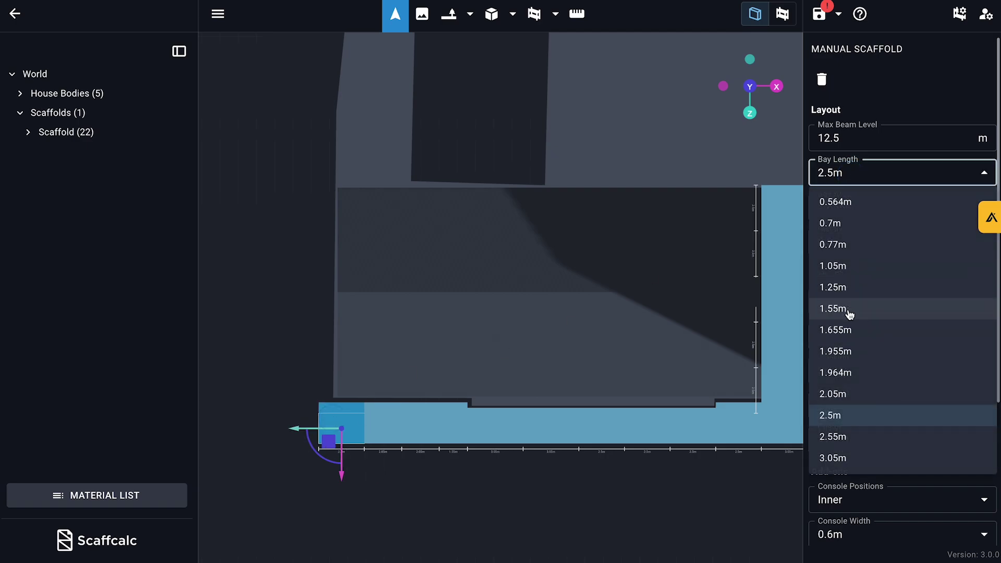
{"action": "left_click", "coordinate": [848, 395]}
{"action": "left_click_drag", "start_coordinate": [633, 511], "coordinate": [603, 429]}
{"action": "left_click", "coordinate": [781, 14]}
{"action": "left_click_drag", "start_coordinate": [499, 445], "coordinate": [454, 357]}
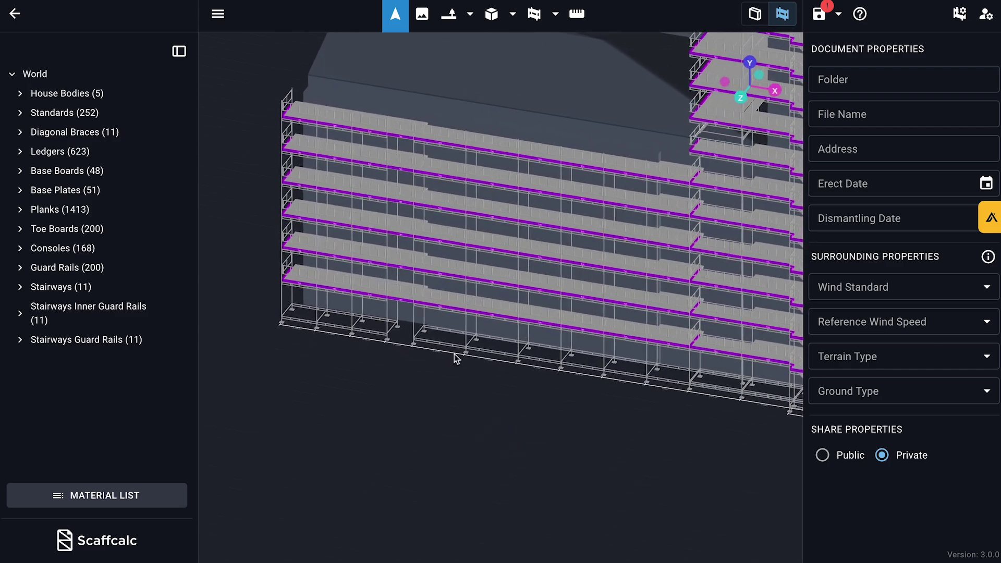
Set the bay length of the bay between the three outermost bays and the protruding section to 2.05 m and compare the scaffold with the reference photo
{"action": "left_click", "coordinate": [753, 21]}
{"action": "left_click", "coordinate": [386, 308]}
{"action": "left_click", "coordinate": [866, 175]}
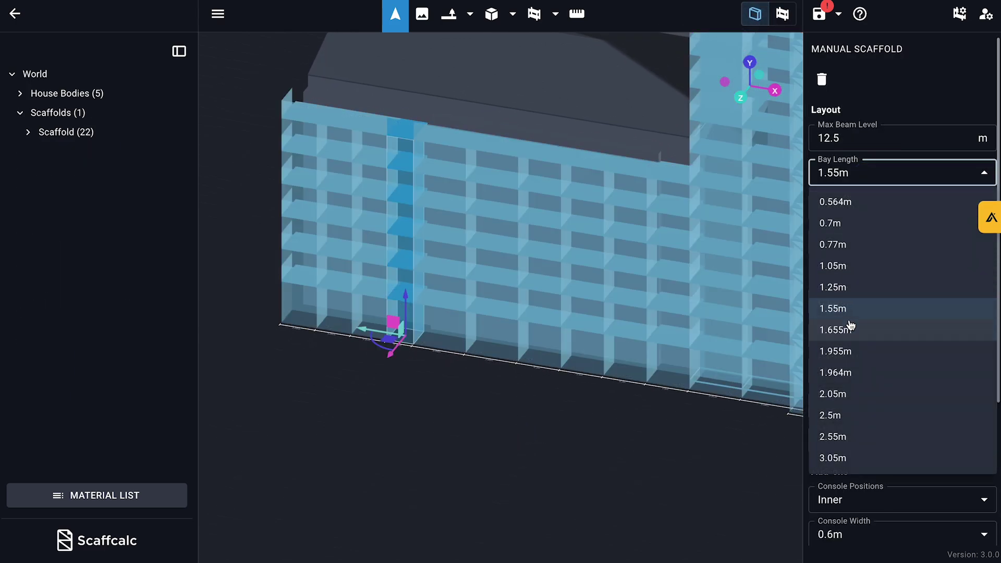
{"action": "left_click", "coordinate": [844, 393]}
{"action": "left_click", "coordinate": [781, 14]}
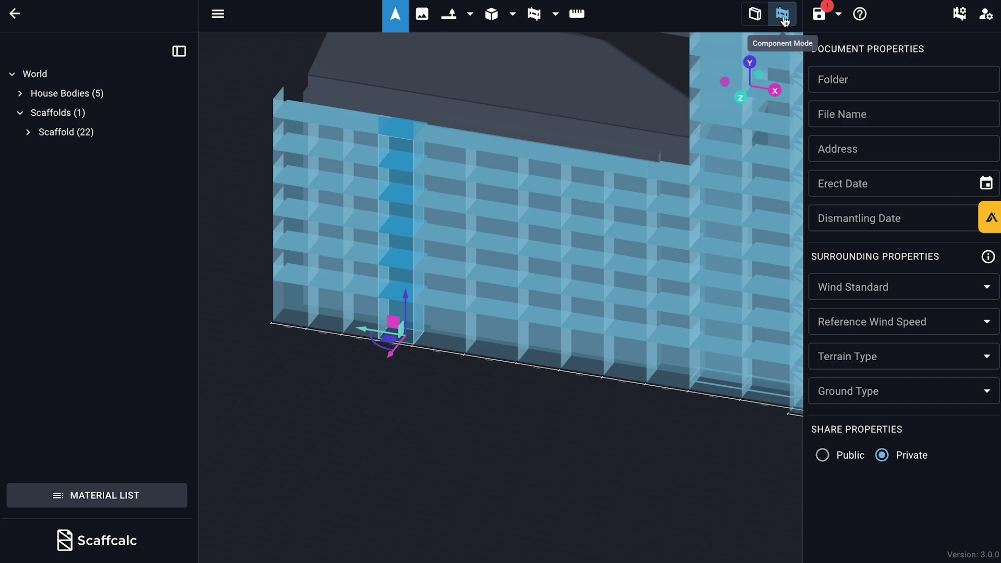
{"action": "left_click_drag", "start_coordinate": [597, 415], "coordinate": [621, 419]}
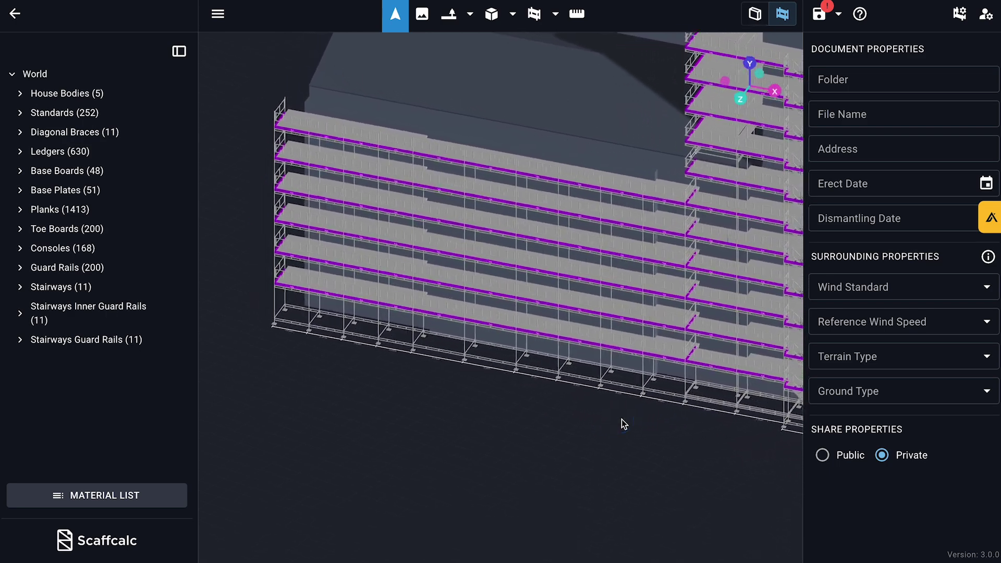
{"action": "scroll", "coordinate": [621, 419], "scroll_direction": "down", "scroll_amount": 5}
{"action": "right_click_drag", "start_coordinate": [579, 424], "coordinate": [476, 437]}
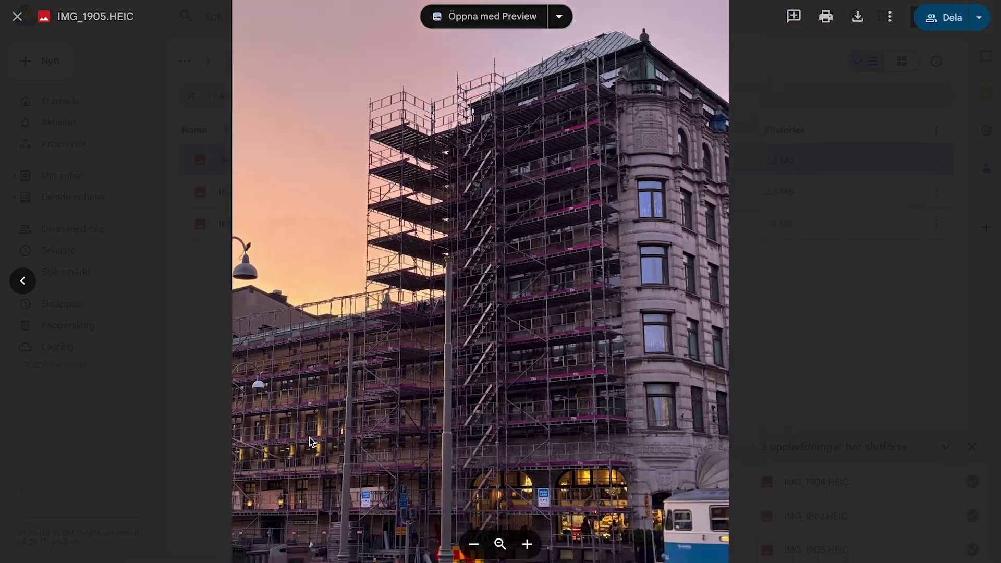
{"action": "scroll", "coordinate": [451, 295], "scroll_direction": "up", "scroll_amount": 6}
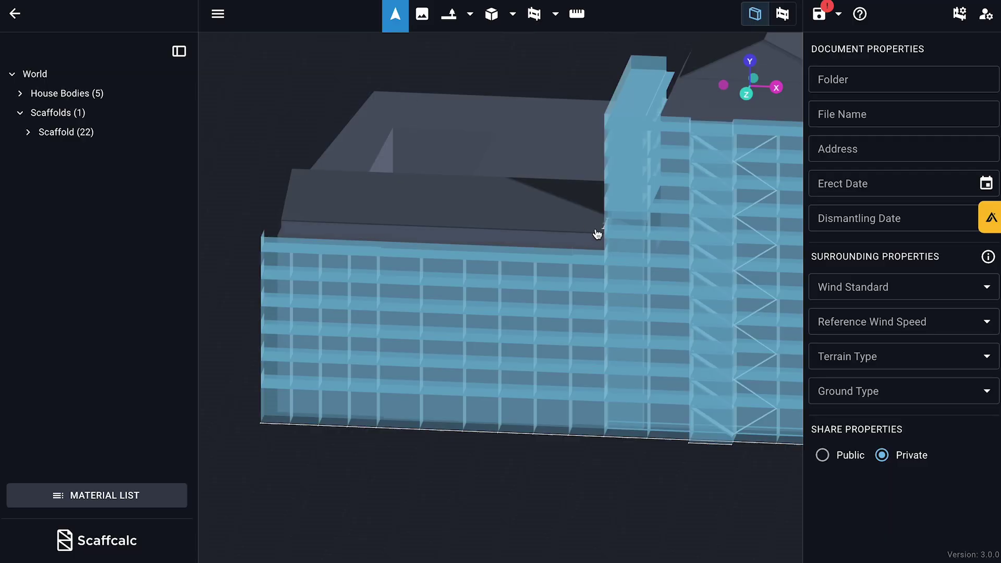
Start a new manual Haki scaffold bay with a 3.05 m bay length and a 3.05 m bay width
{"action": "left_click", "coordinate": [538, 15]}
{"action": "left_click", "coordinate": [886, 248]}
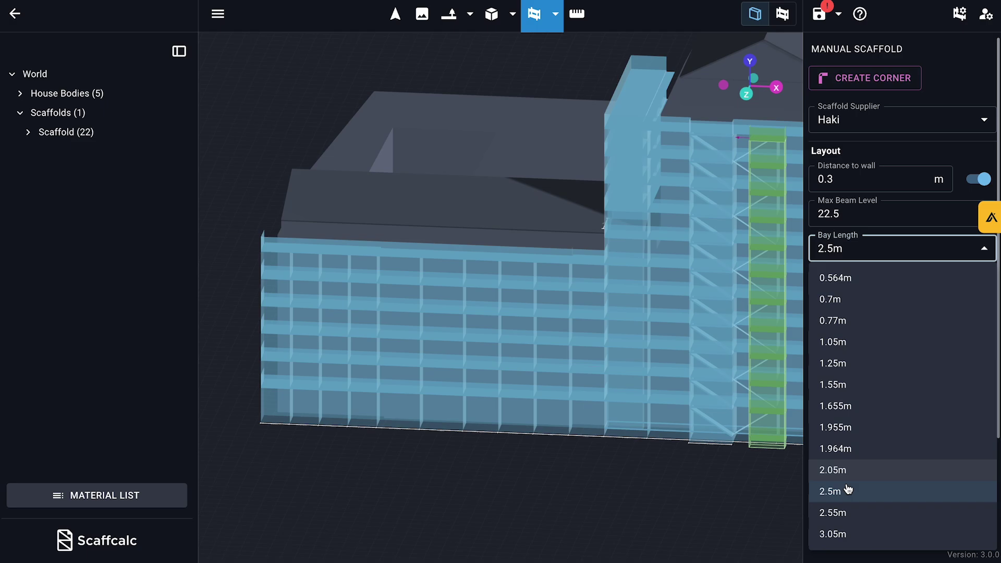
{"action": "left_click", "coordinate": [834, 533]}
{"action": "left_click", "coordinate": [845, 283]}
{"action": "left_click", "coordinate": [834, 550]}
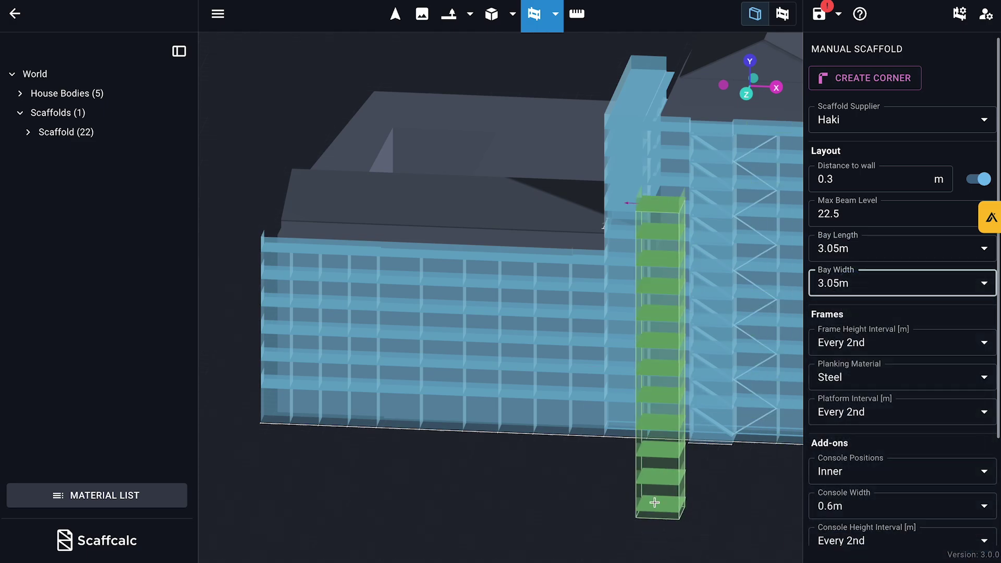
Give the new bay customized platform heights and place it where the tall facade scaffold meets the lower building's row
{"action": "left_click", "coordinate": [834, 415]}
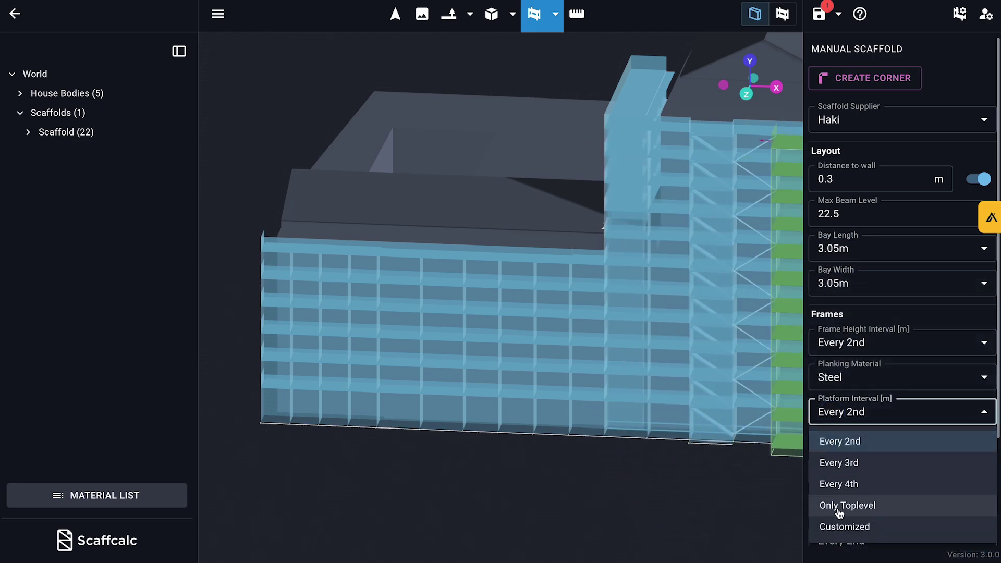
{"action": "left_click", "coordinate": [842, 526]}
{"action": "left_click", "coordinate": [842, 452]}
{"action": "left_click", "coordinate": [702, 515]}
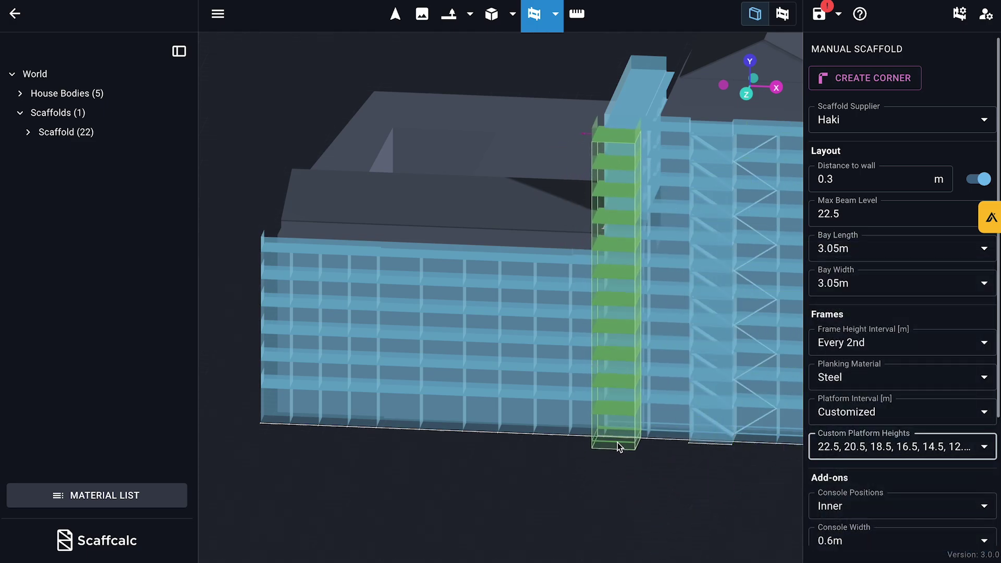
{"action": "left_click", "coordinate": [624, 439]}
{"action": "key", "text": "Escape"}
{"action": "scroll", "coordinate": [668, 267], "scroll_direction": "up", "scroll_amount": 3}
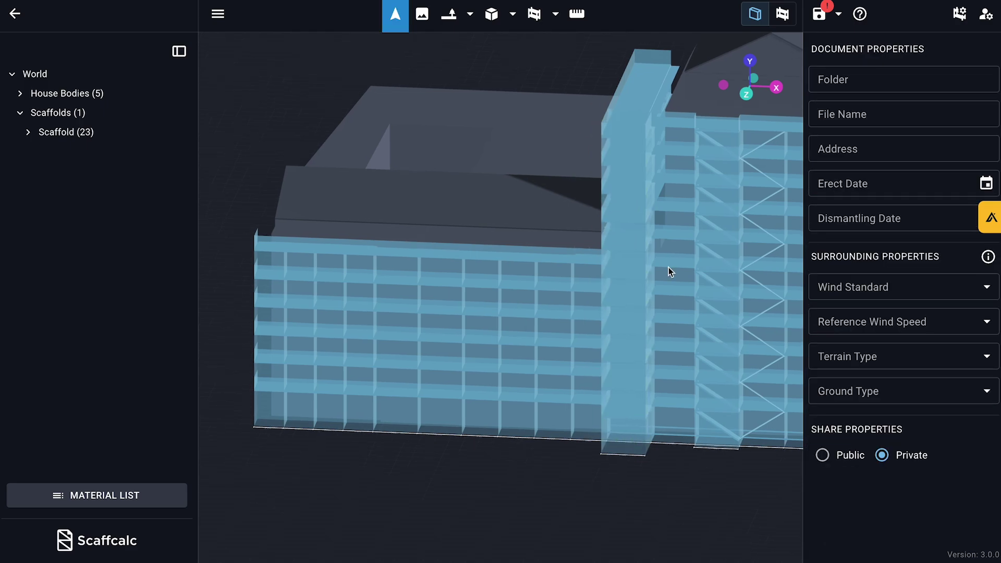
Set customized console heights for the selected bays at the top of the junction and check them in component mode
{"action": "right_click_drag", "start_coordinate": [672, 130], "coordinate": [445, 274]}
{"action": "scroll", "coordinate": [445, 275], "scroll_direction": "up", "scroll_amount": 8}
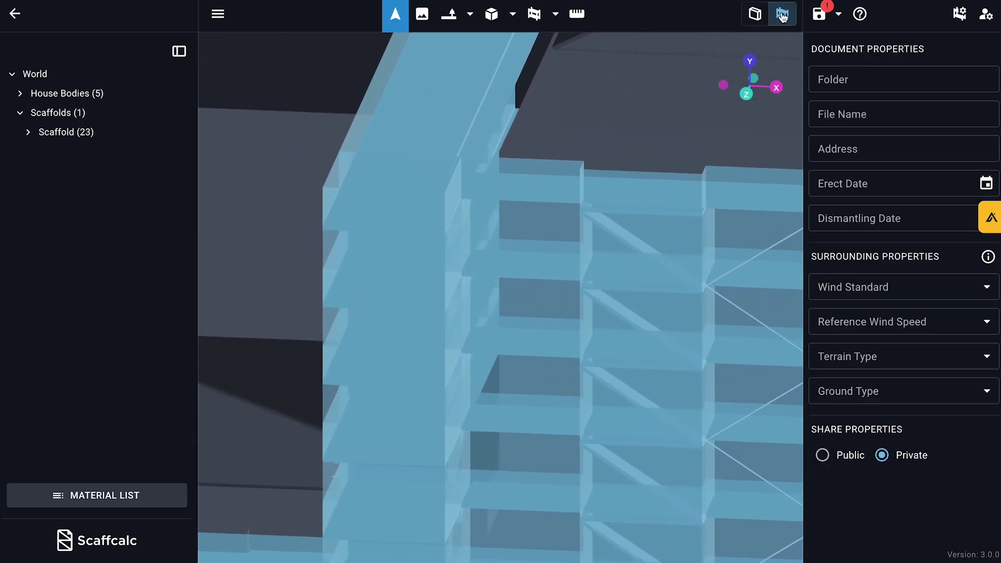
{"action": "left_click", "coordinate": [782, 14]}
{"action": "left_click", "coordinate": [755, 15]}
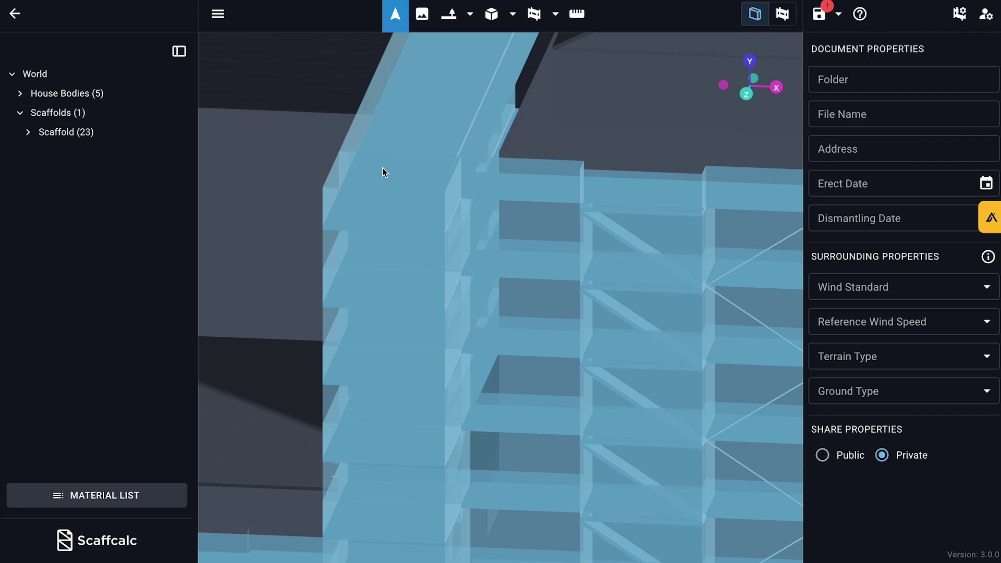
{"action": "left_click", "coordinate": [383, 166]}
{"action": "left_click", "coordinate": [413, 183]}
{"action": "scroll", "coordinate": [893, 515], "scroll_direction": "down", "scroll_amount": 3}
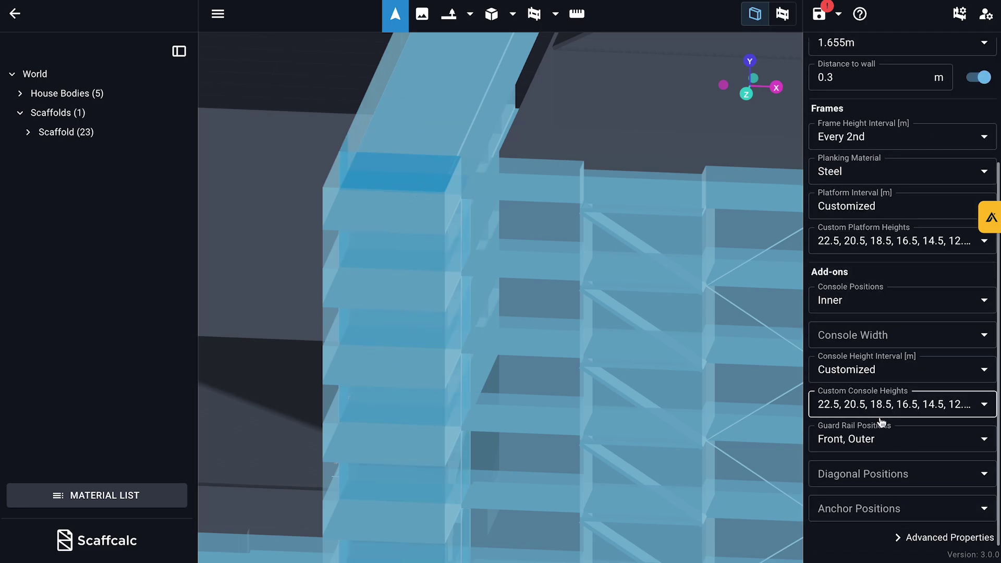
{"action": "left_click", "coordinate": [783, 14]}
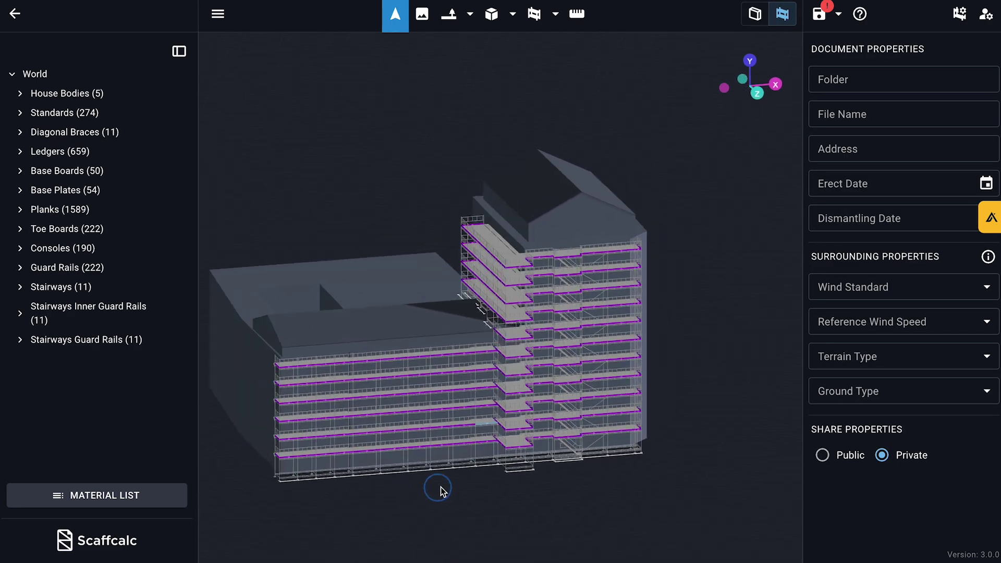
Delete the guard rails and toe boards that block the passage from the lower building's platforms to the new bay on all six levels
{"action": "mouse_move", "coordinate": [440, 485]}
{"action": "left_mouse_down"}
{"action": "mouse_move", "coordinate": [454, 481]}
{"action": "mouse_move", "coordinate": [440, 483]}
{"action": "left_mouse_up"}
{"action": "scroll", "coordinate": [521, 418], "scroll_direction": "up", "scroll_amount": 5}
{"action": "right_click_drag", "start_coordinate": [523, 419], "coordinate": [567, 364]}
{"action": "scroll", "coordinate": [569, 369], "scroll_direction": "up", "scroll_amount": 4}
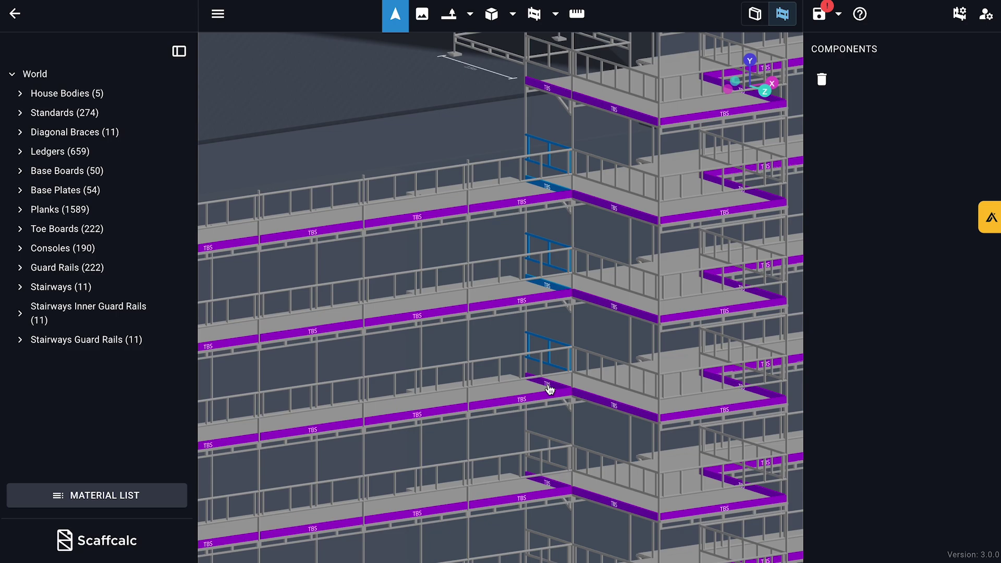
{"action": "key", "text": "Delete"}
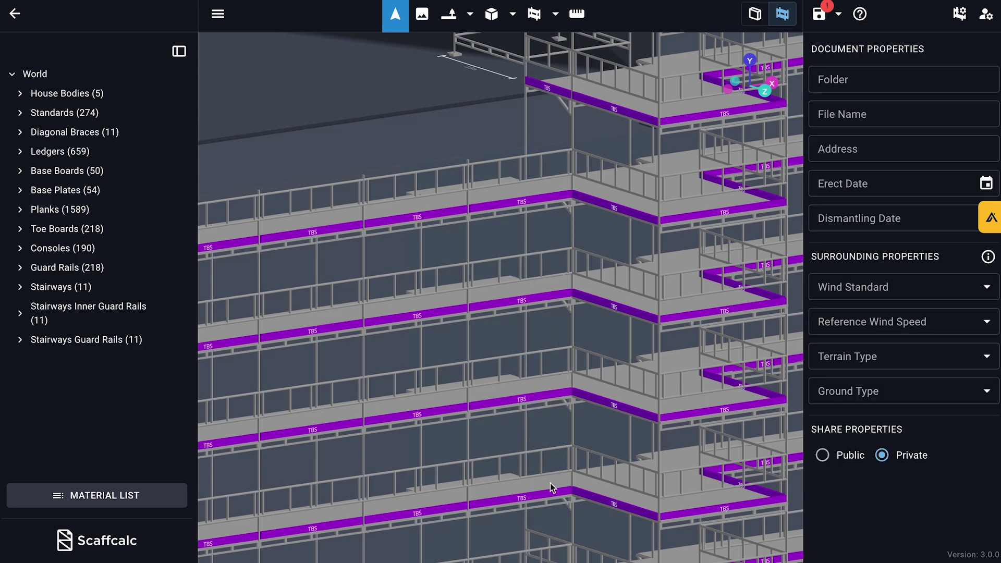
{"action": "scroll", "coordinate": [533, 283], "scroll_direction": "up", "scroll_amount": 5}
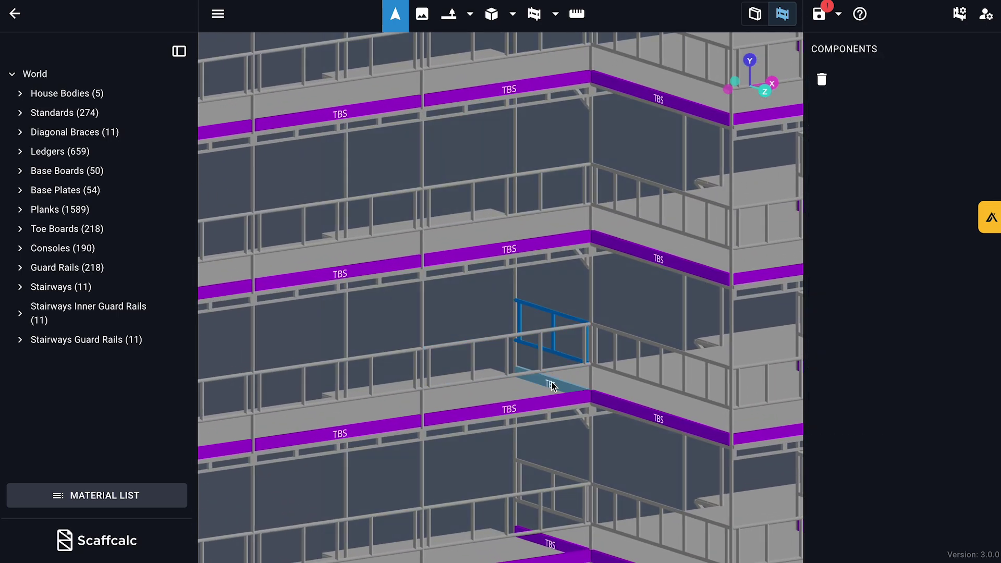
{"action": "key", "text": "Delete"}
{"action": "scroll", "coordinate": [542, 277], "scroll_direction": "down", "scroll_amount": 5}
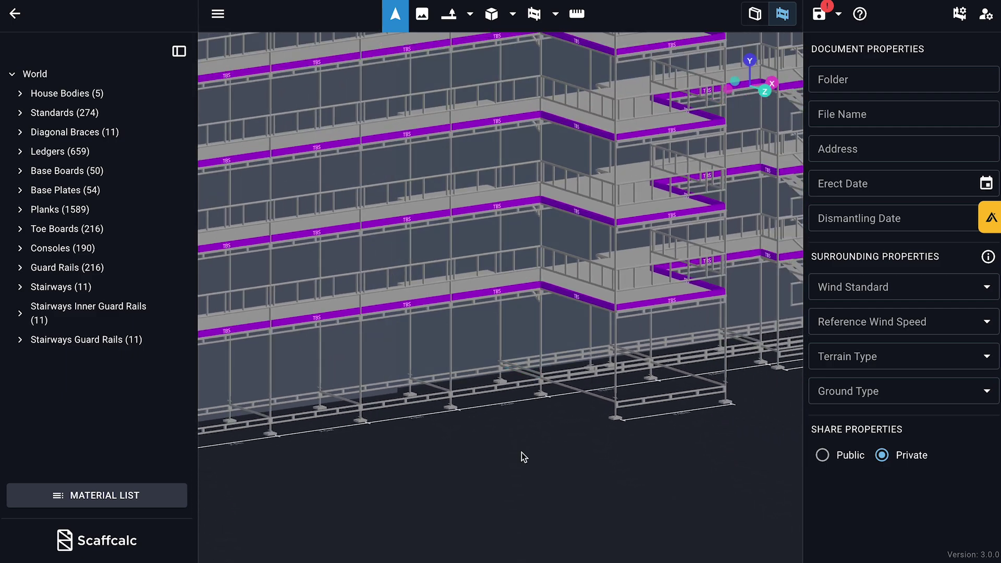
Add outer diagonals in a zig-zag pattern to the new junction bay and check them in component mode
{"action": "scroll", "coordinate": [521, 452], "scroll_direction": "down", "scroll_amount": 10}
{"action": "left_click_drag", "start_coordinate": [533, 513], "coordinate": [438, 502]}
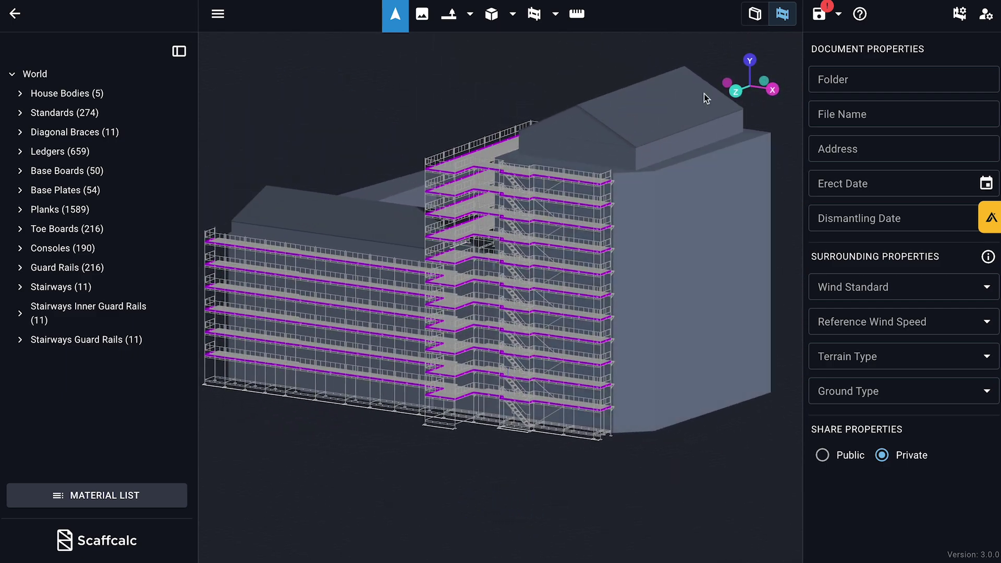
{"action": "left_click", "coordinate": [754, 14]}
{"action": "left_click", "coordinate": [470, 348]}
{"action": "scroll", "coordinate": [858, 461], "scroll_direction": "down", "scroll_amount": 4}
{"action": "left_click", "coordinate": [881, 473]}
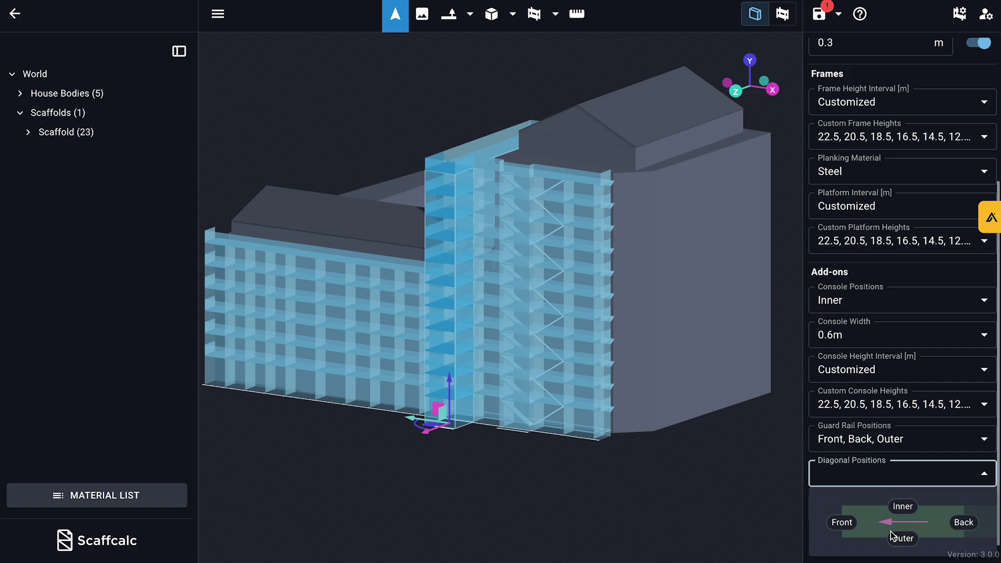
{"action": "left_click", "coordinate": [902, 539]}
{"action": "left_click", "coordinate": [876, 509]}
{"action": "left_click", "coordinate": [873, 528]}
{"action": "right_click_drag", "start_coordinate": [531, 472], "coordinate": [735, 506]}
{"action": "scroll", "coordinate": [618, 497], "scroll_direction": "up", "scroll_amount": 2}
{"action": "scroll", "coordinate": [623, 288], "scroll_direction": "up", "scroll_amount": 5}
{"action": "left_click", "coordinate": [781, 14]}
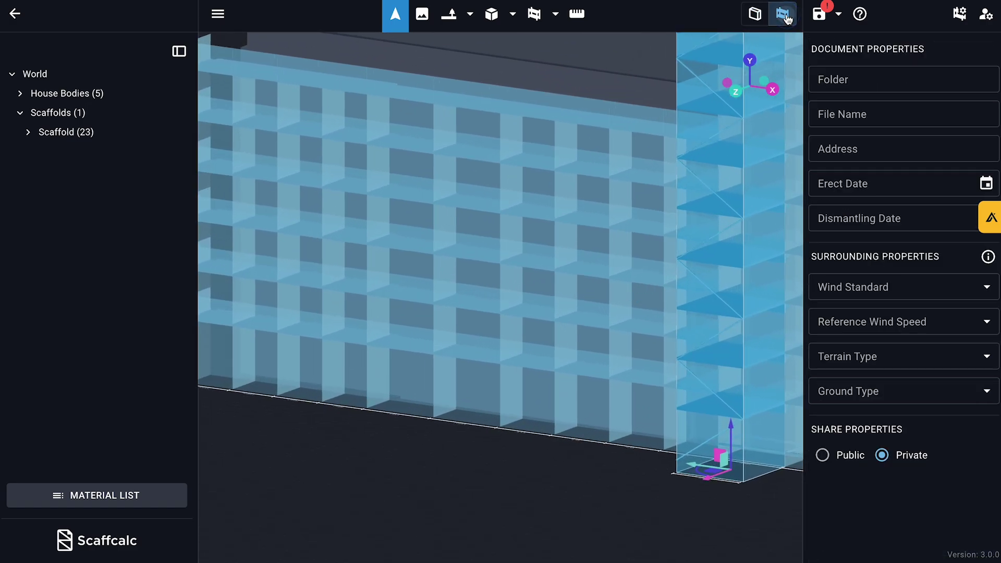
Add outer zig-zag diagonals to the first wider bay with 0.3 m consoles along the middle of the lower building
{"action": "left_click", "coordinate": [754, 13]}
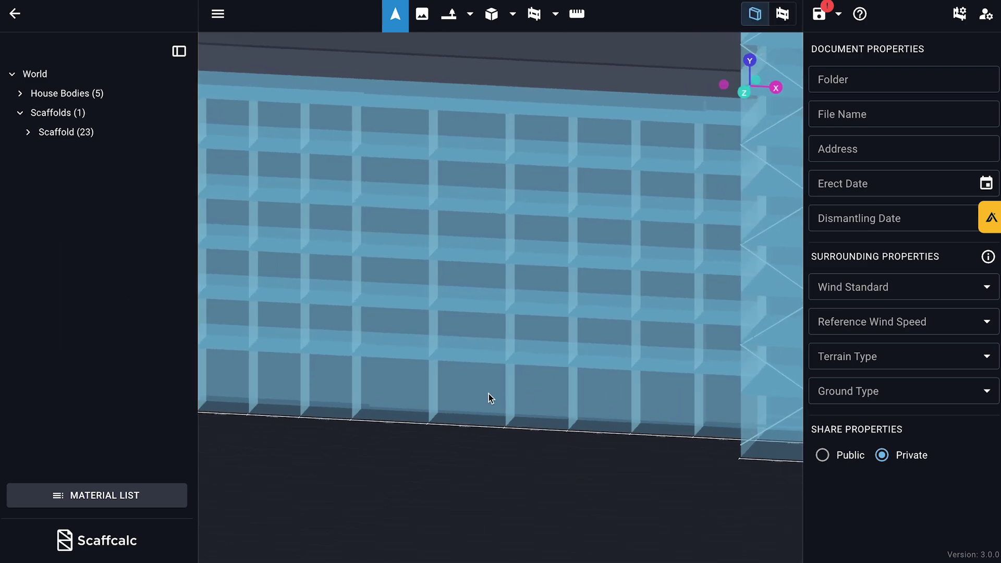
{"action": "left_click", "coordinate": [488, 394]}
{"action": "scroll", "coordinate": [860, 471], "scroll_direction": "down", "scroll_amount": 4}
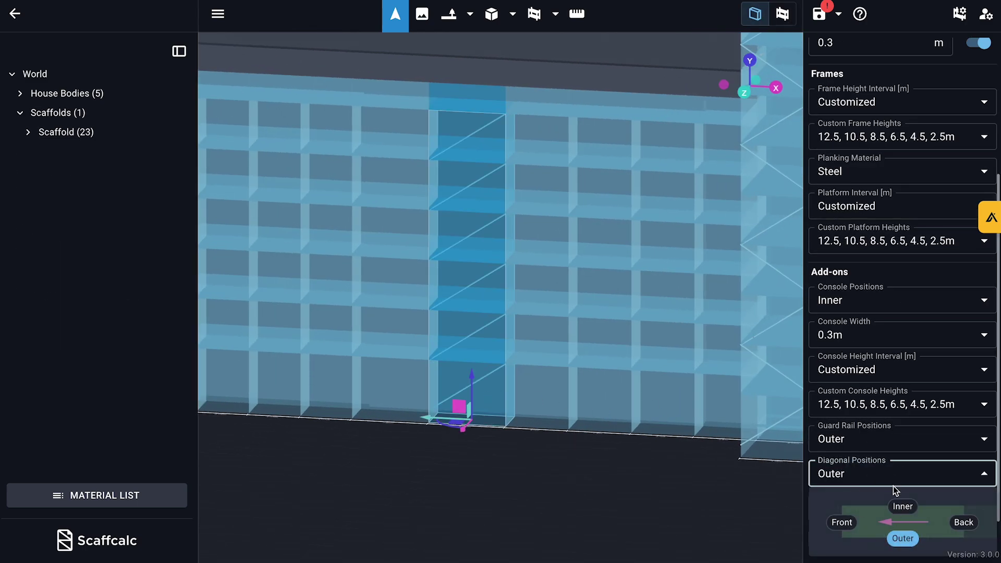
{"action": "left_click", "coordinate": [888, 514]}
{"action": "left_click", "coordinate": [844, 530]}
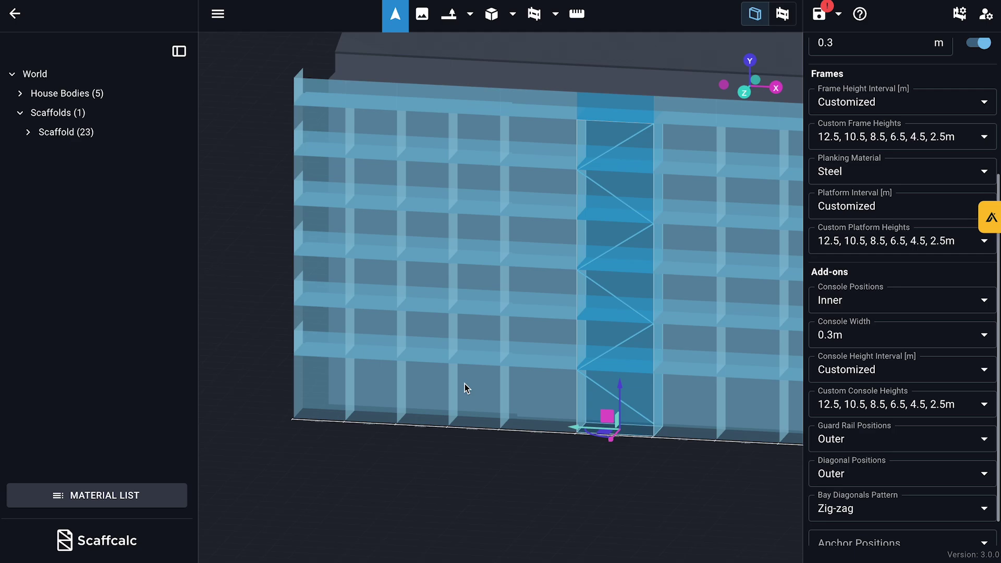
Add outer zig-zag diagonals to the outermost bay at the lower building's end and show the whole scaffold in component mode
{"action": "left_click", "coordinate": [328, 386]}
{"action": "left_click", "coordinate": [866, 474]}
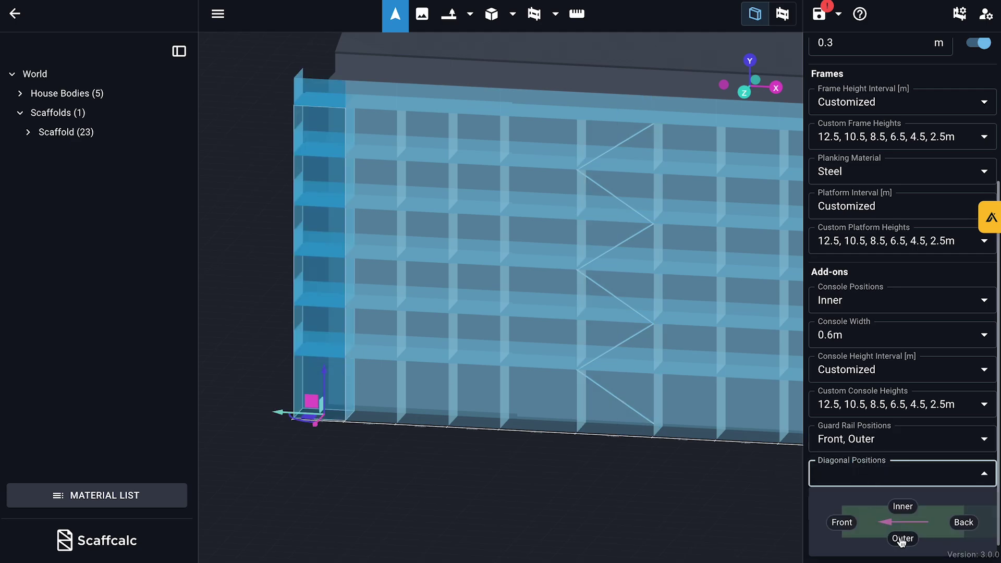
{"action": "left_click", "coordinate": [875, 508]}
{"action": "left_click", "coordinate": [844, 527]}
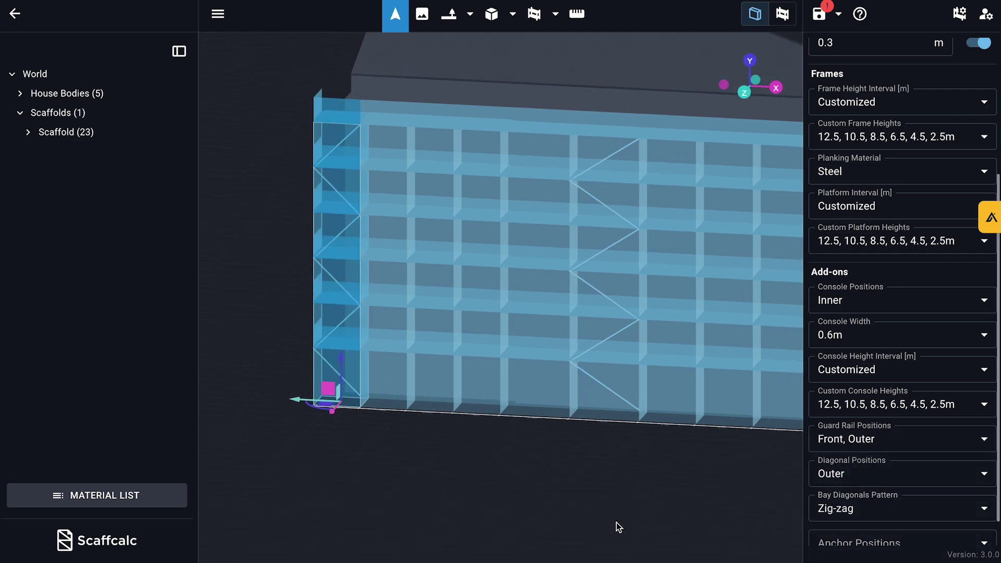
{"action": "scroll", "coordinate": [476, 472], "scroll_direction": "down", "scroll_amount": 3}
{"action": "right_click_drag", "start_coordinate": [662, 438], "coordinate": [504, 531]}
{"action": "left_click", "coordinate": [783, 10]}
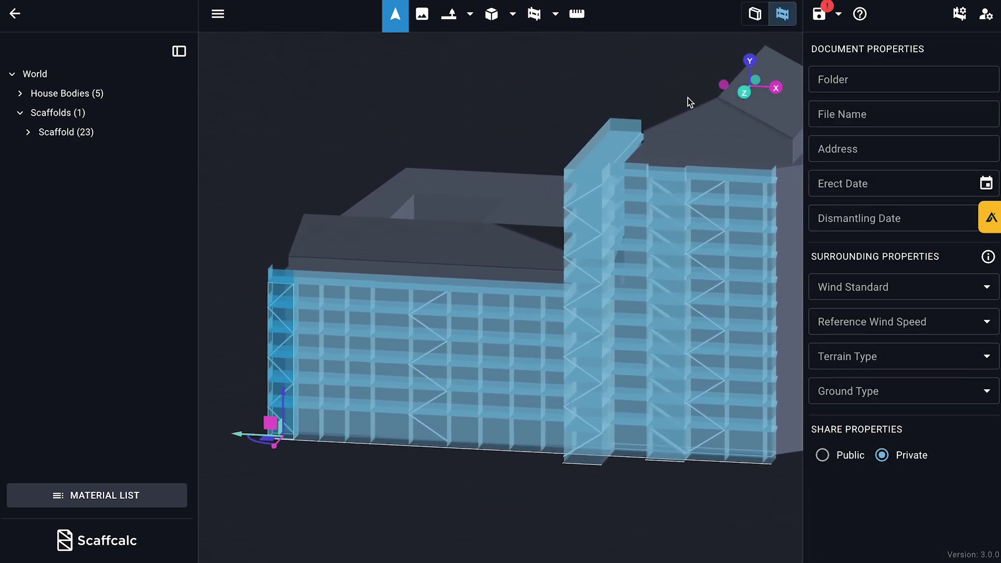
Examine the finished scaffold in straight side, front and opposite side views, including the consoles and the gap to the facade
{"action": "left_click_drag", "start_coordinate": [514, 501], "coordinate": [453, 240]}
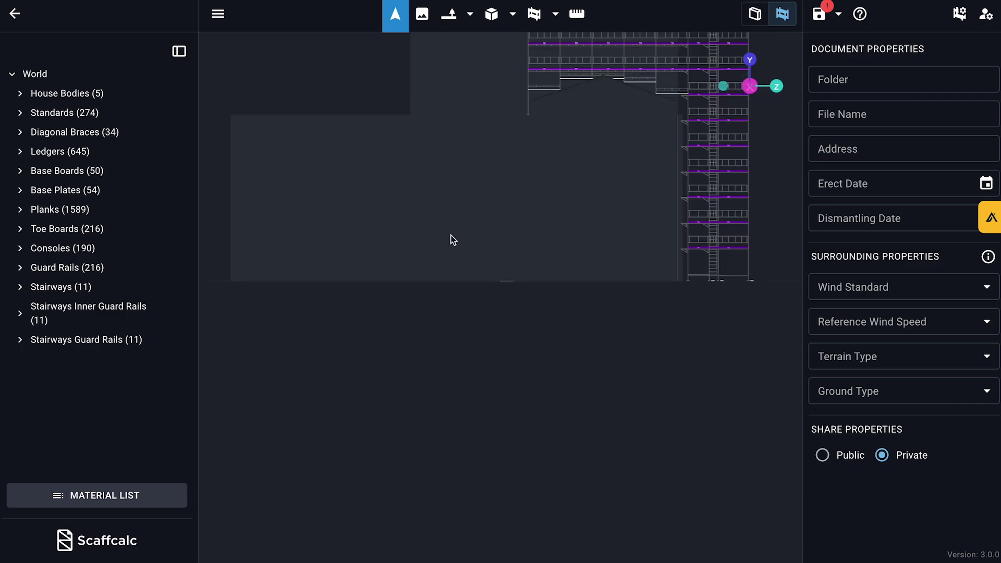
{"action": "right_click_drag", "start_coordinate": [656, 186], "coordinate": [524, 377]}
{"action": "scroll", "coordinate": [563, 327], "scroll_direction": "up", "scroll_amount": 5}
{"action": "scroll", "coordinate": [528, 404], "scroll_direction": "down", "scroll_amount": 2}
{"action": "left_click", "coordinate": [775, 86]}
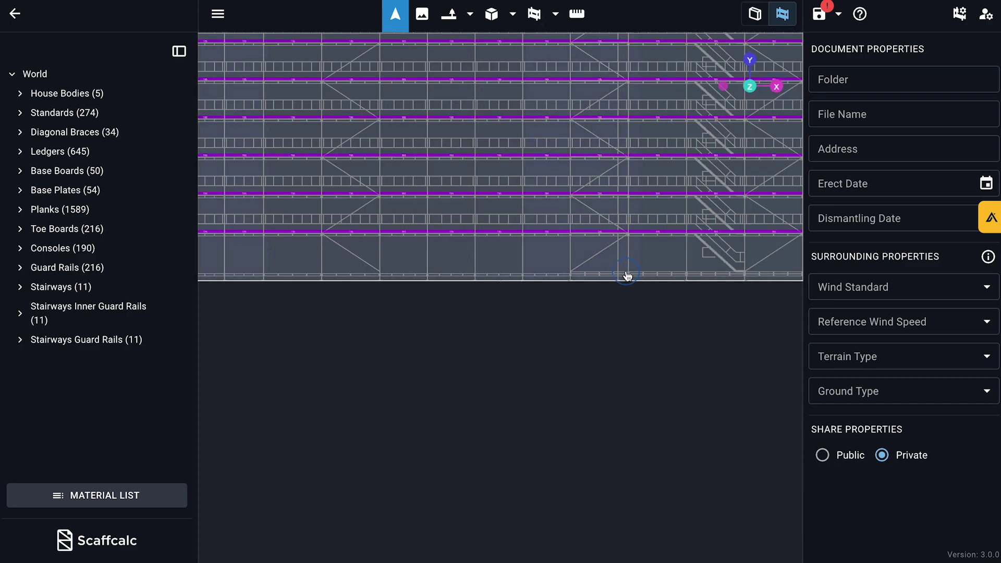
{"action": "scroll", "coordinate": [658, 492], "scroll_direction": "up", "scroll_amount": 4}
{"action": "right_click_drag", "start_coordinate": [659, 492], "coordinate": [639, 489]}
{"action": "scroll", "coordinate": [639, 489], "scroll_direction": "down", "scroll_amount": 1}
{"action": "left_click", "coordinate": [777, 87]}
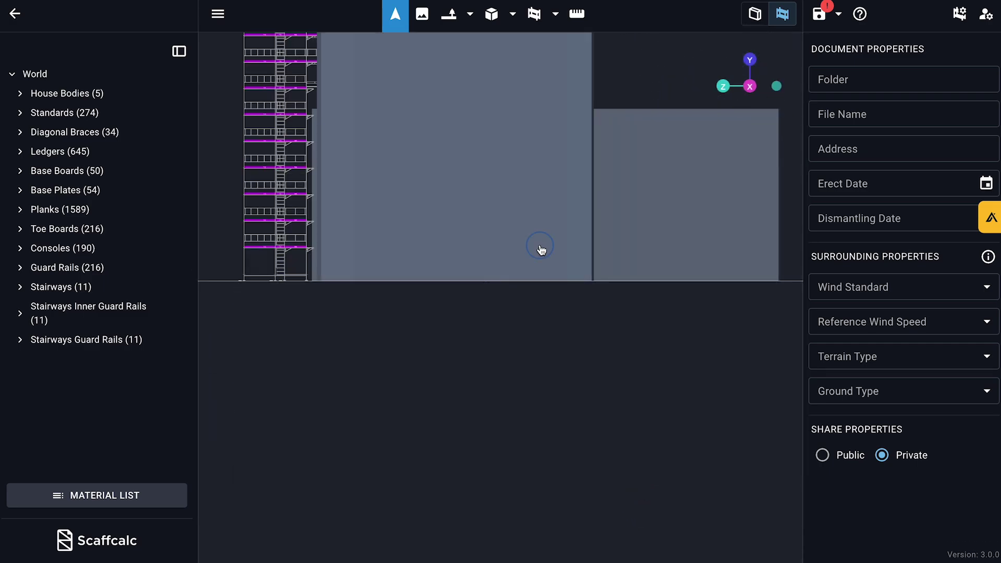
{"action": "scroll", "coordinate": [562, 345], "scroll_direction": "up", "scroll_amount": 8}
{"action": "right_click_drag", "start_coordinate": [343, 307], "coordinate": [566, 277]}
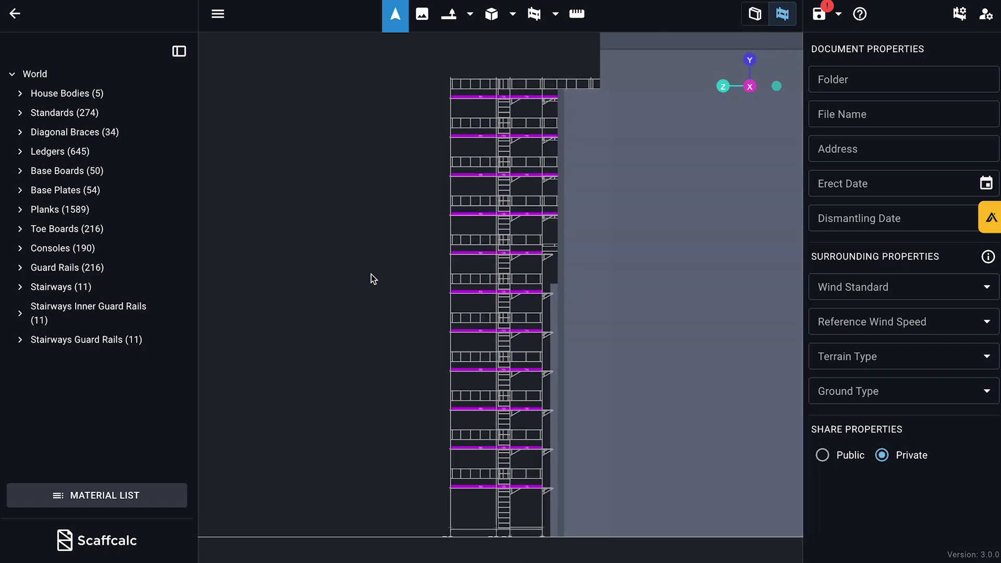
Switch to the perspective camera and orbit to a low street-level view of both buildings for comparison with the reference photo
{"action": "left_click_drag", "start_coordinate": [372, 276], "coordinate": [433, 288]}
{"action": "scroll", "coordinate": [409, 335], "scroll_direction": "down", "scroll_amount": 10}
{"action": "mouse_move", "coordinate": [410, 335]}
{"action": "left_mouse_down"}
{"action": "mouse_move", "coordinate": [530, 364]}
{"action": "mouse_move", "coordinate": [527, 355]}
{"action": "mouse_move", "coordinate": [415, 331]}
{"action": "left_mouse_up"}
{"action": "right_click_drag", "start_coordinate": [415, 331], "coordinate": [392, 346]}
{"action": "left_click_drag", "start_coordinate": [392, 346], "coordinate": [382, 464]}
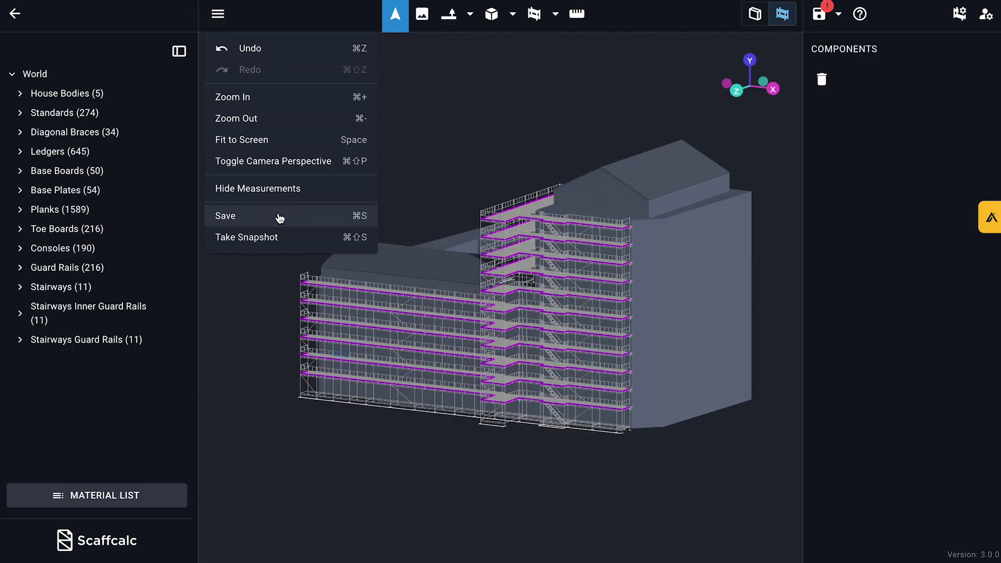
{"action": "left_click", "coordinate": [264, 164]}
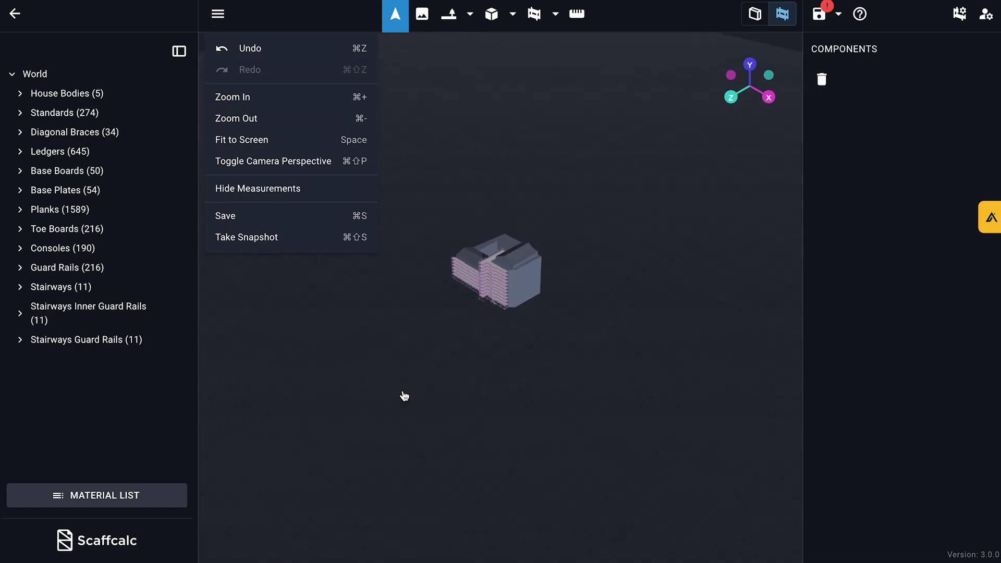
{"action": "left_click", "coordinate": [373, 346]}
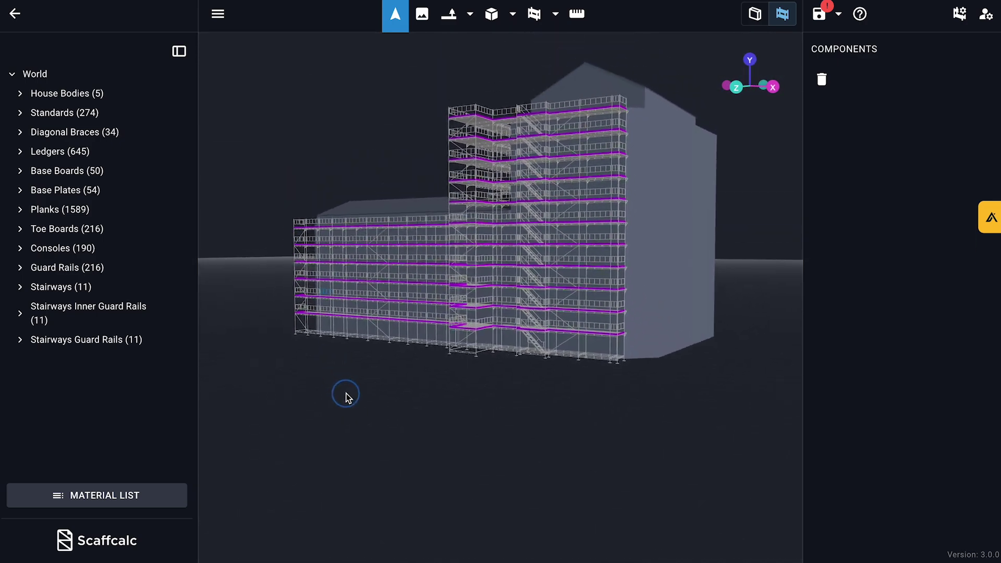
{"action": "left_click_drag", "start_coordinate": [342, 396], "coordinate": [369, 227]}
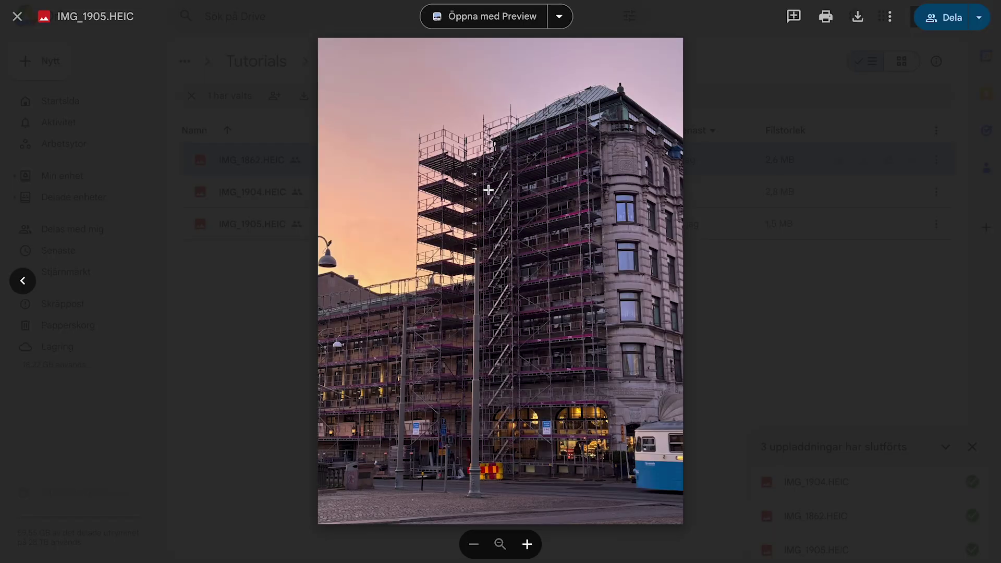
Switch to the photo preview in Google Drive and examine the reference photo before IMG_1905.HEIC up close
{"action": "key", "text": "Left"}
{"action": "scroll", "coordinate": [527, 313], "scroll_direction": "up", "scroll_amount": 5, "text": "ctrl"}
{"action": "scroll", "coordinate": [528, 312], "scroll_direction": "down", "scroll_amount": 3, "text": "ctrl"}
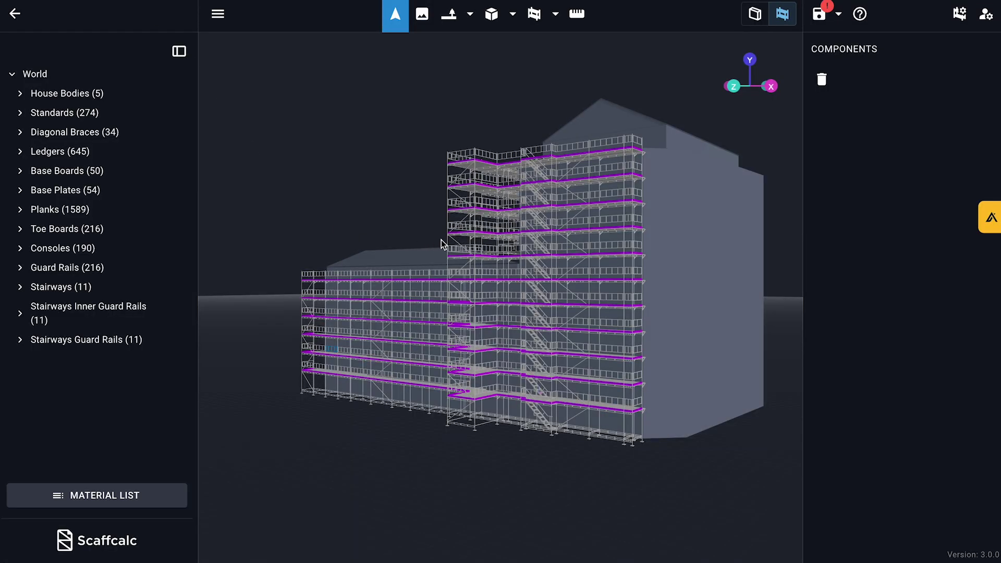
Orbit the model to an end-on view of the scaffold and compare it with a close-up of reference photo IMG_1862.HEIC
{"action": "left_click_drag", "start_coordinate": [442, 244], "coordinate": [386, 207]}
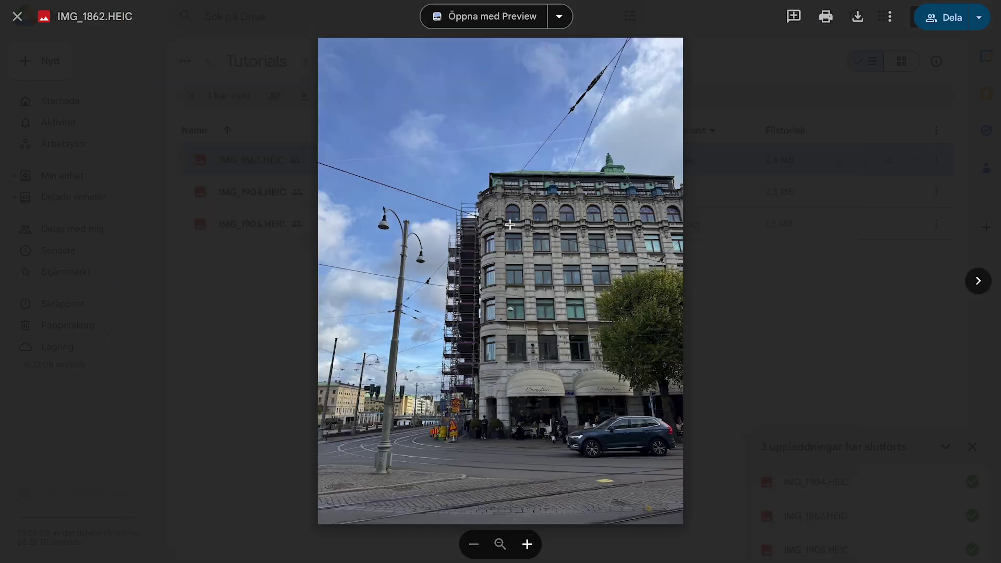
{"action": "scroll", "coordinate": [499, 276], "scroll_direction": "up", "scroll_amount": 8, "text": "ctrl"}
{"action": "left_click_drag", "start_coordinate": [499, 276], "coordinate": [561, 206]}
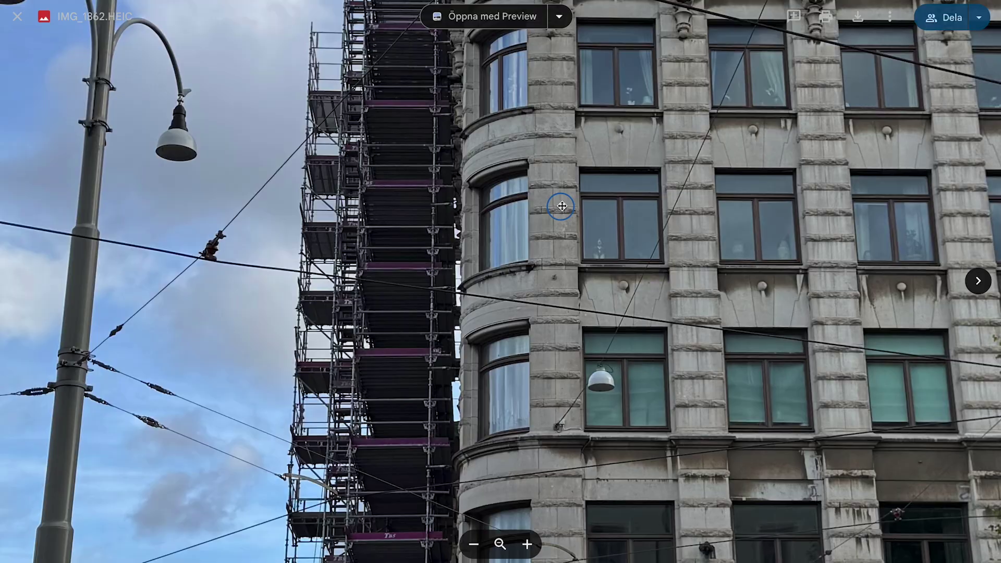
{"action": "scroll", "coordinate": [561, 205], "scroll_direction": "down", "scroll_amount": 8, "text": "ctrl"}
{"action": "scroll", "coordinate": [563, 208], "scroll_direction": "up", "scroll_amount": 4, "text": "ctrl"}
{"action": "scroll", "coordinate": [563, 208], "scroll_direction": "down", "scroll_amount": 2, "text": "ctrl"}
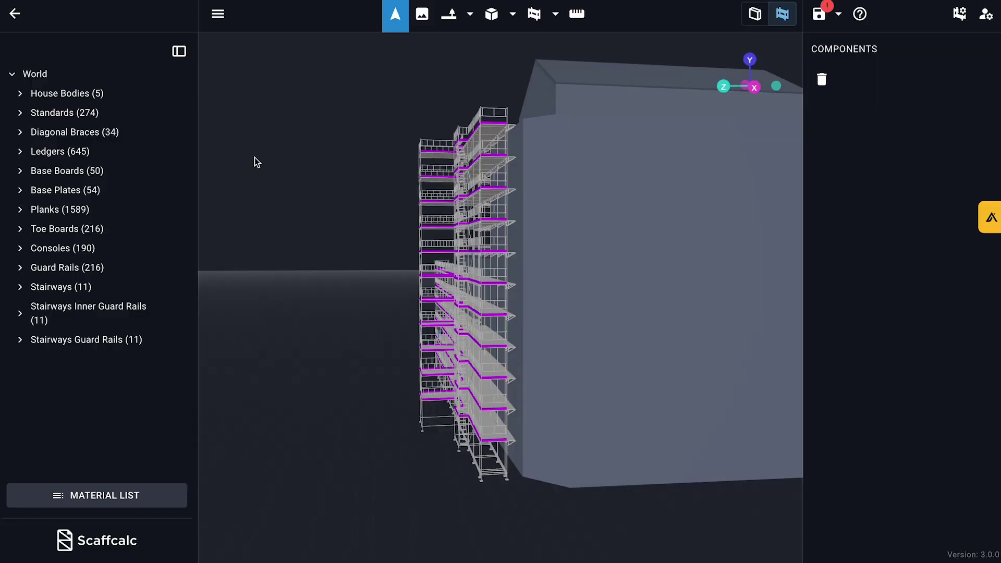
{"action": "left_click_drag", "start_coordinate": [252, 161], "coordinate": [349, 214]}
{"action": "left_click_drag", "start_coordinate": [256, 469], "coordinate": [223, 454]}
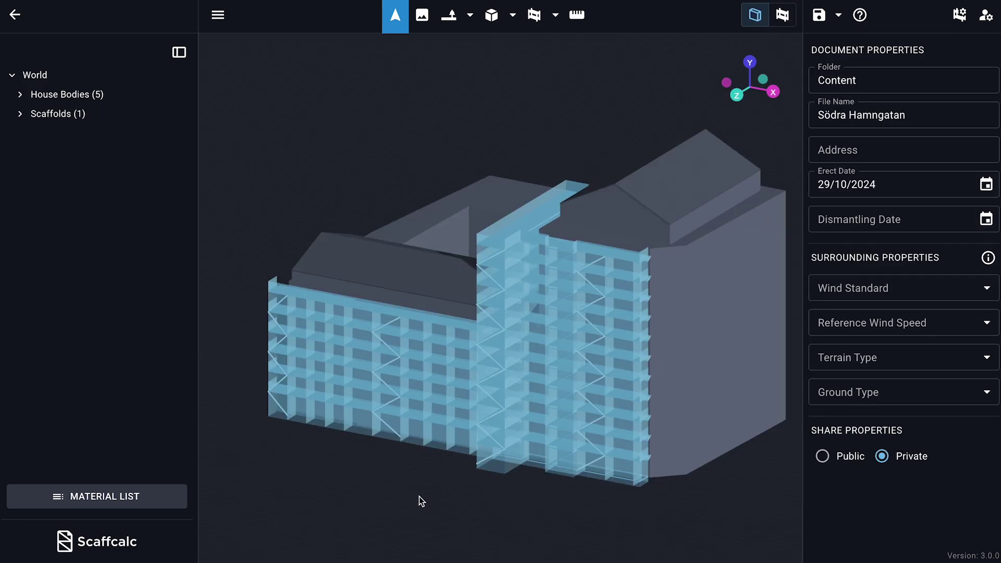
Set the surrounding properties to wind standard EN, reference wind speed 26 m/s, Terrain Type 4 and ground type Asphalt
{"action": "left_click_drag", "start_coordinate": [419, 497], "coordinate": [448, 505]}
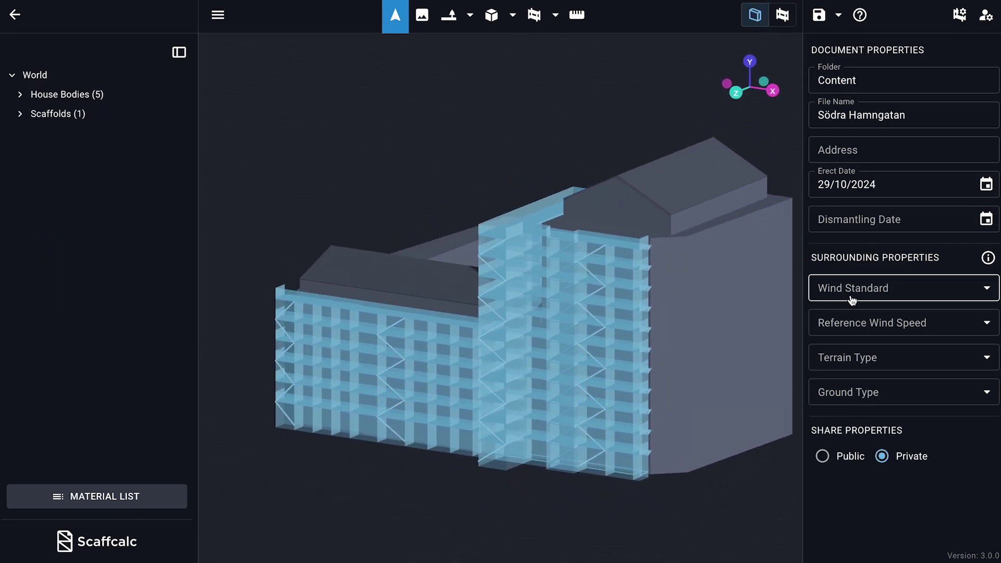
{"action": "left_click", "coordinate": [847, 323]}
{"action": "left_click", "coordinate": [845, 324]}
{"action": "left_click", "coordinate": [833, 451]}
{"action": "left_click", "coordinate": [855, 365]}
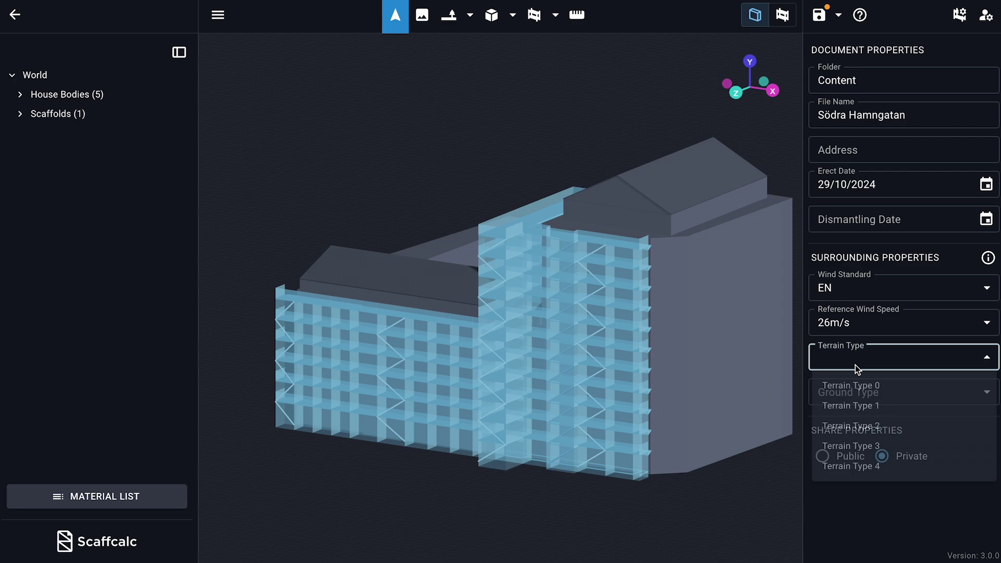
{"action": "left_click", "coordinate": [844, 471]}
{"action": "left_click", "coordinate": [845, 396]}
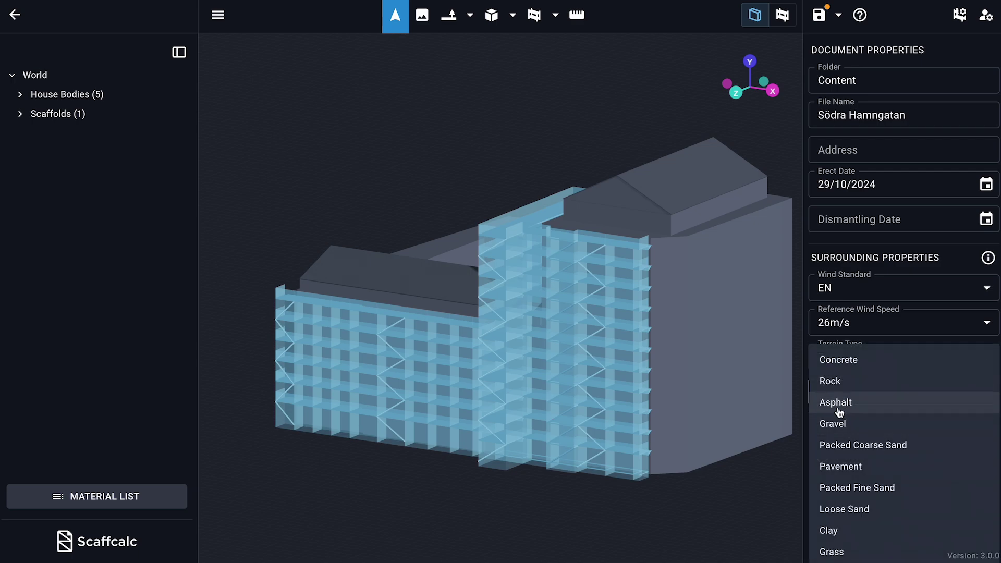
{"action": "left_click", "coordinate": [838, 411]}
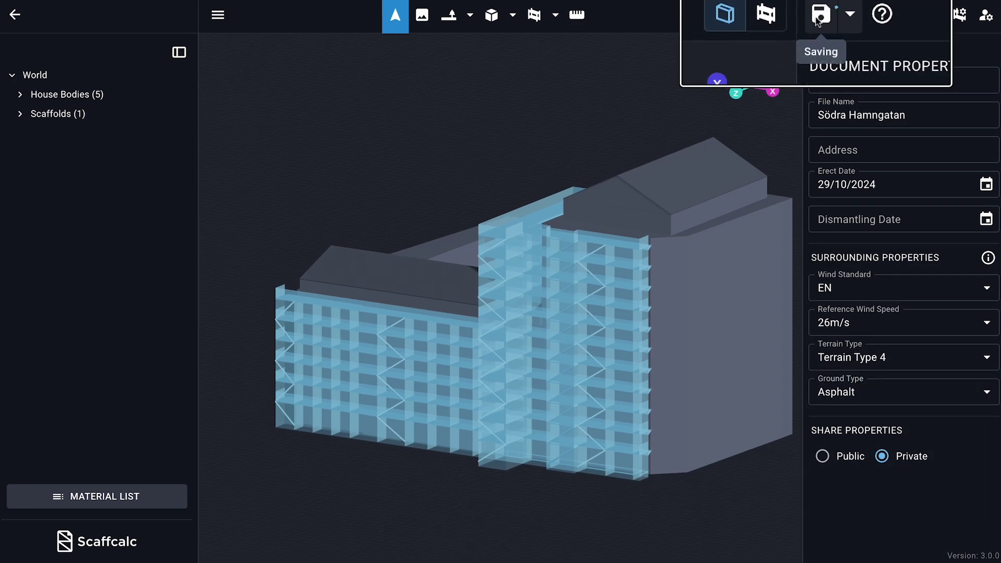
Leave the project and send feedback rated Excellent, tagged User friendly, with the comment "Great stuff!!"
{"action": "left_click", "coordinate": [14, 16]}
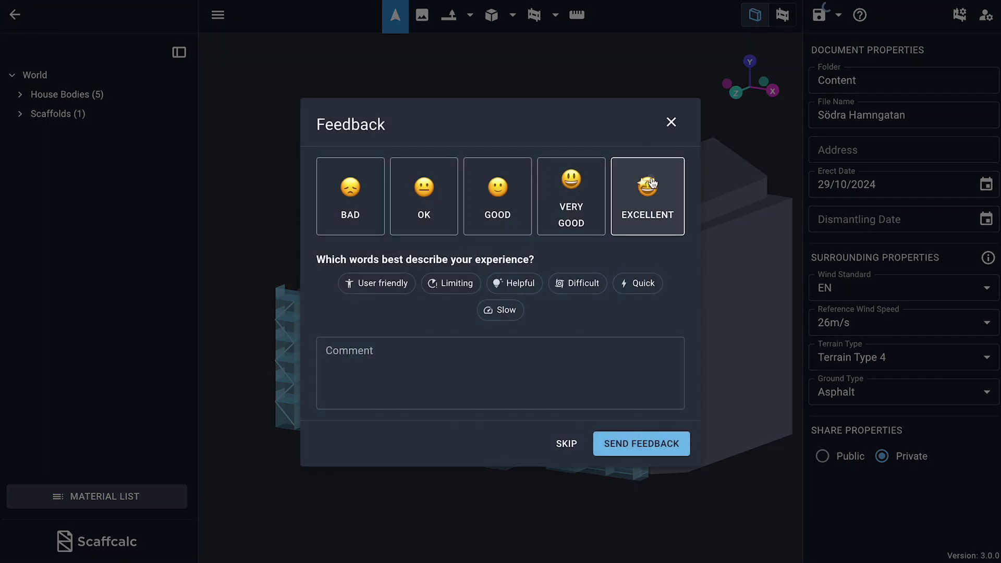
{"action": "left_click", "coordinate": [505, 351]}
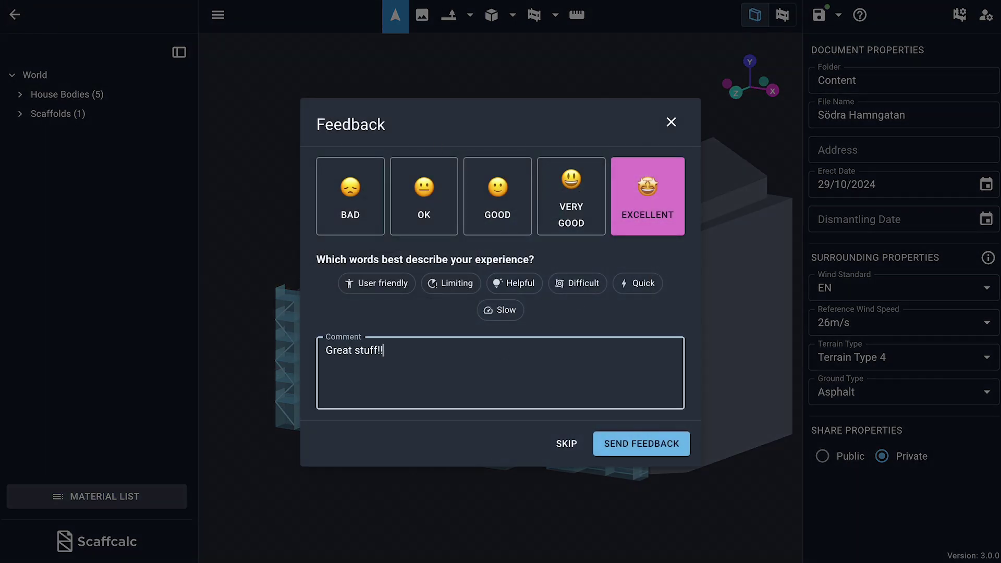
{"action": "left_click", "coordinate": [391, 293]}
{"action": "left_click", "coordinate": [630, 449]}
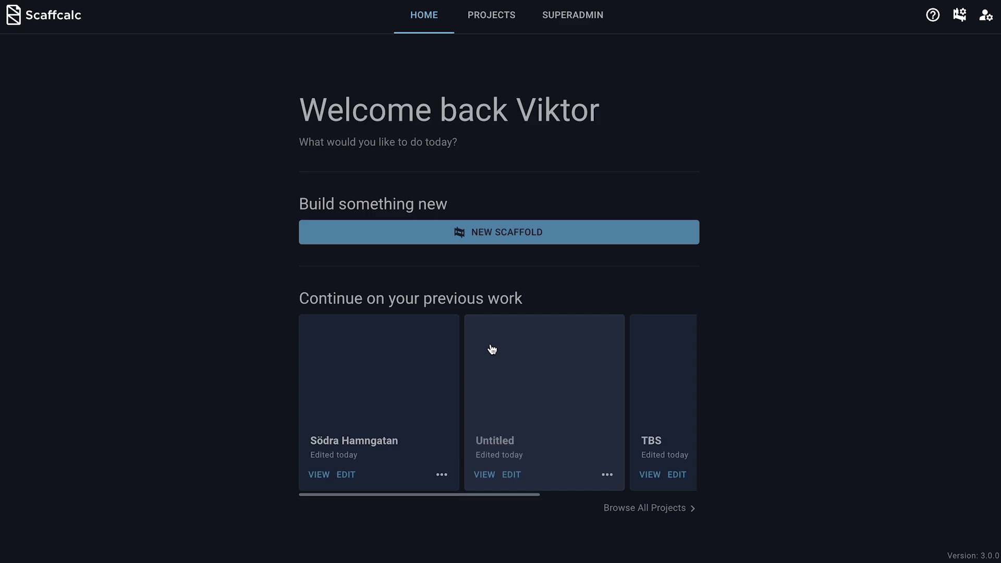
Open the Södra Hamngatan project for viewing and examine its information and the scaffold model up to the junction bay
{"action": "left_click", "coordinate": [380, 386]}
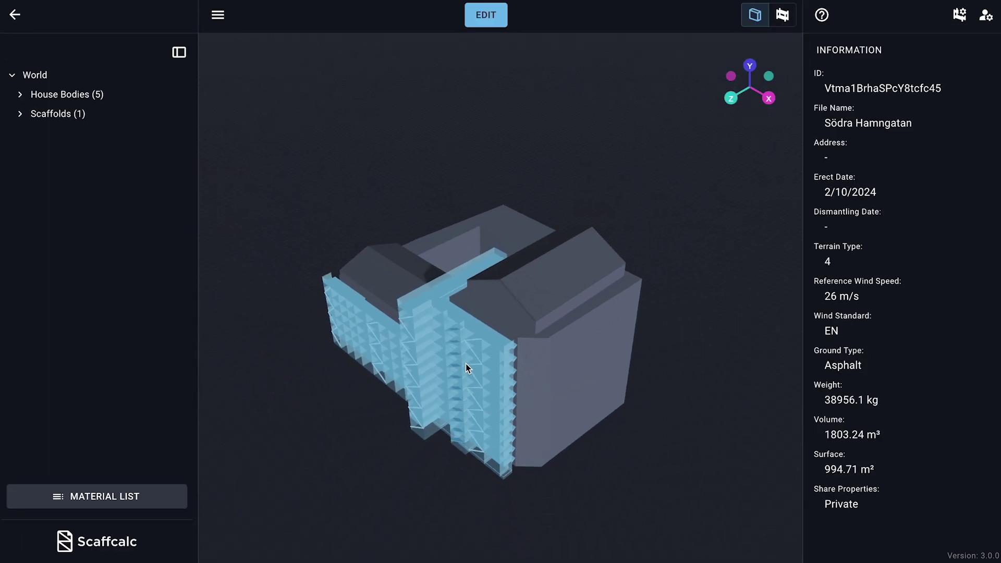
{"action": "scroll", "coordinate": [465, 363], "scroll_direction": "down", "scroll_amount": 3}
{"action": "left_click_drag", "start_coordinate": [397, 469], "coordinate": [376, 437]}
{"action": "scroll", "coordinate": [376, 438], "scroll_direction": "up", "scroll_amount": 5}
{"action": "scroll", "coordinate": [378, 436], "scroll_direction": "down", "scroll_amount": 3}
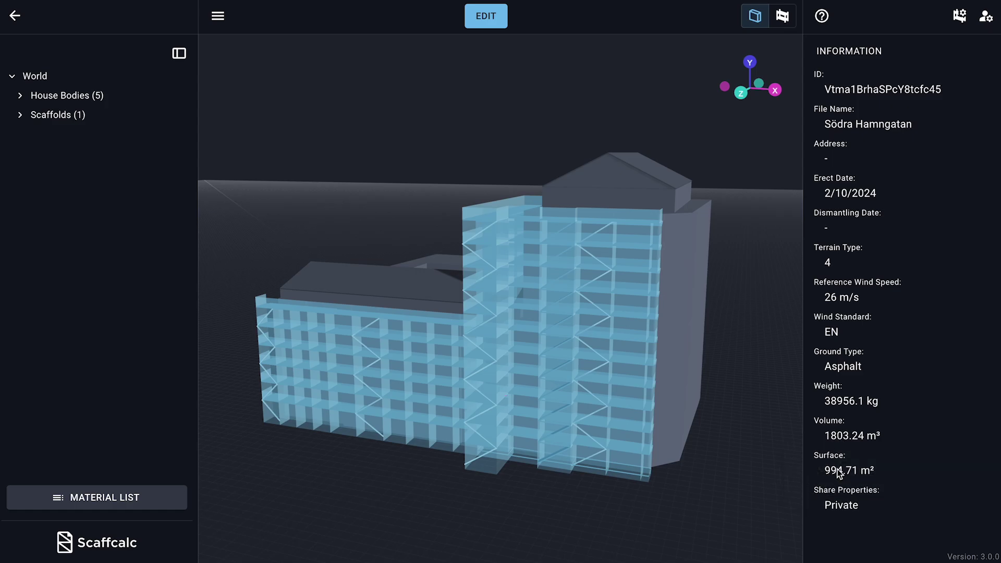
{"action": "right_click_drag", "start_coordinate": [482, 256], "coordinate": [473, 204]}
{"action": "scroll", "coordinate": [473, 204], "scroll_direction": "up", "scroll_amount": 8}
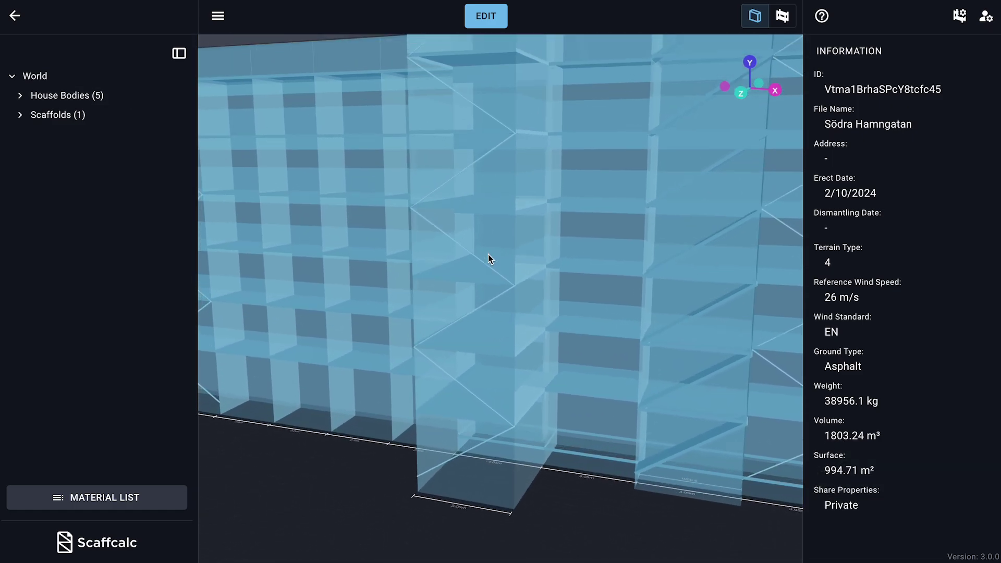
Show the scaffold in component mode and look through the component groups, expanding and collapsing House Bodies
{"action": "left_click", "coordinate": [783, 20]}
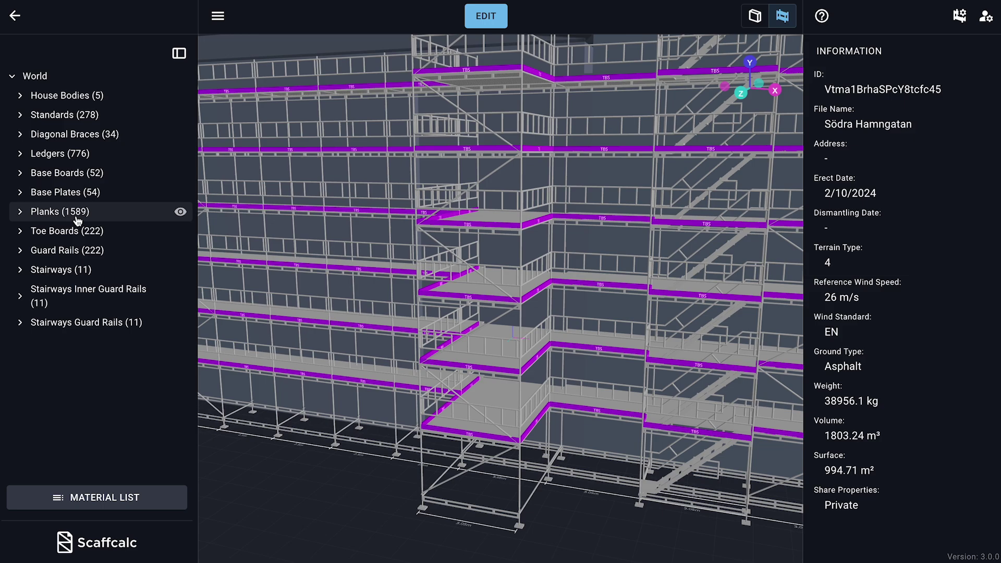
{"action": "left_click", "coordinate": [54, 99]}
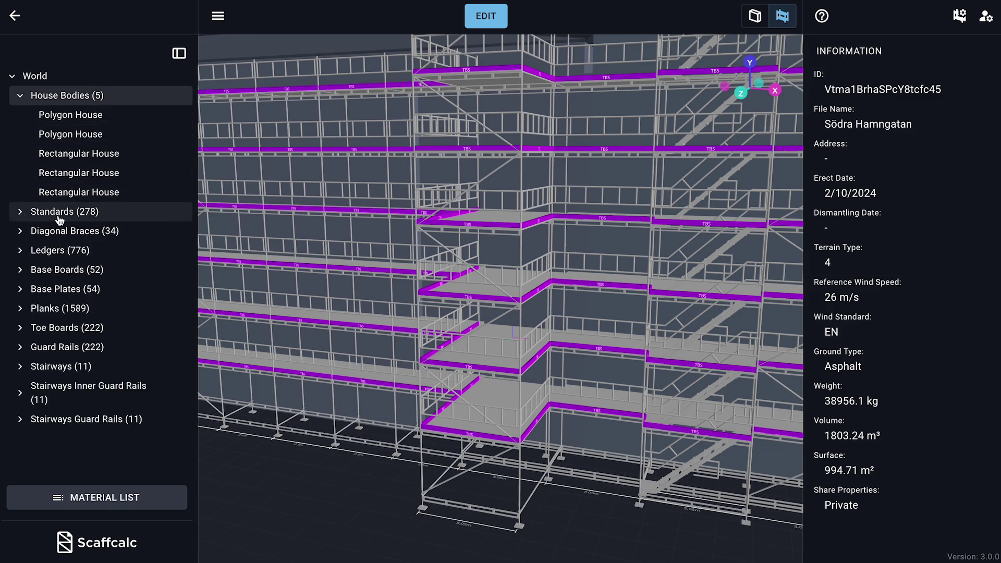
{"action": "left_click", "coordinate": [21, 212]}
{"action": "left_click", "coordinate": [20, 97]}
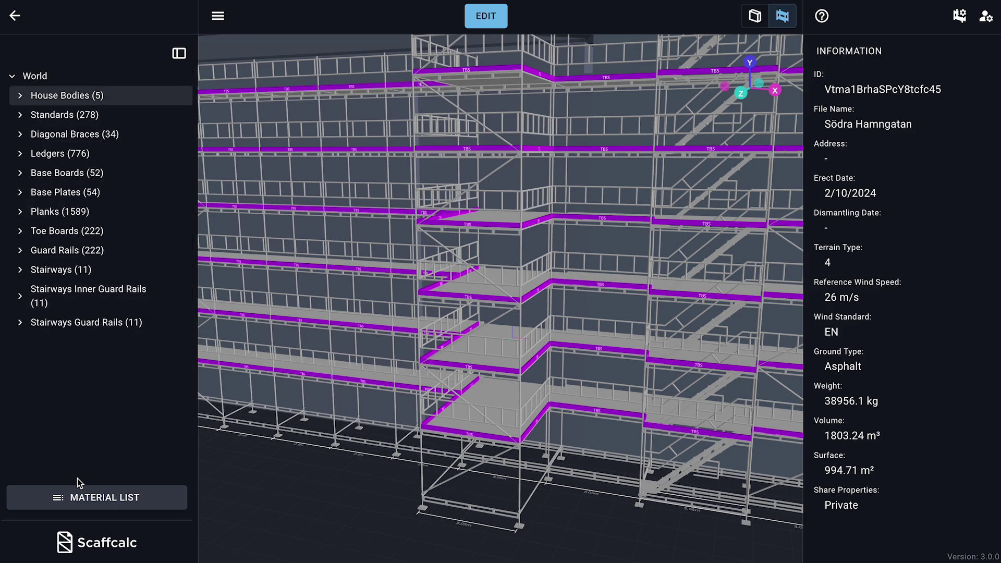
Review the complete material list with quantities and weights, check the available export formats and close the list
{"action": "left_click", "coordinate": [81, 498]}
{"action": "scroll", "coordinate": [330, 385], "scroll_direction": "down", "scroll_amount": 1}
{"action": "scroll", "coordinate": [332, 390], "scroll_direction": "down", "scroll_amount": 8}
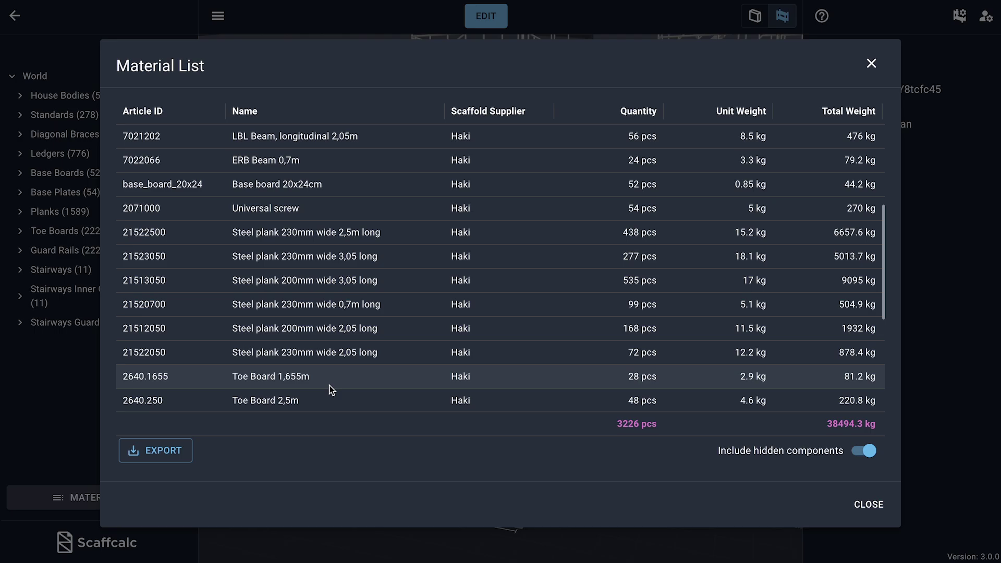
{"action": "scroll", "coordinate": [332, 390], "scroll_direction": "down", "scroll_amount": 2}
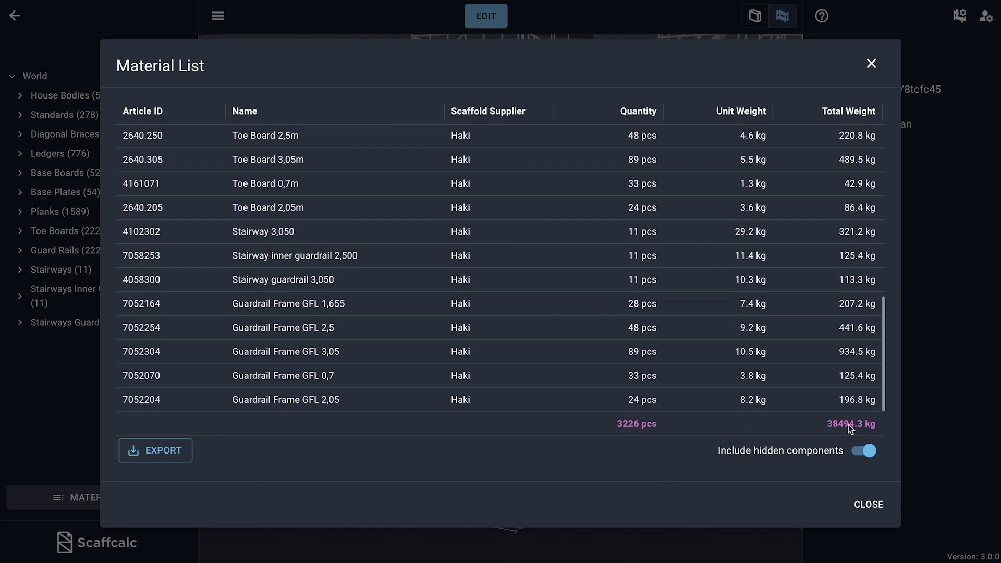
{"action": "left_click", "coordinate": [165, 457]}
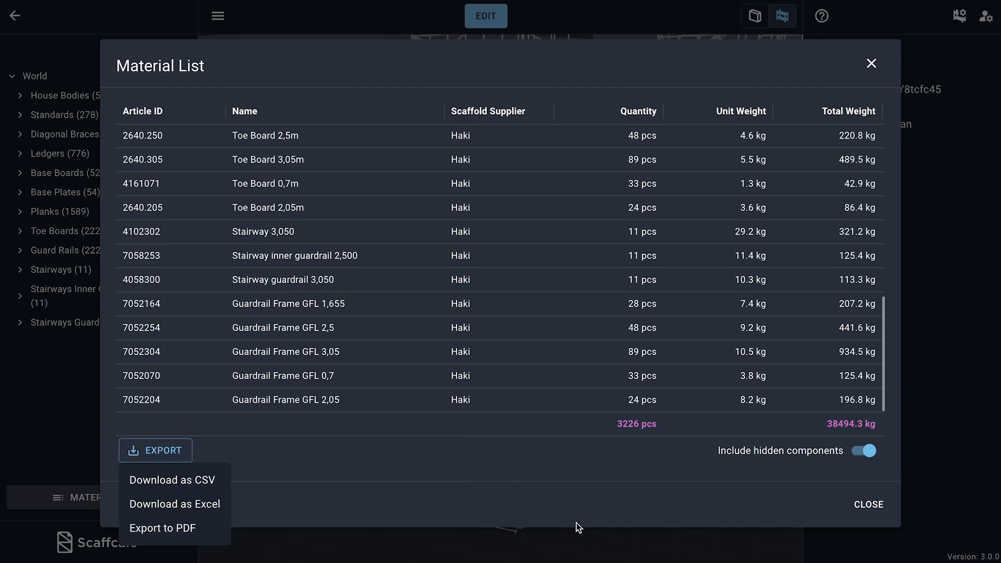
{"action": "left_click", "coordinate": [829, 511]}
{"action": "left_click", "coordinate": [868, 505]}
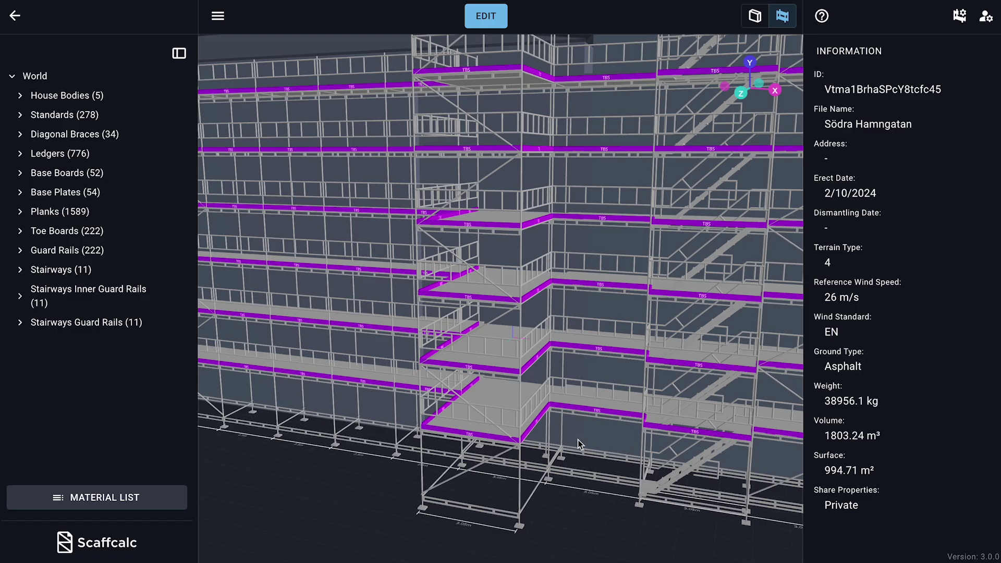
Bring the whole scaffold into view and show it in the simplified block display instead of individual components
{"action": "scroll", "coordinate": [578, 441], "scroll_direction": "down", "scroll_amount": 5}
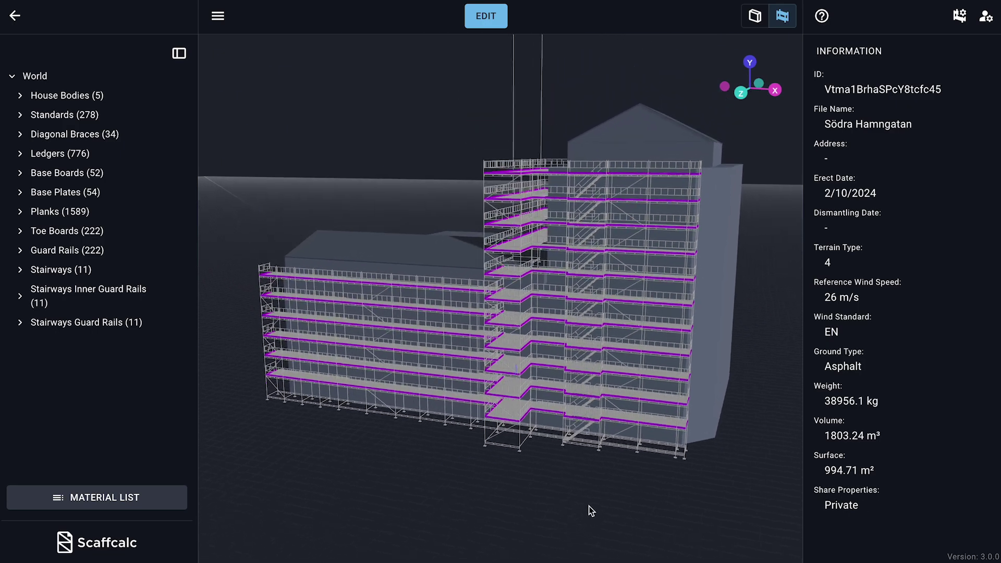
{"action": "left_click", "coordinate": [753, 17]}
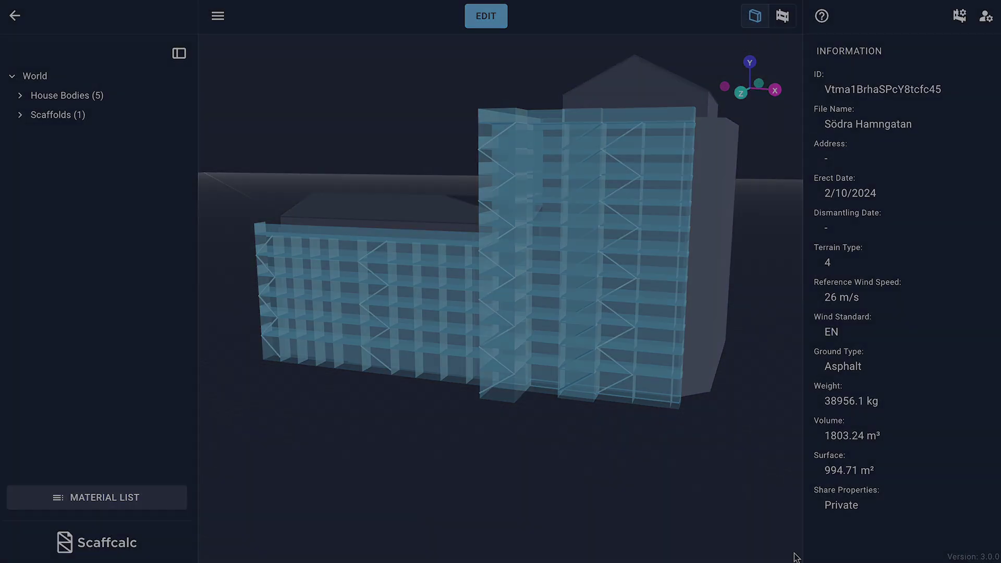